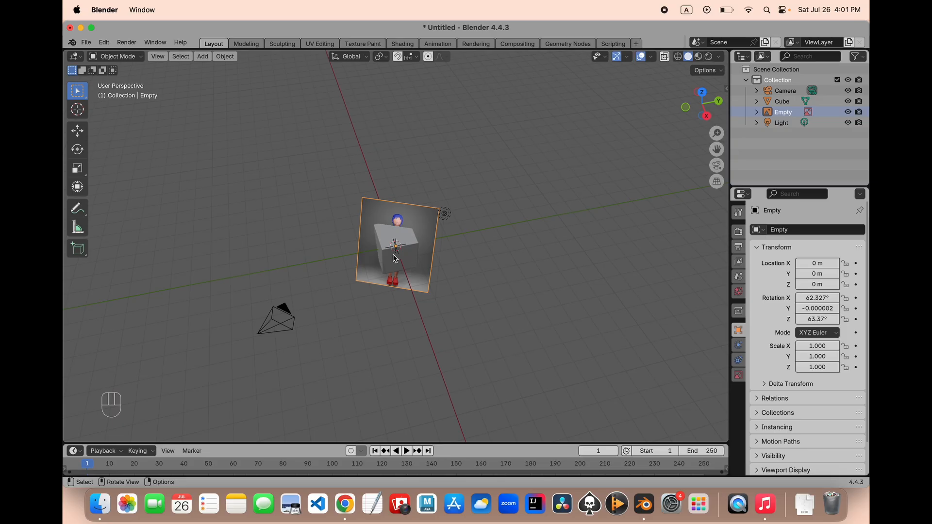
Set the front-view reference image's rotation to X 90°, Y 0° and Z 90°
{"action": "left_click", "coordinate": [818, 298]}
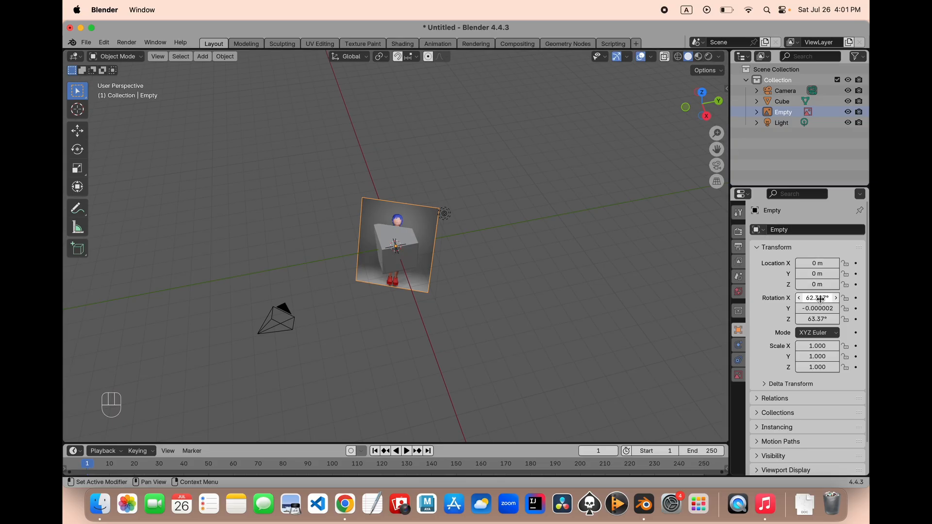
{"action": "type", "text": "90"}
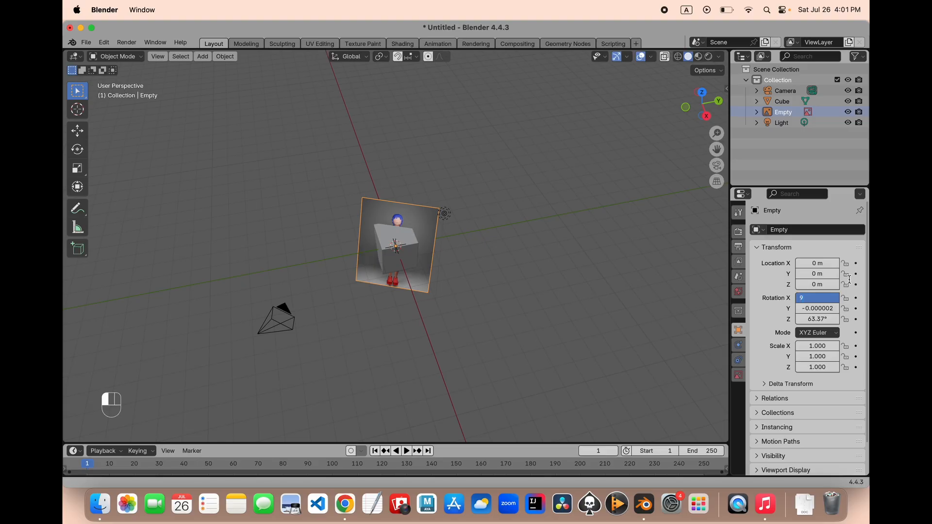
{"action": "key", "text": "Return"}
{"action": "left_click", "coordinate": [820, 307]}
{"action": "type", "text": "0"}
{"action": "key", "text": "Return"}
{"action": "left_click", "coordinate": [818, 319]}
{"action": "type", "text": "90"}
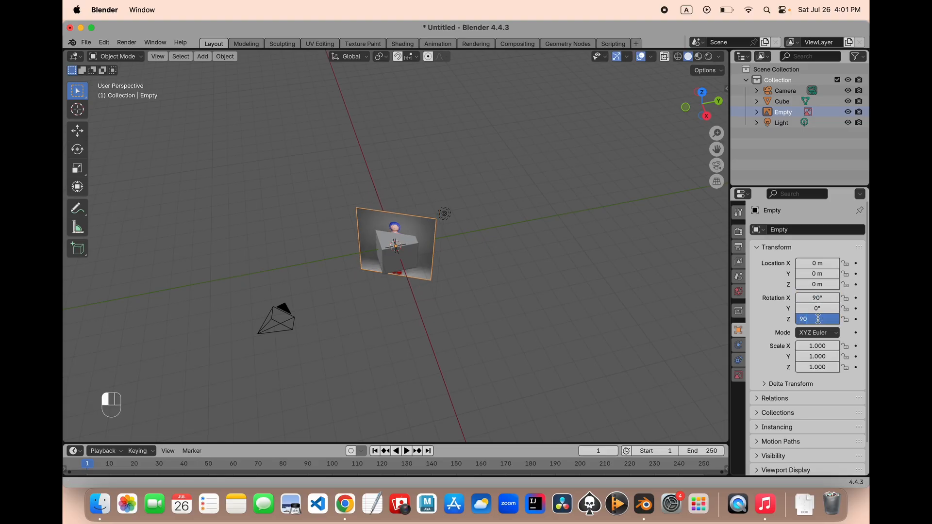
{"action": "key", "text": "Return"}
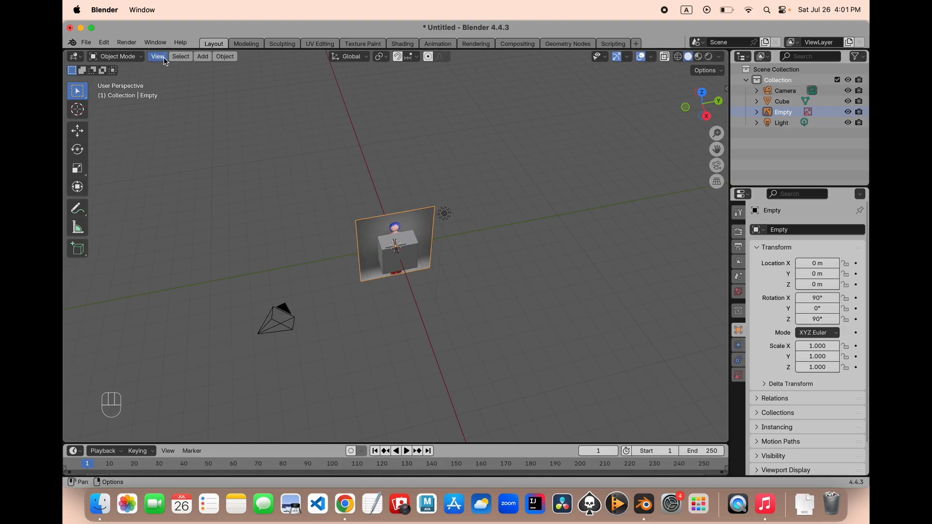
Add the character's side-view picture to the scene as a background image
{"action": "left_click", "coordinate": [202, 57]}
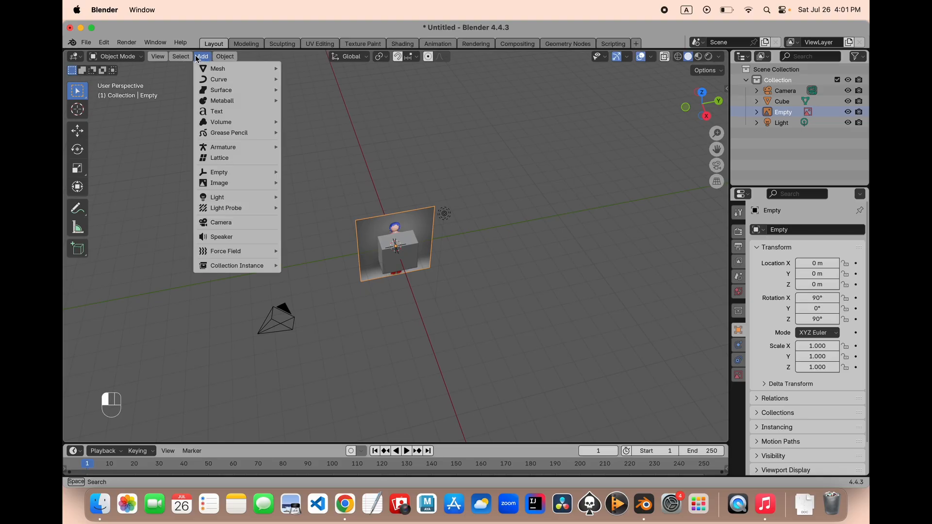
{"action": "mouse_move", "coordinate": [221, 183]}
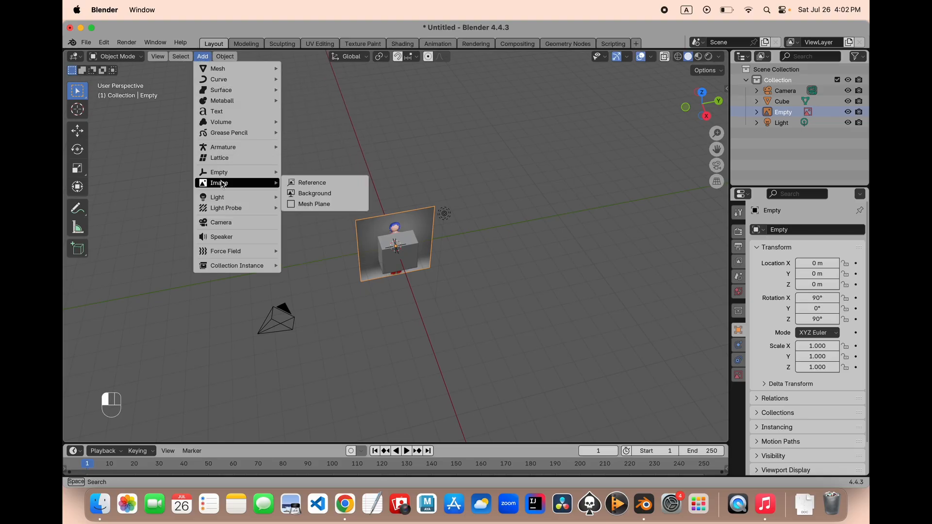
{"action": "left_click", "coordinate": [316, 193]}
{"action": "left_click", "coordinate": [340, 188]}
{"action": "left_click", "coordinate": [718, 412]}
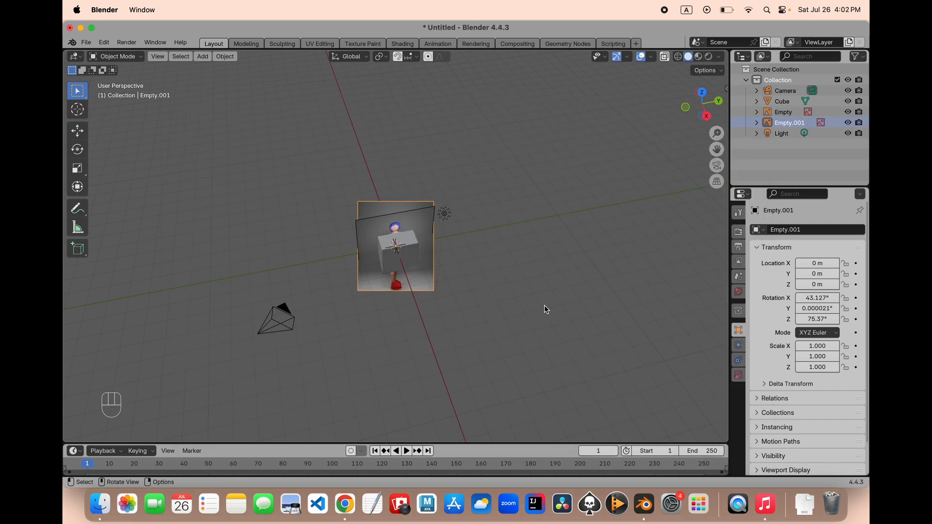
Set the side-view reference image's rotation to X 90°, Y 0° and Z 0°
{"action": "left_click", "coordinate": [824, 299]}
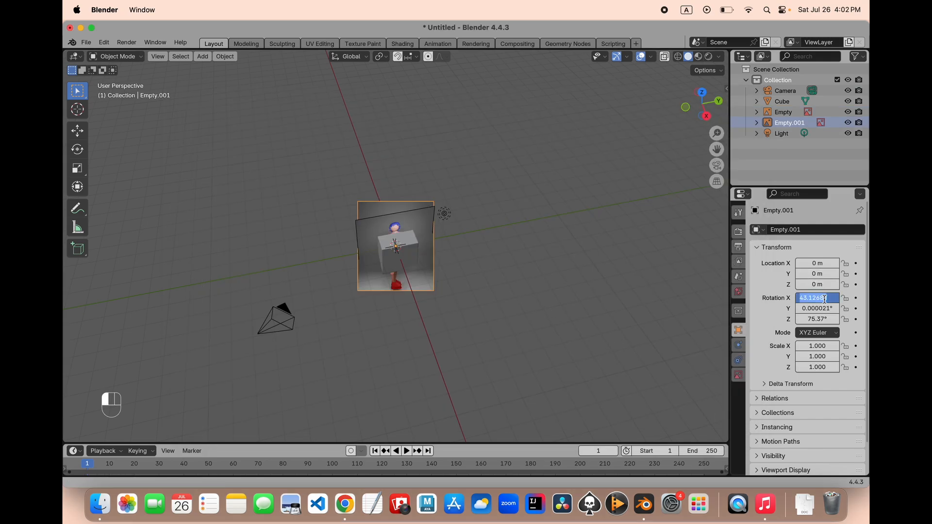
{"action": "type", "text": "90"}
{"action": "key", "text": "Return"}
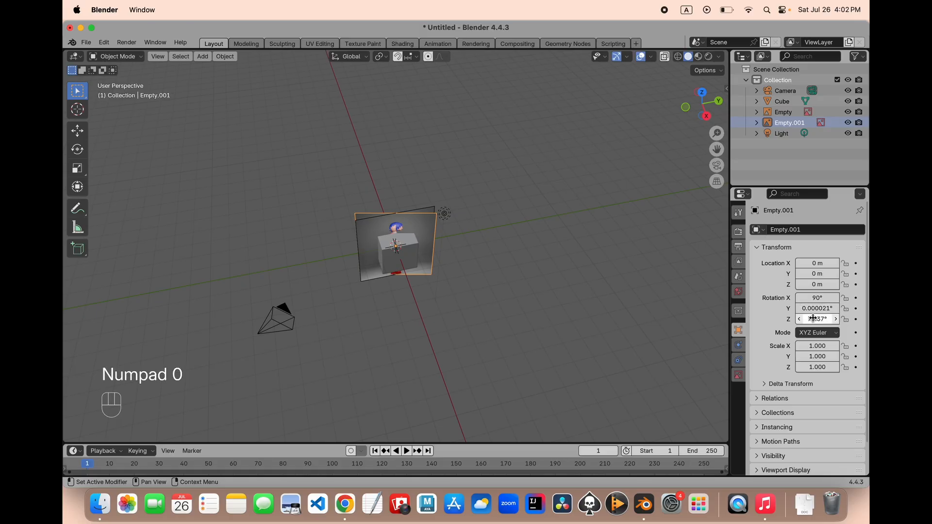
{"action": "left_click", "coordinate": [815, 309]}
{"action": "type", "text": "0"}
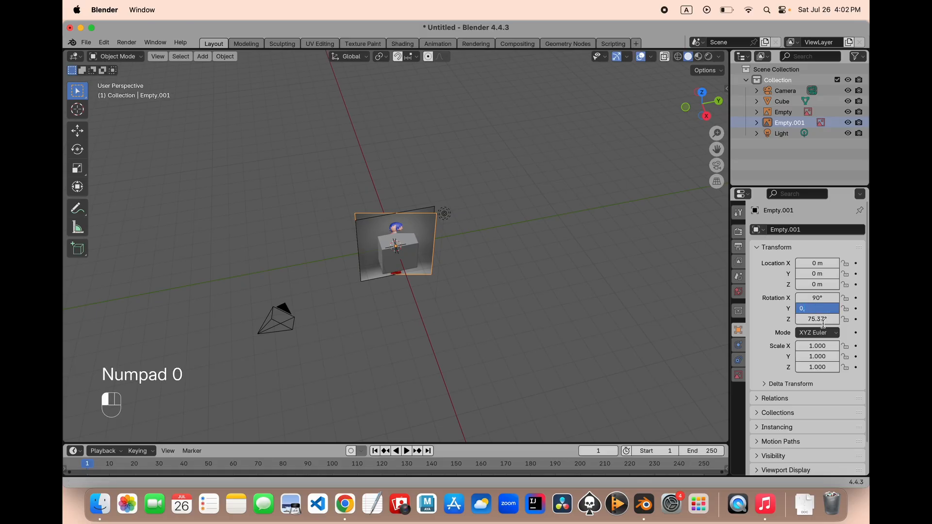
{"action": "left_click", "coordinate": [820, 320]}
{"action": "type", "text": "0"}
{"action": "key", "text": "Return"}
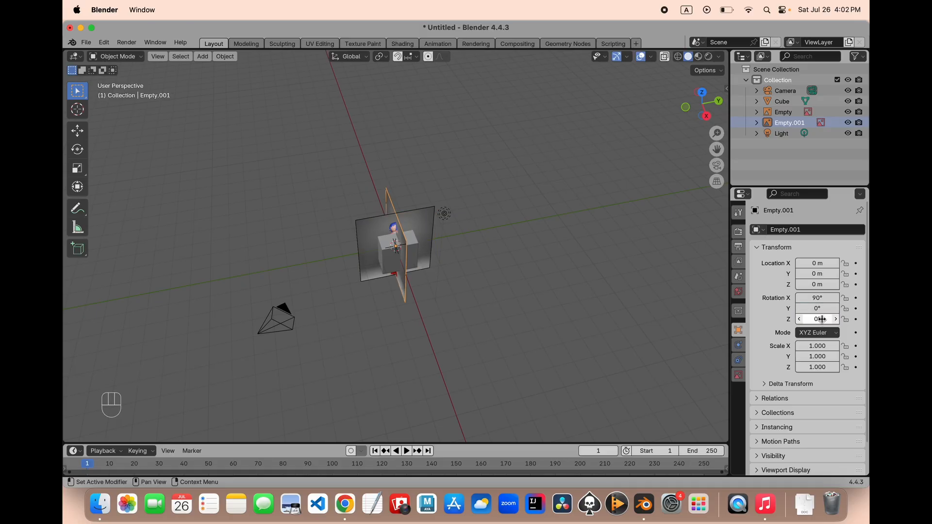
{"action": "key", "text": "s"}
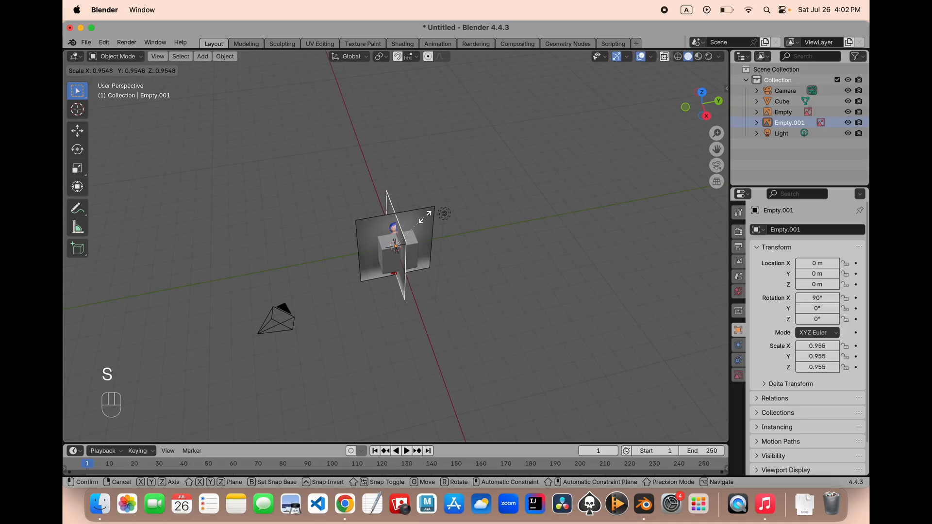
{"action": "left_click", "coordinate": [442, 208]}
{"action": "key", "text": "super+z"}
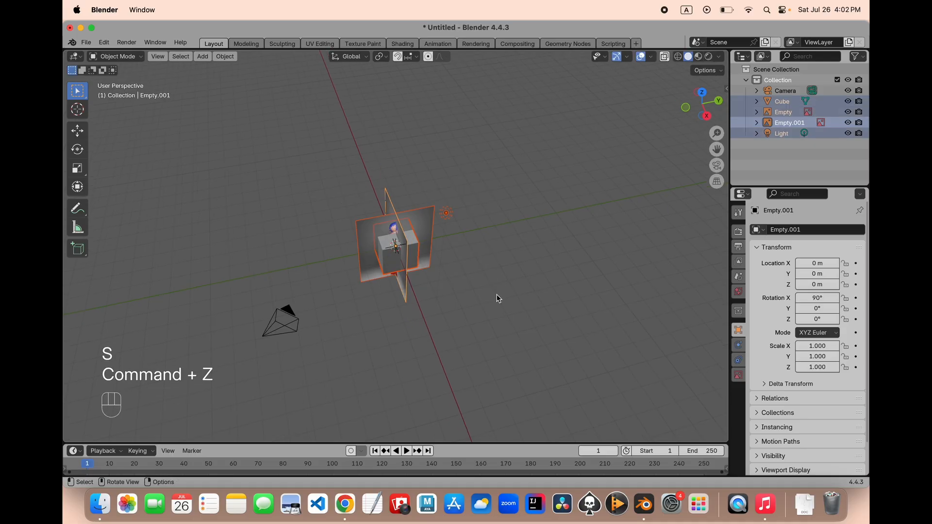
Select both reference images and scale them up together uniformly to about 2.325
{"action": "left_click", "coordinate": [468, 261]}
{"action": "left_click", "coordinate": [395, 215], "text": "shift"}
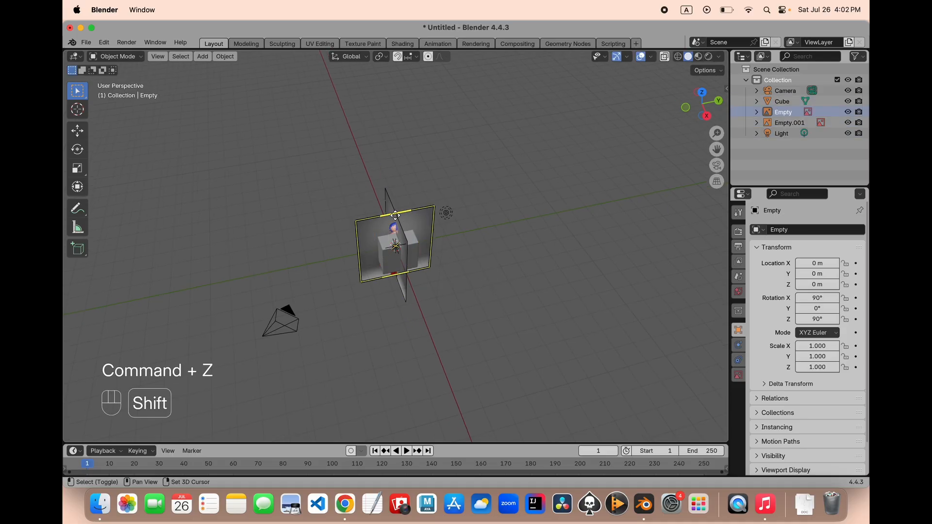
{"action": "left_click", "coordinate": [388, 197], "text": "shift"}
{"action": "key", "text": "s"}
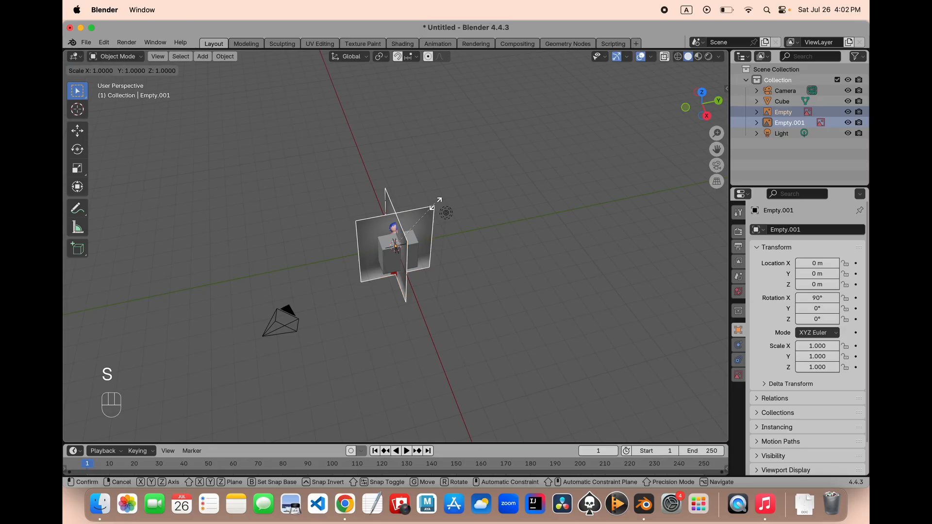
{"action": "left_click", "coordinate": [496, 185]}
{"action": "middle_click_drag", "start_coordinate": [495, 184], "coordinate": [206, 194]}
{"action": "right_click", "coordinate": [537, 233]}
{"action": "key", "text": "s"}
{"action": "left_click", "coordinate": [600, 237]}
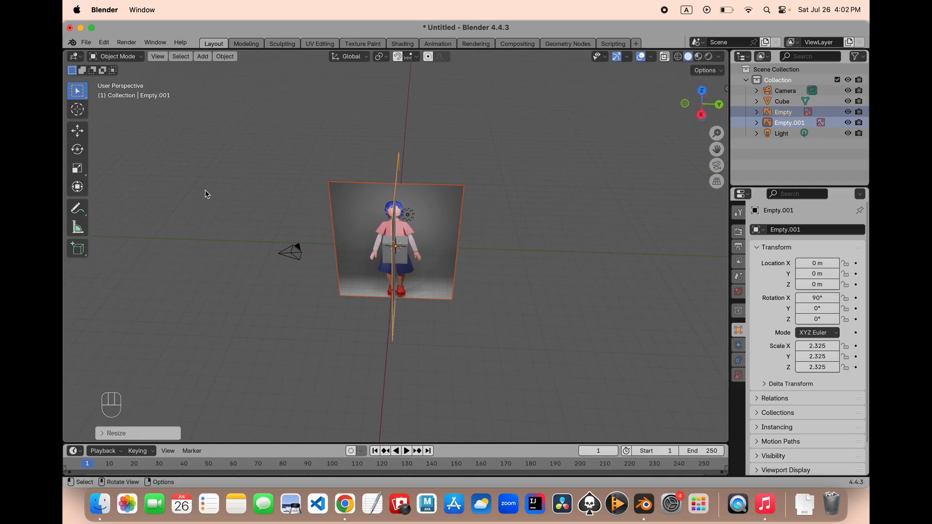
Move the front-view reference image back along the X axis to about -13.7 m
{"action": "left_click", "coordinate": [78, 131]}
{"action": "middle_click_drag", "start_coordinate": [466, 275], "coordinate": [434, 275]}
{"action": "left_click", "coordinate": [433, 274]}
{"action": "left_click_drag", "start_coordinate": [421, 271], "coordinate": [346, 185]}
Move the side-view reference image along the Y axis to about 12 m and check the placement in right orthographic view
{"action": "left_click", "coordinate": [432, 266]}
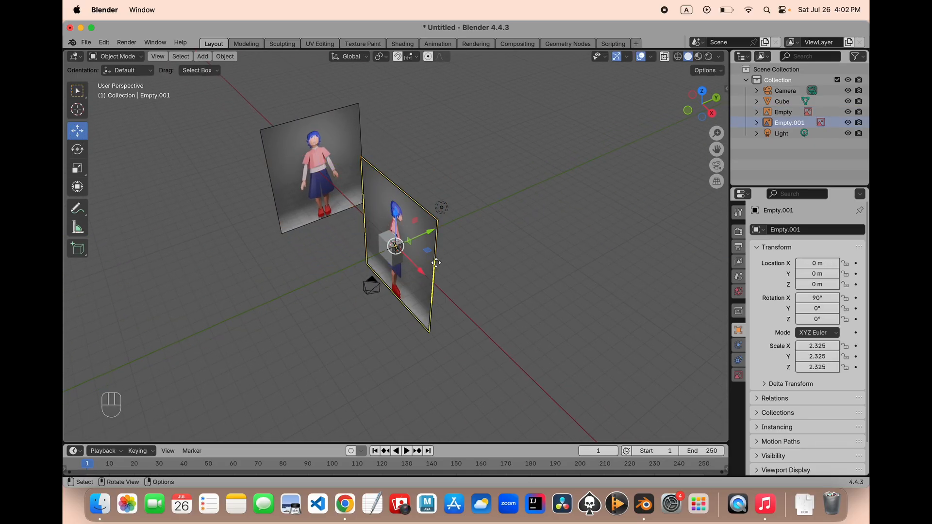
{"action": "left_click_drag", "start_coordinate": [432, 265], "coordinate": [553, 231]}
{"action": "key", "text": "KP_1"}
{"action": "key", "text": "KP_3"}
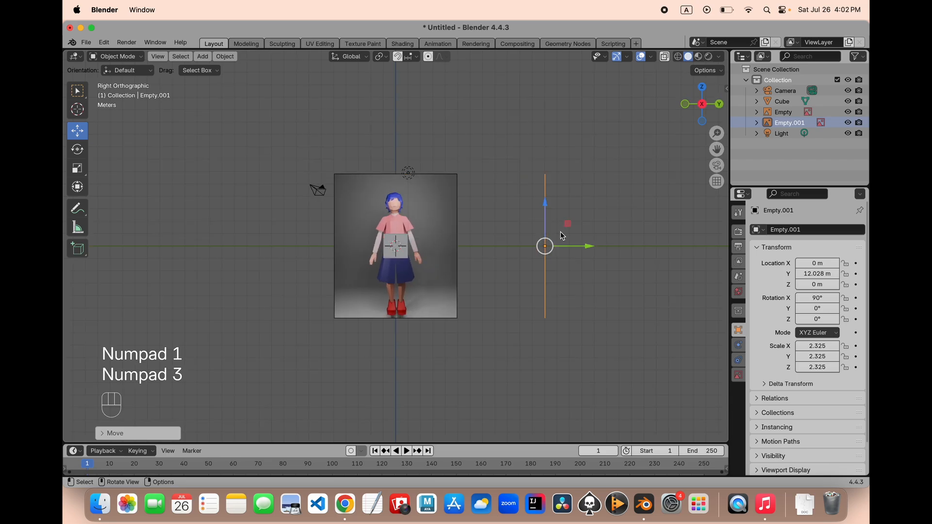
{"action": "scroll", "coordinate": [437, 253], "scroll_direction": "up", "scroll_amount": 4}
{"action": "middle_click_drag", "start_coordinate": [433, 285], "coordinate": [458, 253], "text": "shift"}
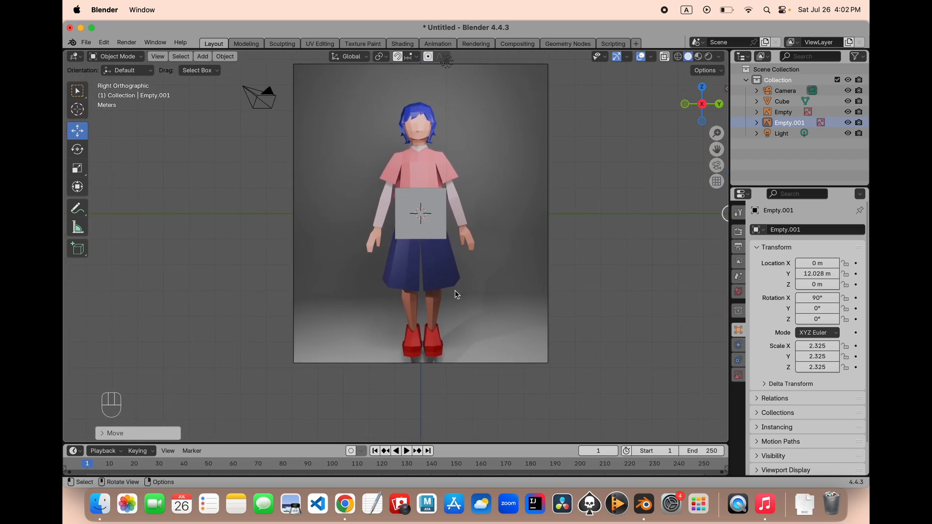
Raise both reference images together along Z to about 6.7 m and check them in front and right orthographic views
{"action": "key", "text": "KP_1"}
{"action": "middle_click_drag", "start_coordinate": [440, 281], "coordinate": [395, 330]}
{"action": "scroll", "coordinate": [405, 306], "scroll_direction": "down", "scroll_amount": 4}
{"action": "left_click", "coordinate": [343, 158], "text": "shift"}
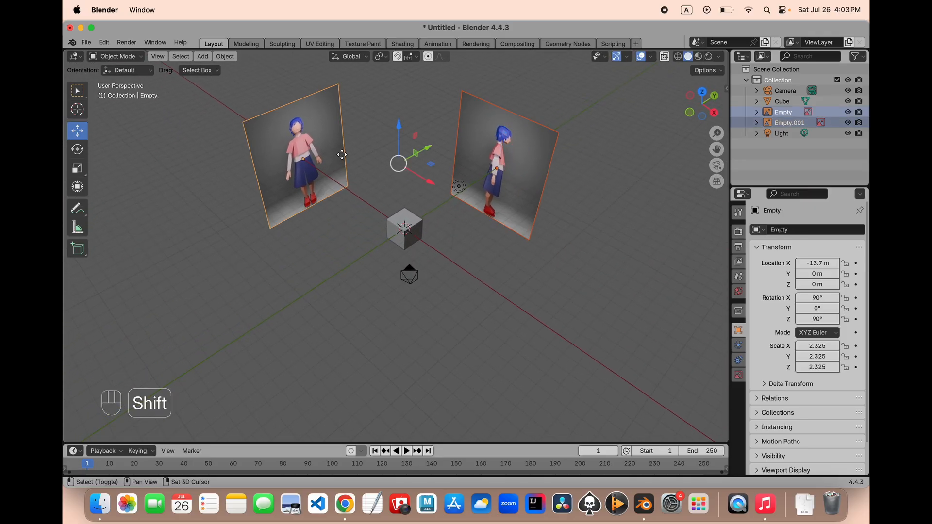
{"action": "left_click", "coordinate": [491, 143], "text": "shift"}
{"action": "left_click_drag", "start_coordinate": [399, 128], "coordinate": [395, 63]}
{"action": "scroll", "coordinate": [451, 203], "scroll_direction": "down", "scroll_amount": 3}
{"action": "middle_click_drag", "start_coordinate": [456, 202], "coordinate": [493, 198]}
{"action": "key", "text": "KP_1"}
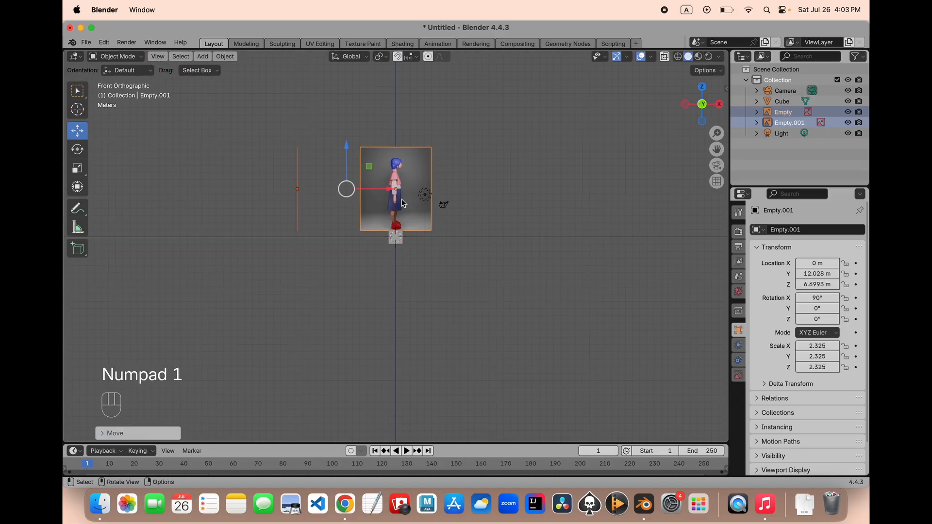
{"action": "key", "text": "KP_3"}
{"action": "scroll", "coordinate": [403, 203], "scroll_direction": "up", "scroll_amount": 3}
{"action": "middle_click_drag", "start_coordinate": [403, 202], "coordinate": [548, 360], "text": "shift"}
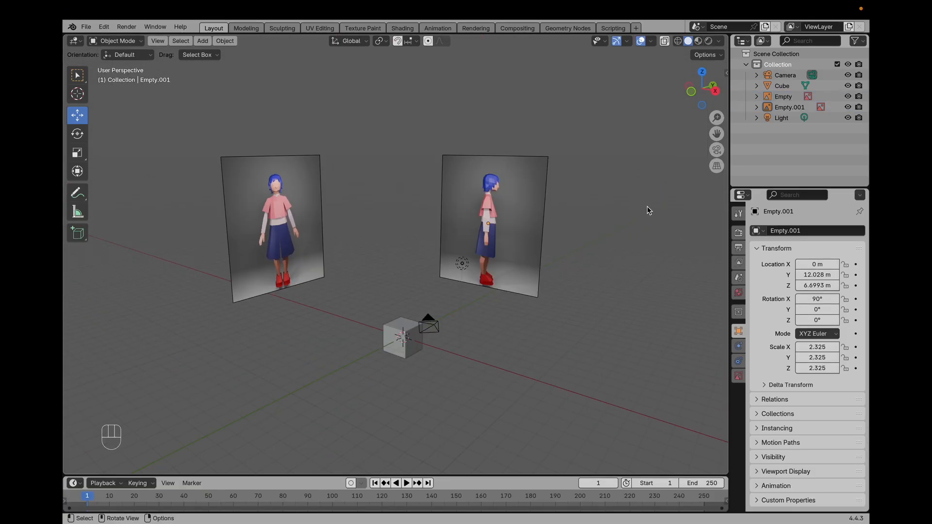
Select the default cube and switch it to Edit Mode
{"action": "middle_click_drag", "start_coordinate": [334, 217], "coordinate": [383, 287]}
{"action": "left_click", "coordinate": [404, 316]}
{"action": "middle_click_drag", "start_coordinate": [403, 317], "coordinate": [437, 253]}
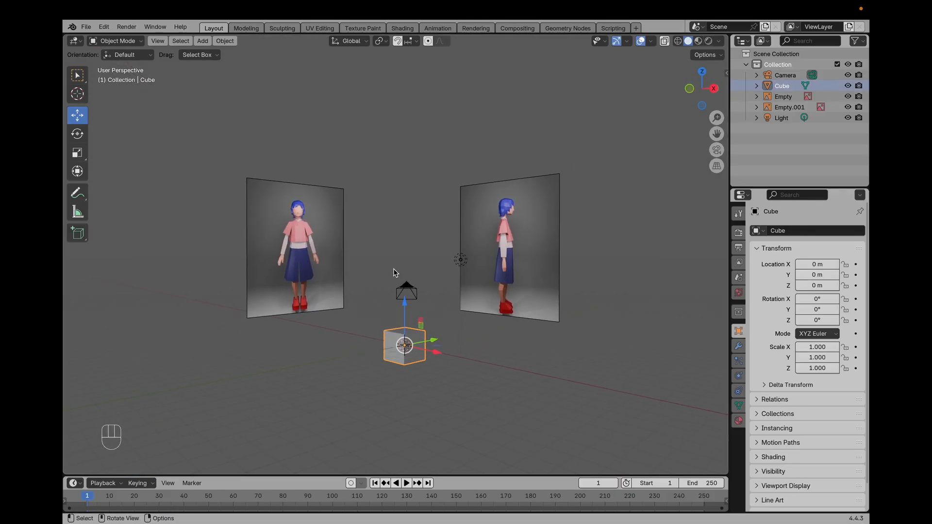
{"action": "key", "text": "Tab"}
{"action": "key", "text": "Tab"}
{"action": "left_click", "coordinate": [115, 41]}
{"action": "left_click", "coordinate": [123, 65]}
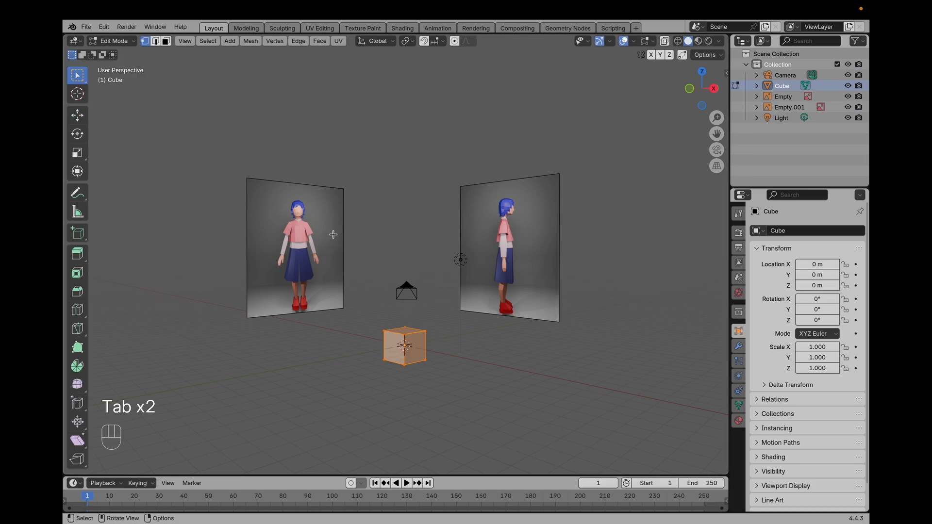
Move the cube's mesh straight up over the character's chest in right orthographic view
{"action": "middle_click_drag", "start_coordinate": [334, 231], "coordinate": [369, 272]}
{"action": "key", "text": "KP_3"}
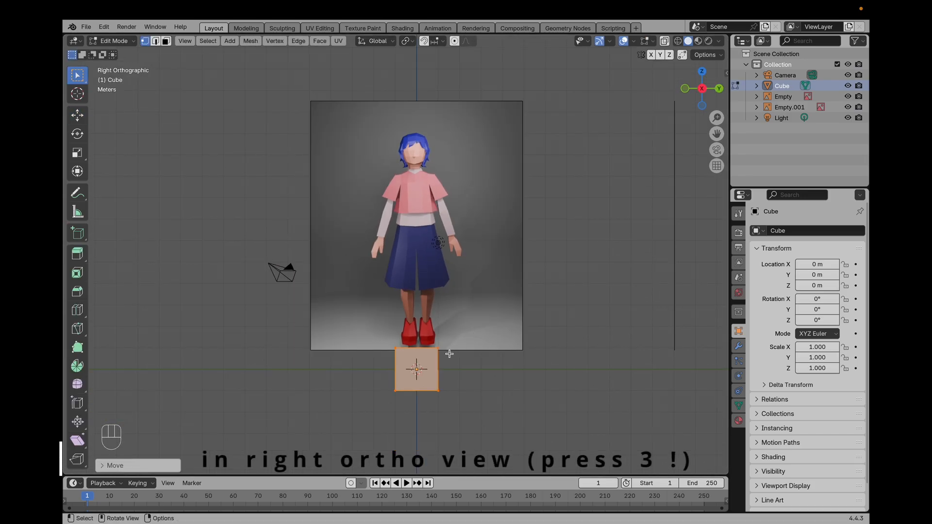
{"action": "left_click", "coordinate": [77, 115]}
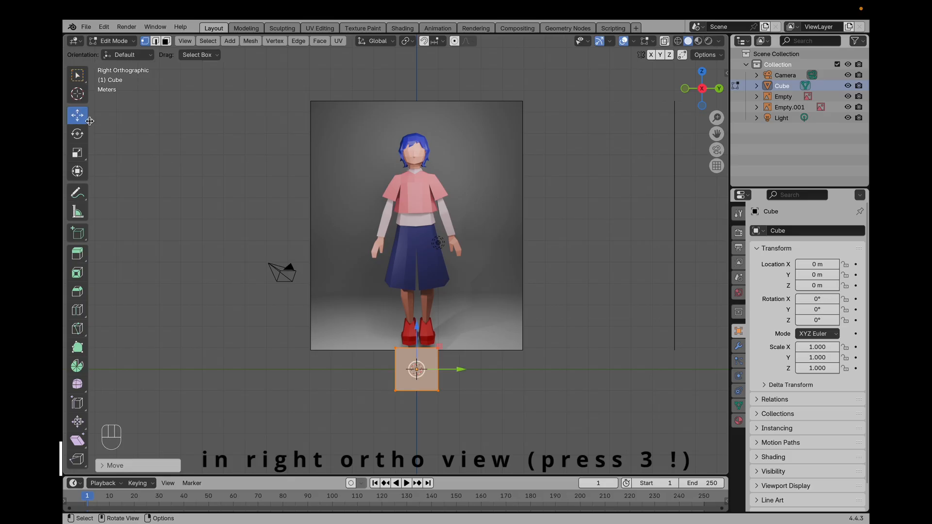
{"action": "left_click_drag", "start_coordinate": [421, 358], "coordinate": [414, 164]}
{"action": "scroll", "coordinate": [415, 164], "scroll_direction": "up", "scroll_amount": 4}
{"action": "middle_click_drag", "start_coordinate": [464, 231], "coordinate": [412, 323], "text": "shift"}
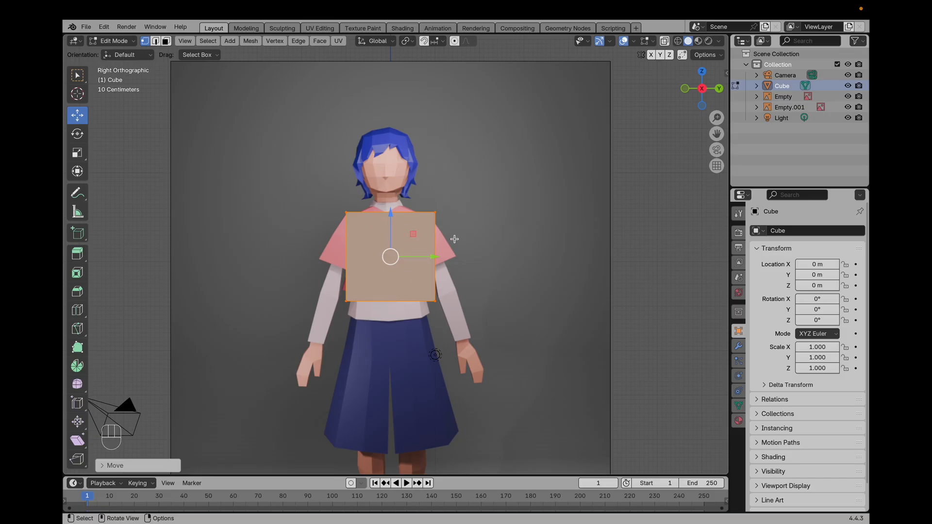
Add one centred vertical loop cut that splits the cube into two equal halves
{"action": "key", "text": "super+r"}
{"action": "left_click", "coordinate": [389, 220]}
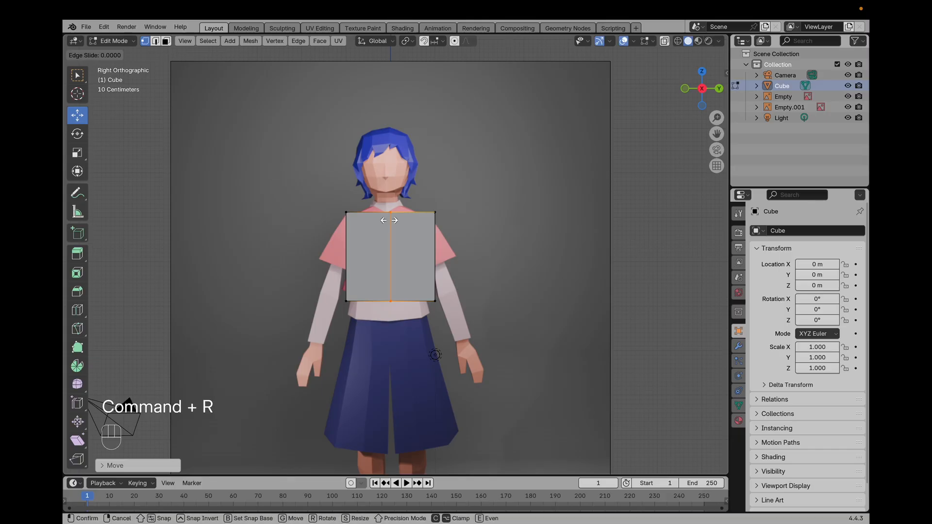
{"action": "left_click", "coordinate": [388, 221]}
{"action": "scroll", "coordinate": [464, 233], "scroll_direction": "up", "scroll_amount": 2}
{"action": "middle_click_drag", "start_coordinate": [464, 233], "coordinate": [492, 262]}
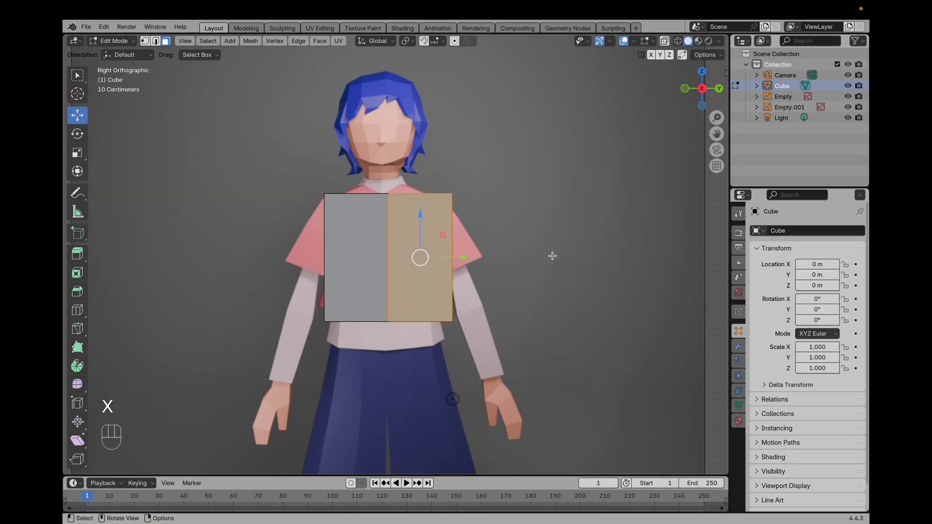
Turn on X-ray, select all faces of the cube's half on the positive Y side and delete the faces
{"action": "key", "text": "alt+z"}
{"action": "left_click_drag", "start_coordinate": [399, 139], "coordinate": [508, 373]}
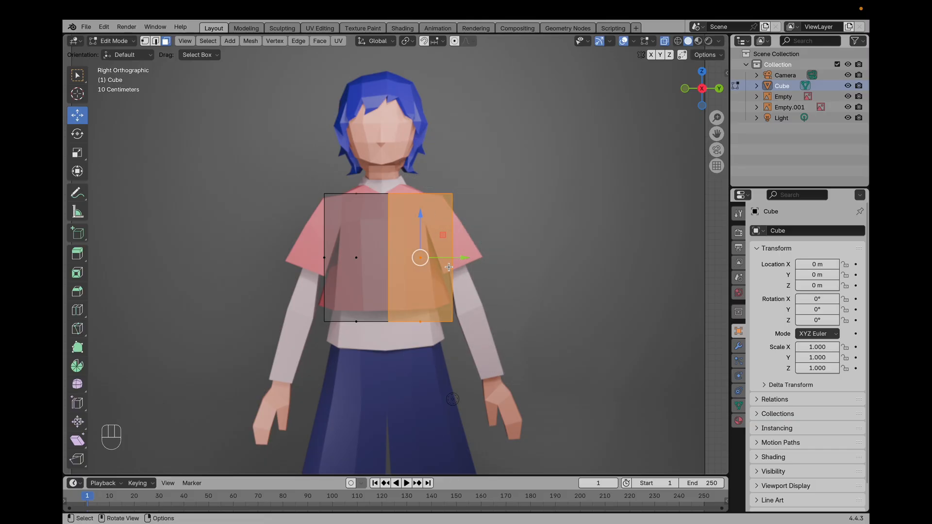
{"action": "left_click", "coordinate": [664, 43]}
{"action": "left_click", "coordinate": [664, 43]}
{"action": "key", "text": "x"}
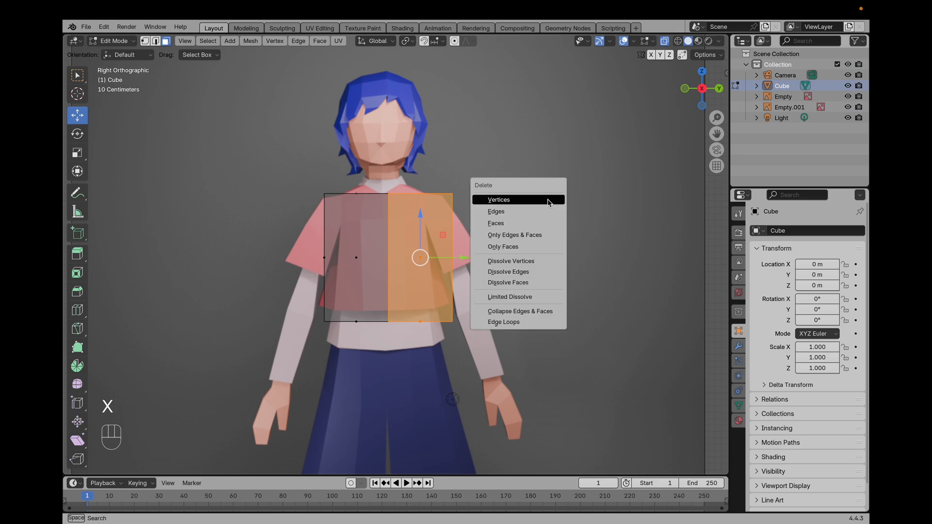
{"action": "left_click", "coordinate": [544, 222]}
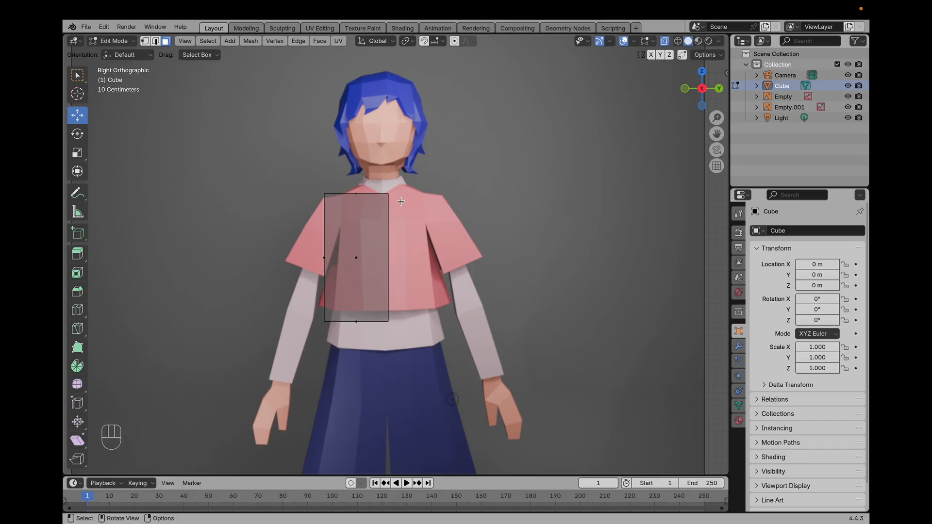
Add a Mirror modifier to the halved cube and mirror it across the Y axis only
{"action": "left_click_drag", "start_coordinate": [316, 175], "coordinate": [503, 386]}
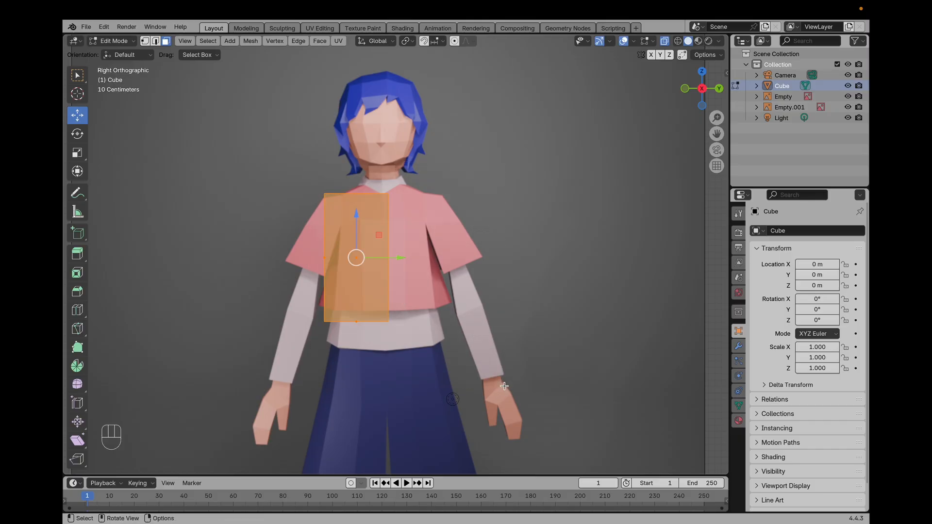
{"action": "left_click", "coordinate": [445, 247]}
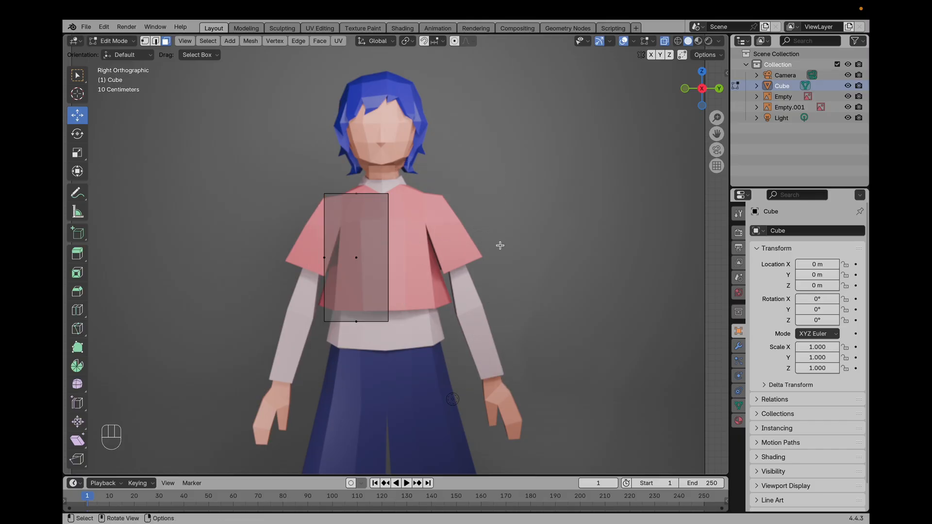
{"action": "left_click", "coordinate": [739, 347]}
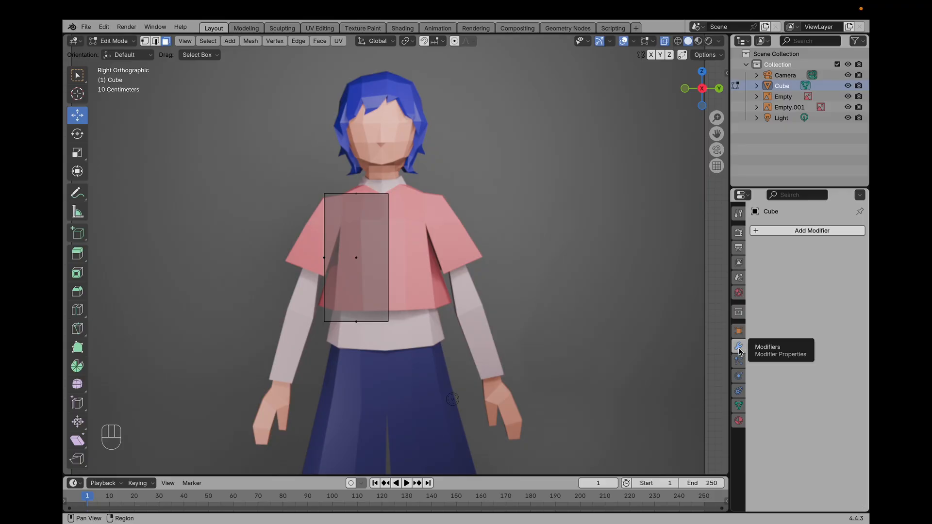
{"action": "left_click", "coordinate": [802, 232]}
{"action": "left_click", "coordinate": [795, 233]}
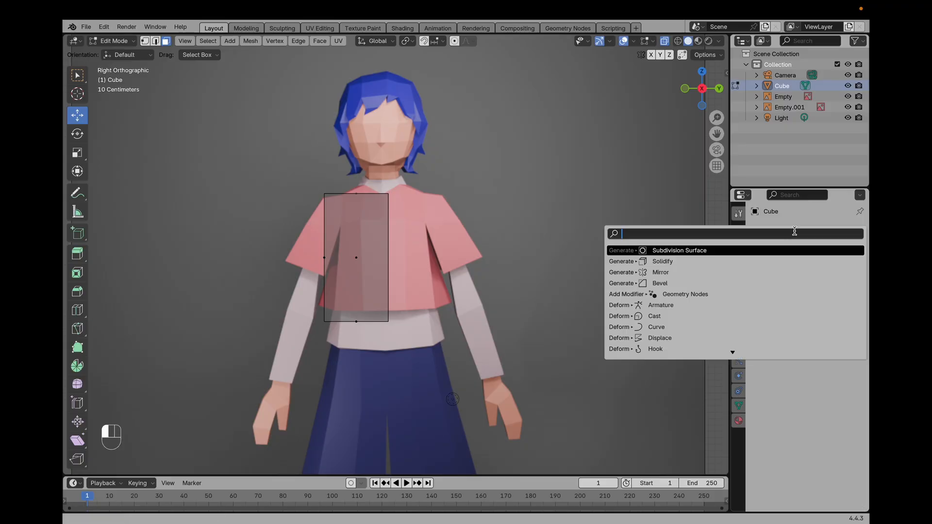
{"action": "left_click", "coordinate": [754, 274]}
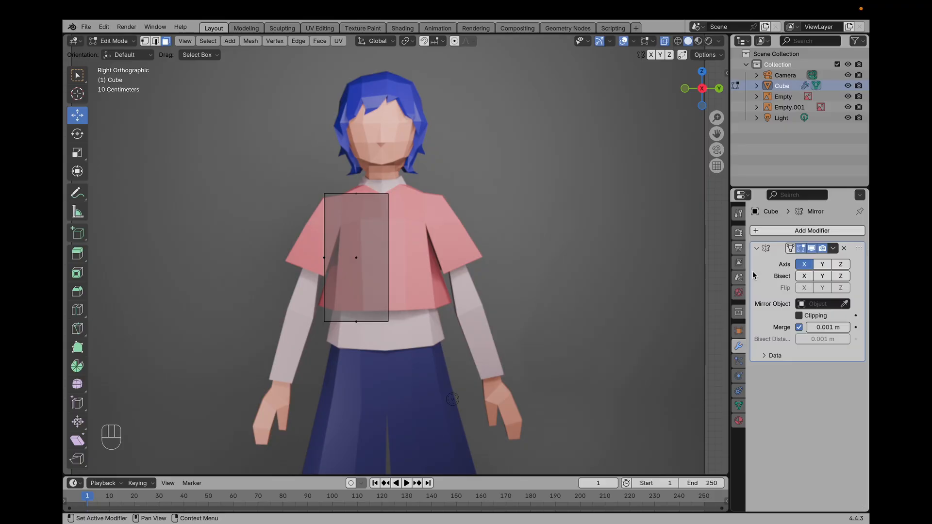
{"action": "left_click", "coordinate": [820, 266]}
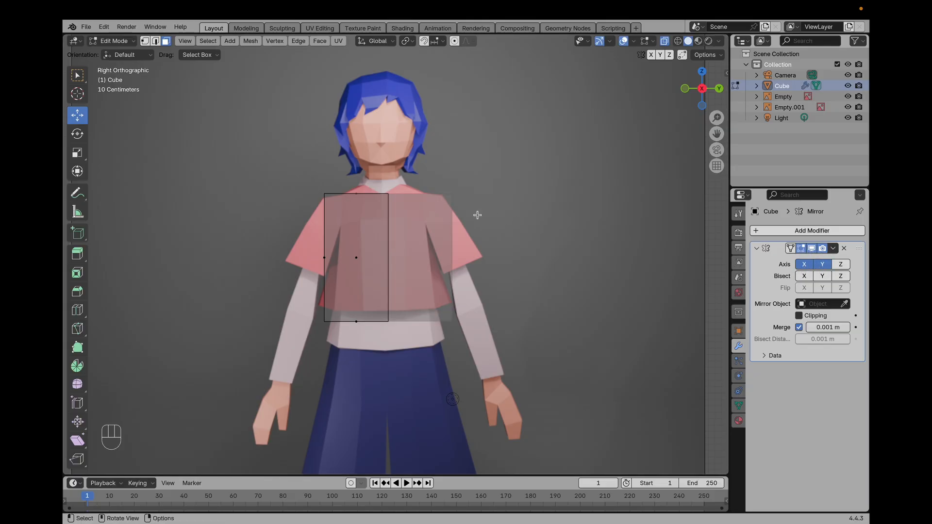
{"action": "left_click", "coordinate": [805, 265]}
In Object Mode, shift the character's front-view reference image slightly along Y to centre it on the mirrored cube, and reselect the cube
{"action": "middle_click_drag", "start_coordinate": [502, 189], "coordinate": [559, 218], "text": "shift"}
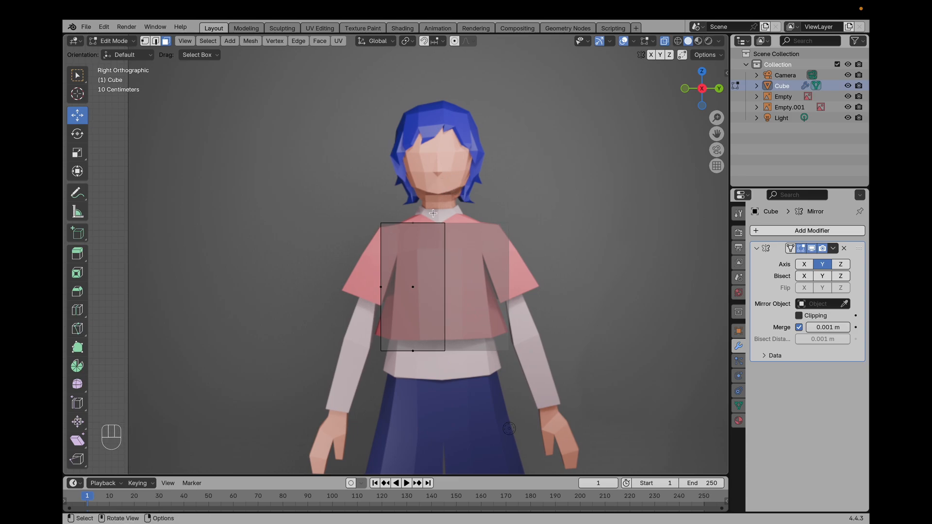
{"action": "scroll", "coordinate": [475, 231], "scroll_direction": "up", "scroll_amount": 2}
{"action": "middle_click_drag", "start_coordinate": [460, 200], "coordinate": [450, 230], "text": "shift"}
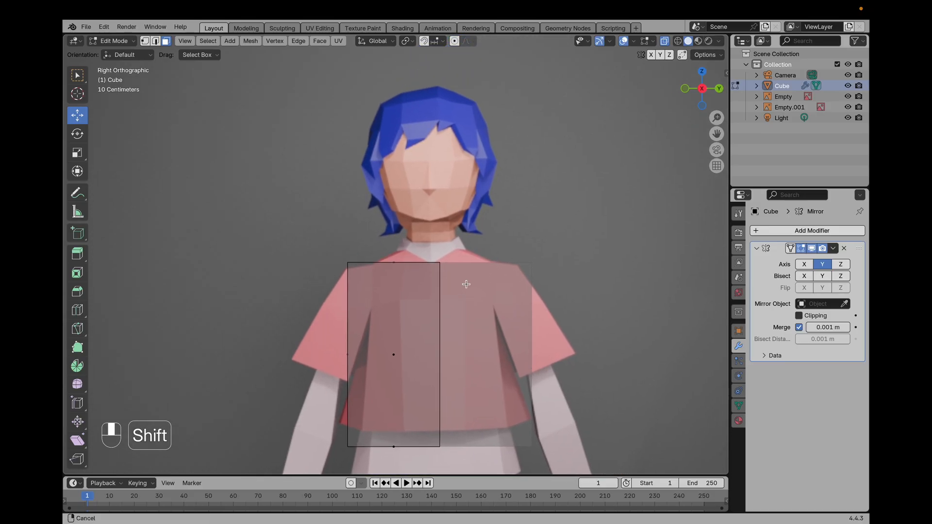
{"action": "scroll", "coordinate": [450, 256], "scroll_direction": "down", "scroll_amount": 4}
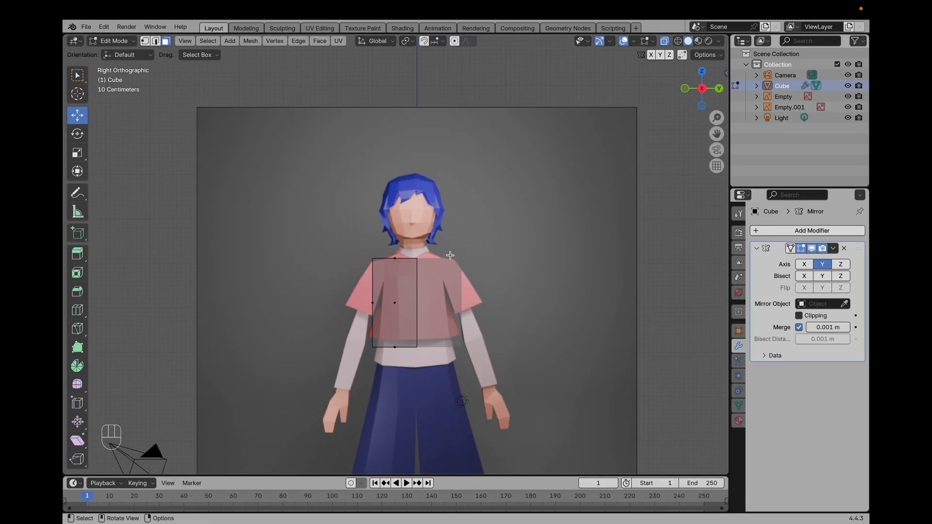
{"action": "scroll", "coordinate": [450, 255], "scroll_direction": "down", "scroll_amount": 6}
{"action": "key", "text": "Tab"}
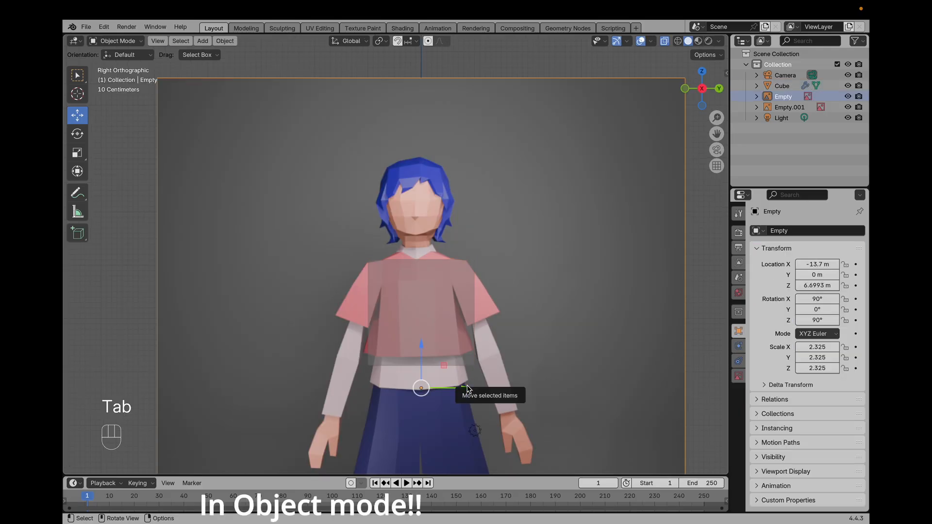
{"action": "scroll", "coordinate": [503, 348], "scroll_direction": "down", "scroll_amount": 5}
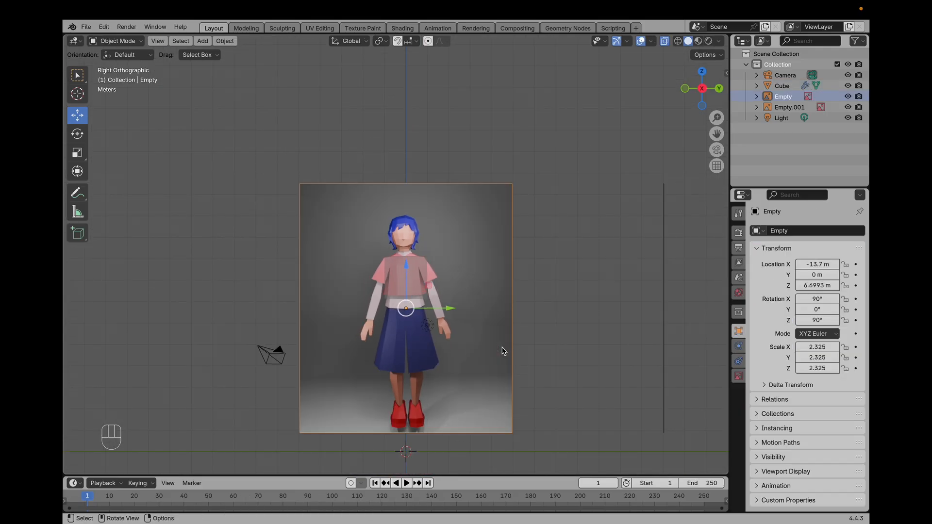
{"action": "middle_click_drag", "start_coordinate": [547, 374], "coordinate": [459, 388]}
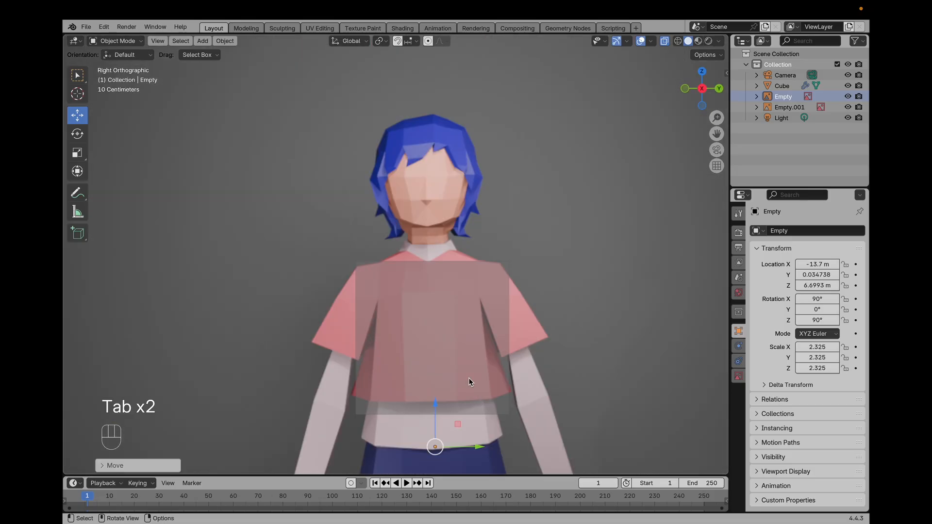
{"action": "key", "text": "Tab"}
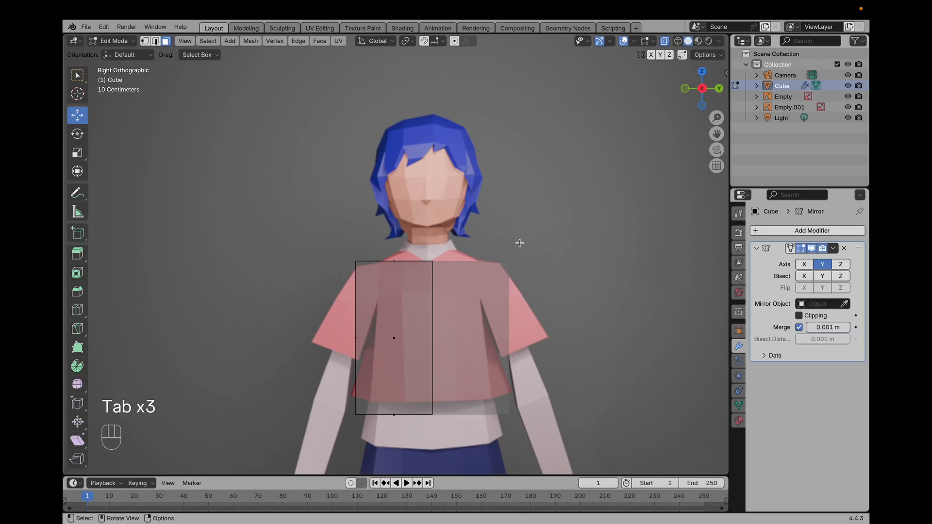
{"action": "key", "text": "Tab"}
{"action": "left_click", "coordinate": [521, 276]}
{"action": "left_click_drag", "start_coordinate": [480, 454], "coordinate": [483, 446]}
{"action": "left_click", "coordinate": [459, 351]}
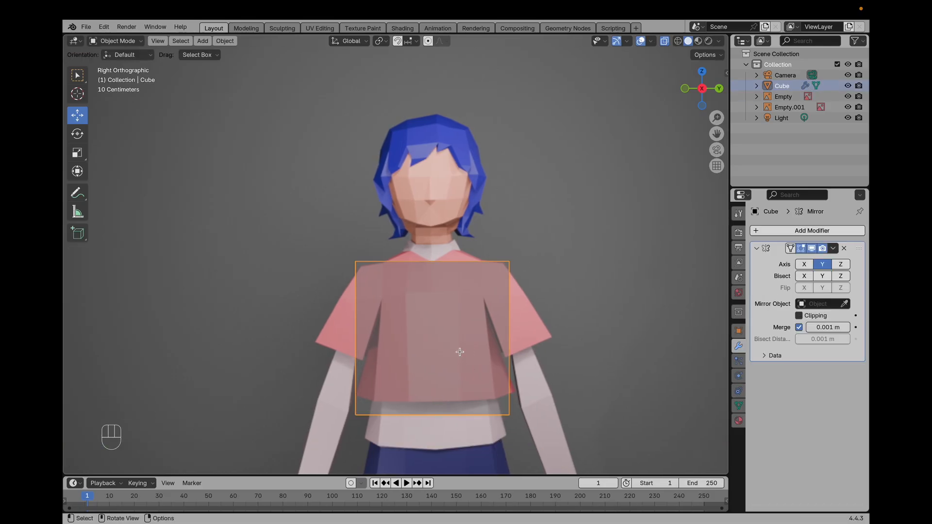
Return the cube to Edit Mode, compare it with the front and right orthographic references, and switch to vertex selection
{"action": "key", "text": "Tab"}
{"action": "scroll", "coordinate": [461, 351], "scroll_direction": "up", "scroll_amount": 3}
{"action": "scroll", "coordinate": [529, 337], "scroll_direction": "down", "scroll_amount": 2}
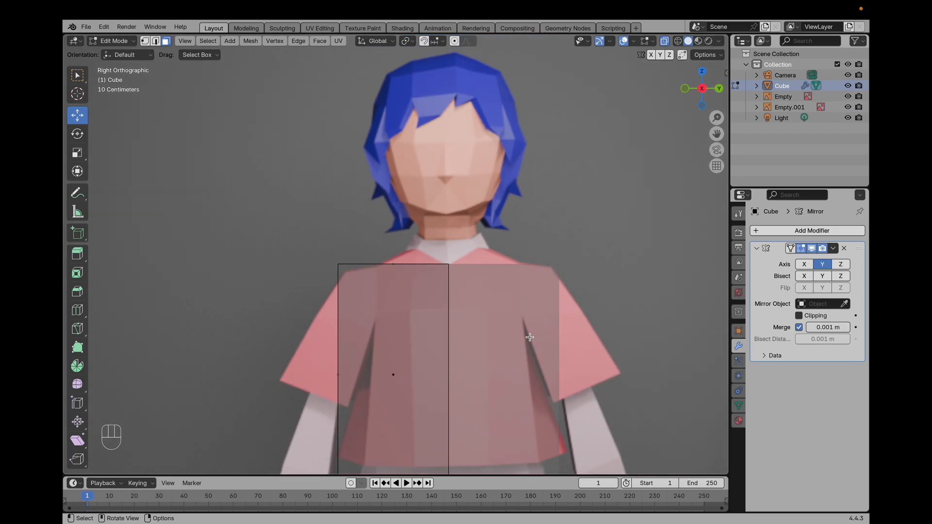
{"action": "middle_click_drag", "start_coordinate": [511, 316], "coordinate": [473, 331]}
{"action": "key", "text": "KP_1"}
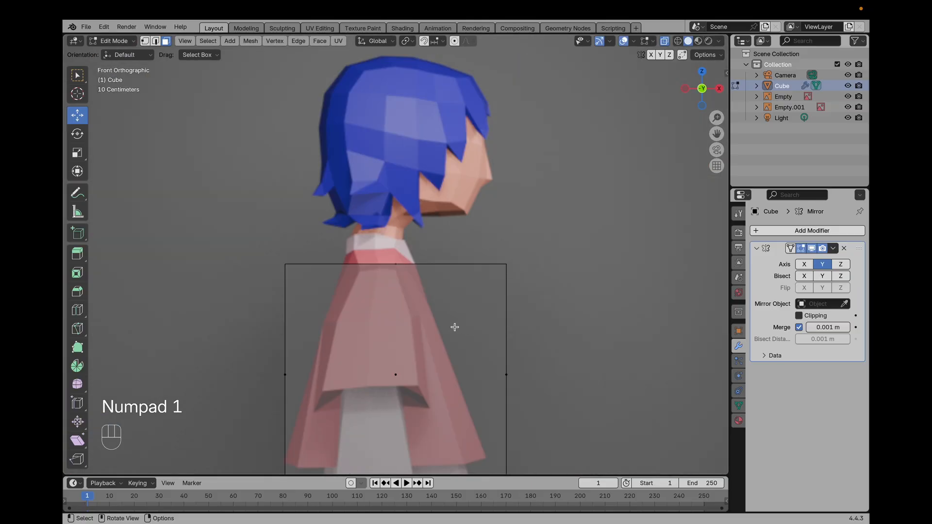
{"action": "key", "text": "KP_3"}
{"action": "middle_click_drag", "start_coordinate": [501, 318], "coordinate": [481, 280], "text": "shift"}
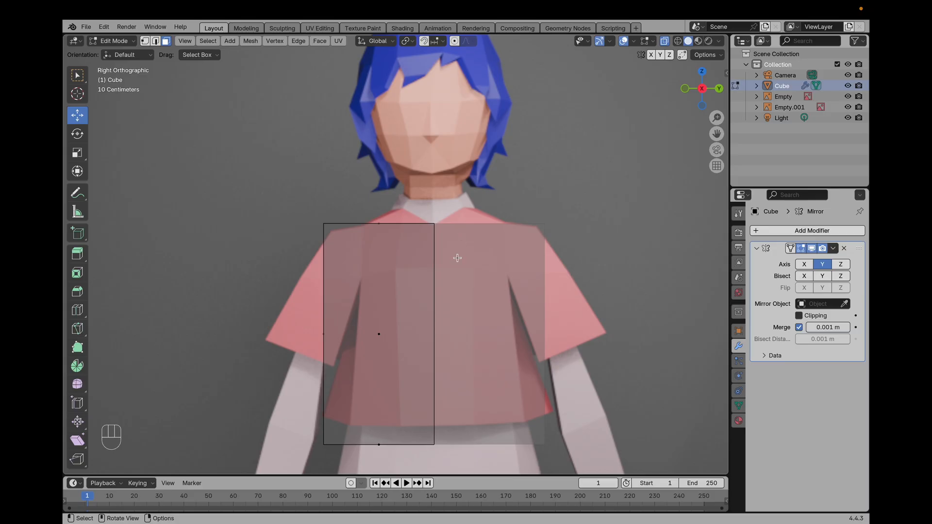
{"action": "left_click", "coordinate": [145, 41]}
Select the cube half's upper outer vertices in right orthographic view and move them inward along the shirt's shoulder
{"action": "scroll", "coordinate": [452, 327], "scroll_direction": "up", "scroll_amount": 2}
{"action": "middle_click_drag", "start_coordinate": [454, 328], "coordinate": [502, 326], "text": "shift"}
{"action": "left_click_drag", "start_coordinate": [302, 160], "coordinate": [420, 303]}
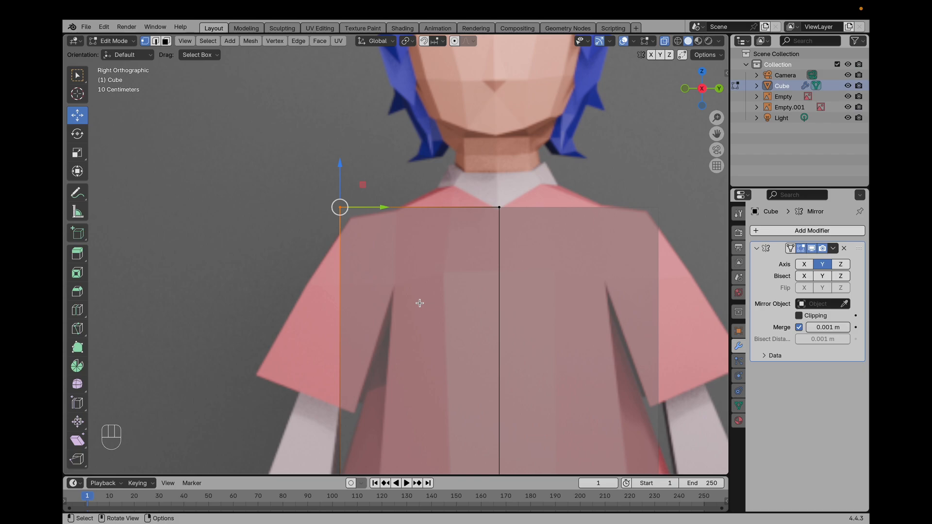
{"action": "key", "text": "g"}
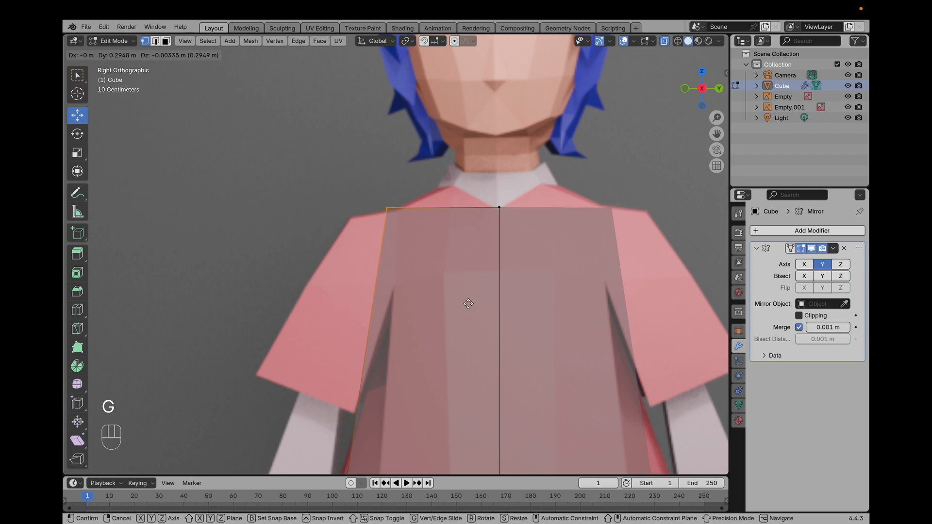
{"action": "left_click", "coordinate": [480, 304]}
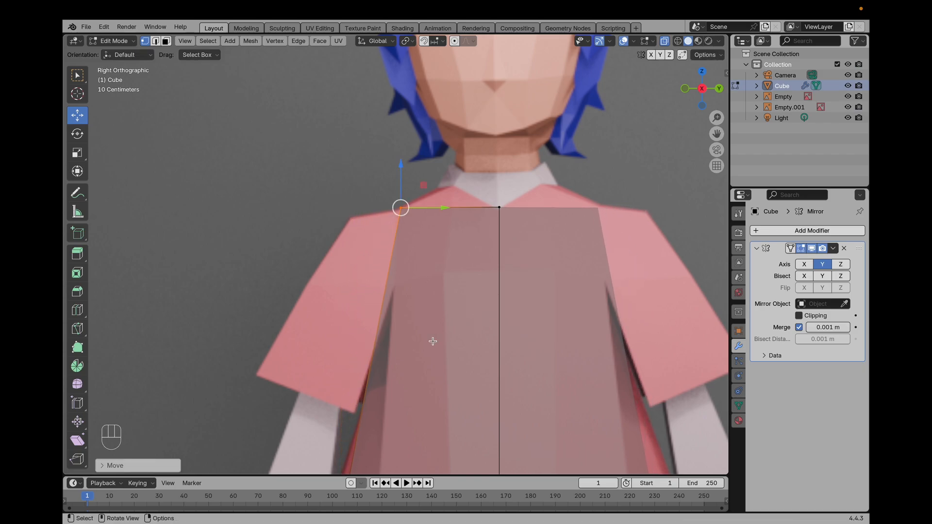
Move the cube half's lower outer vertices up to the outer corner of the pink shirt's hem
{"action": "scroll", "coordinate": [420, 348], "scroll_direction": "down", "scroll_amount": 3}
{"action": "scroll", "coordinate": [420, 348], "scroll_direction": "up", "scroll_amount": 2}
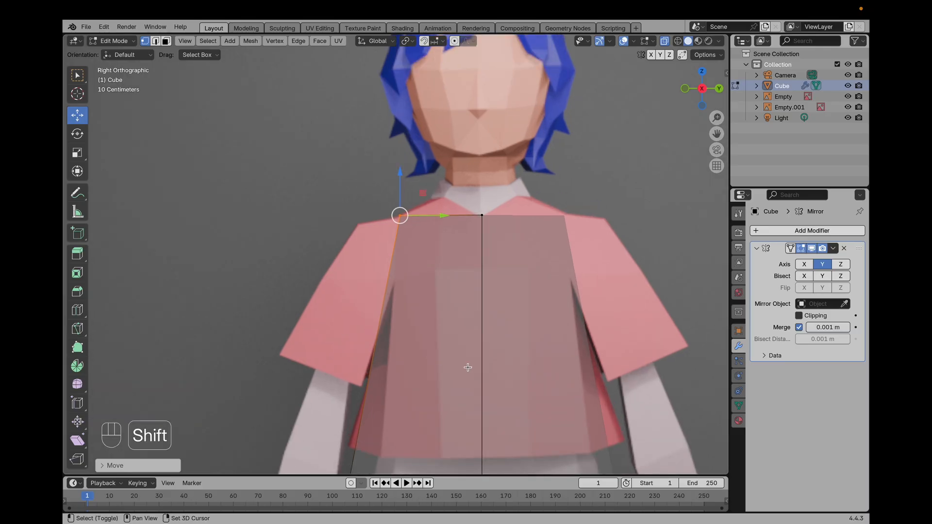
{"action": "middle_click_drag", "start_coordinate": [468, 366], "coordinate": [448, 303], "text": "shift"}
{"action": "left_click", "coordinate": [347, 389]}
{"action": "key", "text": "g"}
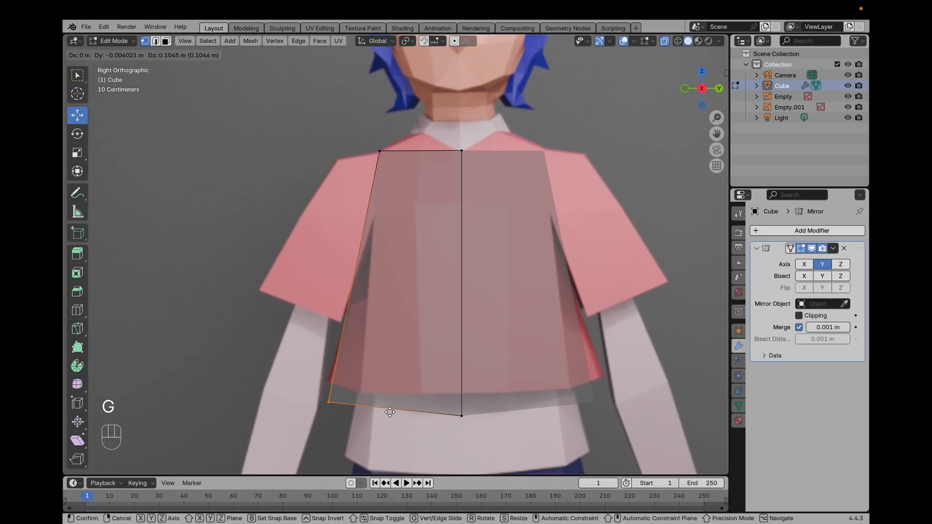
{"action": "left_click", "coordinate": [390, 394]}
Try moving the lower centre vertices off the mirror line, inspect the mesh from another angle, and undo the move
{"action": "left_click", "coordinate": [460, 403]}
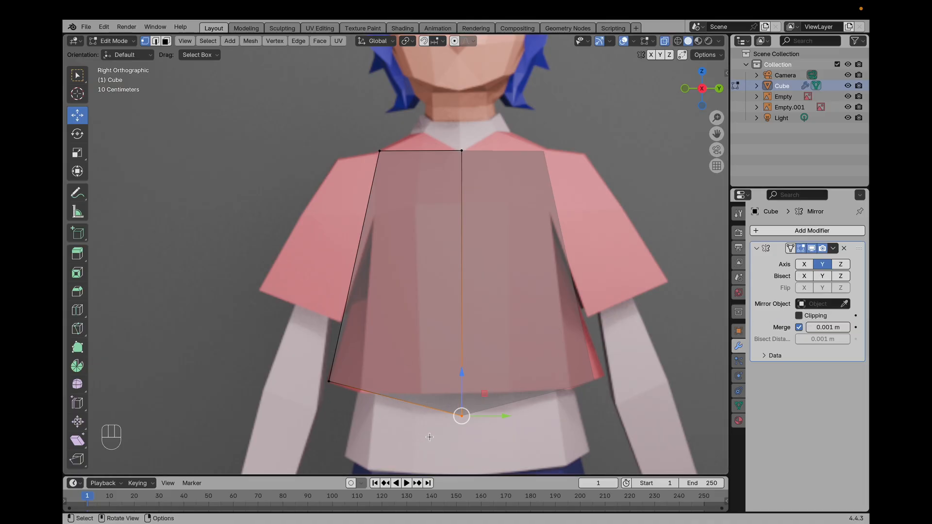
{"action": "key", "text": "g"}
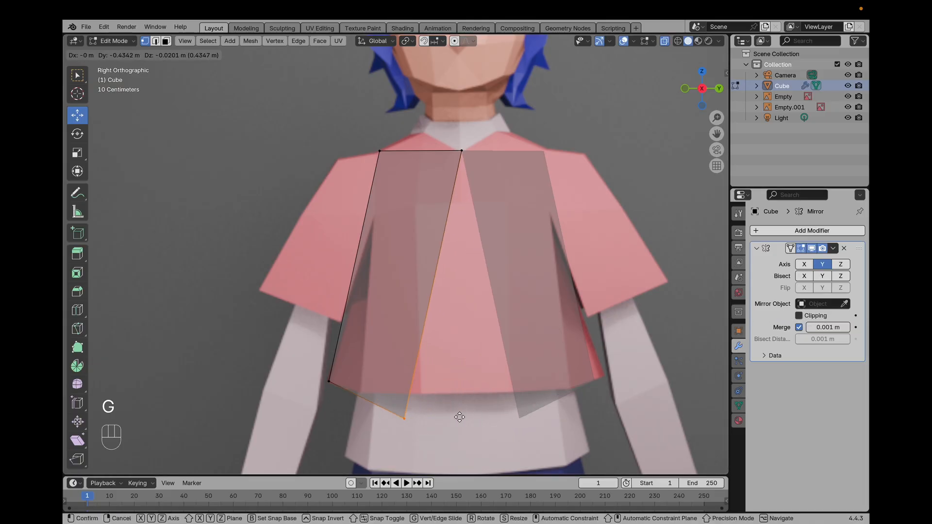
{"action": "left_click", "coordinate": [413, 430]}
{"action": "middle_click_drag", "start_coordinate": [413, 430], "coordinate": [482, 370]}
{"action": "key", "text": "KP_1"}
{"action": "key", "text": "KP_3"}
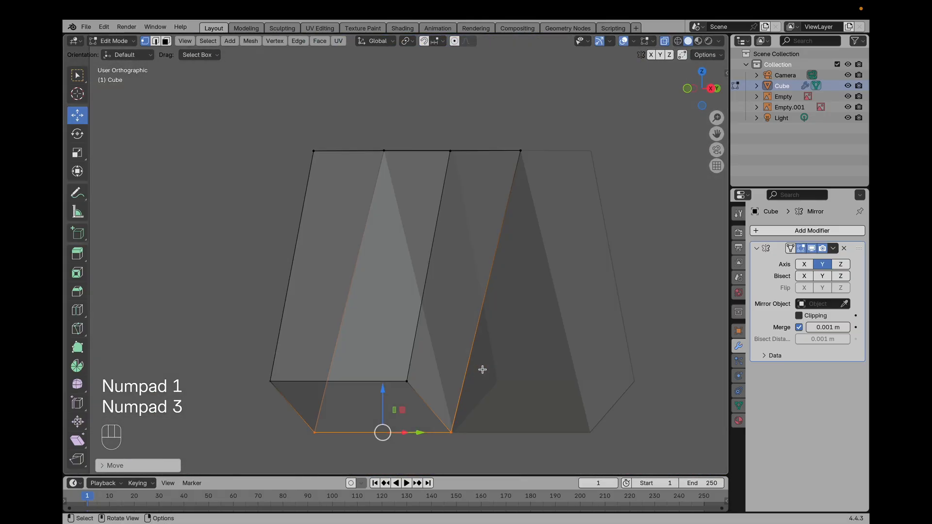
{"action": "key", "text": "super+z"}
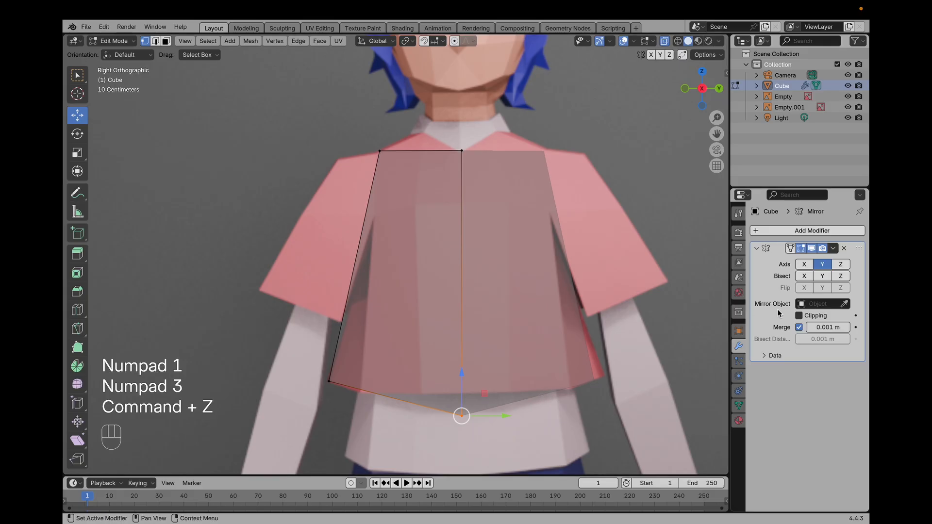
Enable Clipping in the Mirror modifier and move the lower centre vertices up to the pink shirt's hem
{"action": "left_click", "coordinate": [799, 315]}
{"action": "key", "text": "g"}
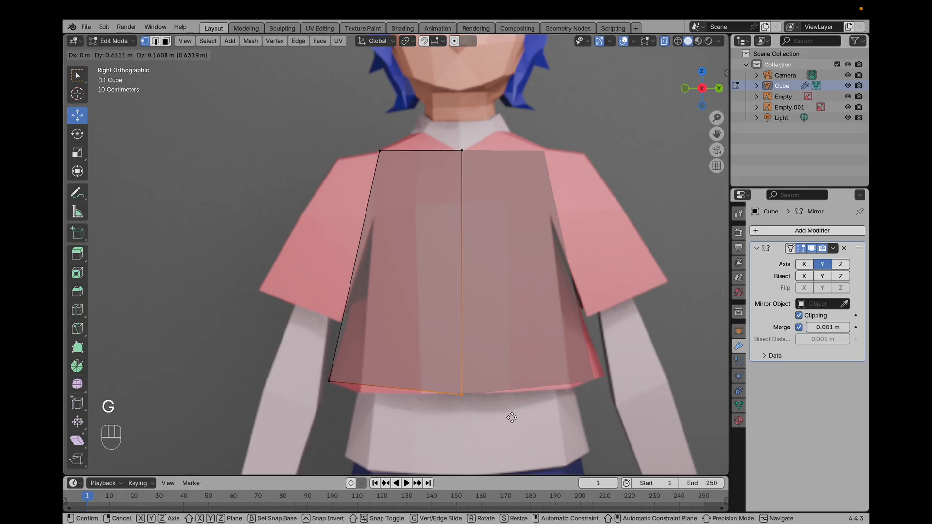
{"action": "left_click", "coordinate": [487, 417]}
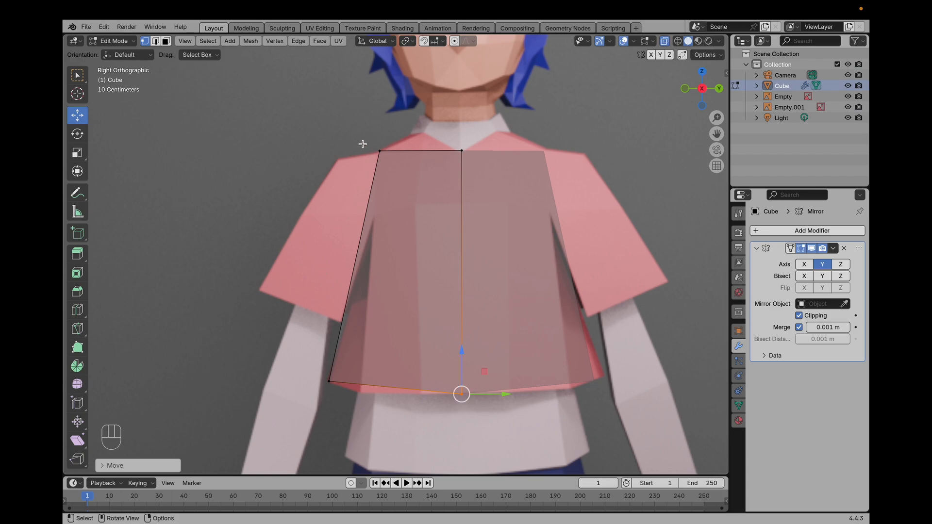
Fine-tune the position of the upper outer vertices against the shirt's shoulder line
{"action": "left_click", "coordinate": [379, 151]}
{"action": "key", "text": "g"}
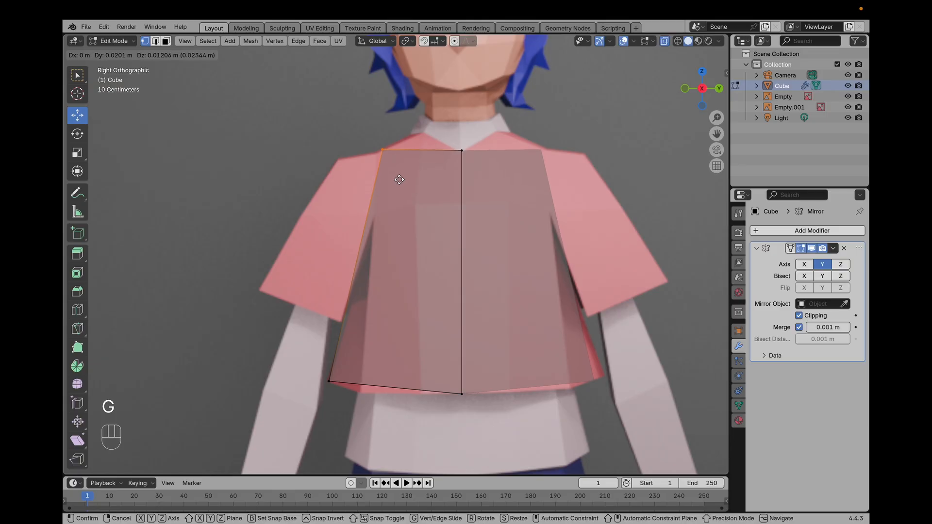
{"action": "left_click", "coordinate": [397, 173]}
{"action": "key", "text": "g"}
{"action": "left_click", "coordinate": [394, 176]}
In front orthographic view, move the mesh's upper back and upper front vertices inward to the shirt's outline below the collar
{"action": "middle_click_drag", "start_coordinate": [458, 236], "coordinate": [448, 258]}
{"action": "key", "text": "KP_1"}
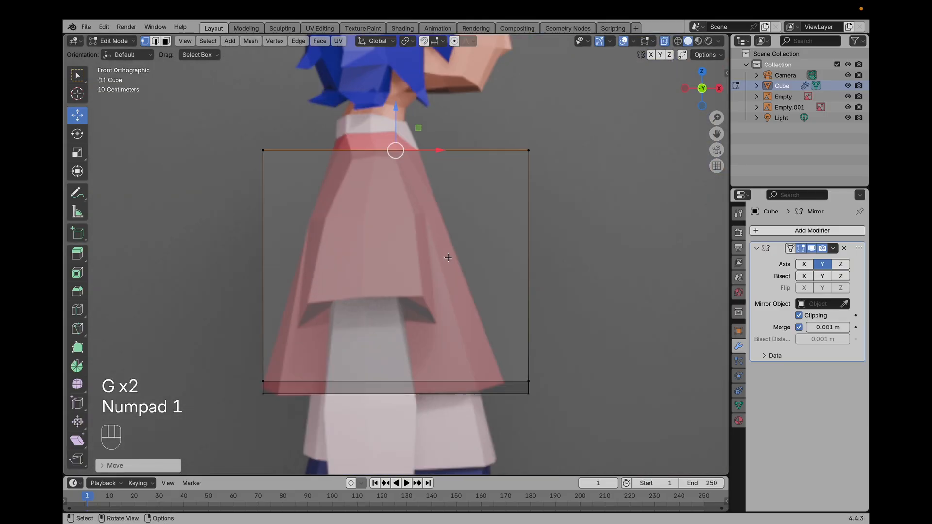
{"action": "left_click", "coordinate": [262, 151]}
{"action": "key", "text": "g"}
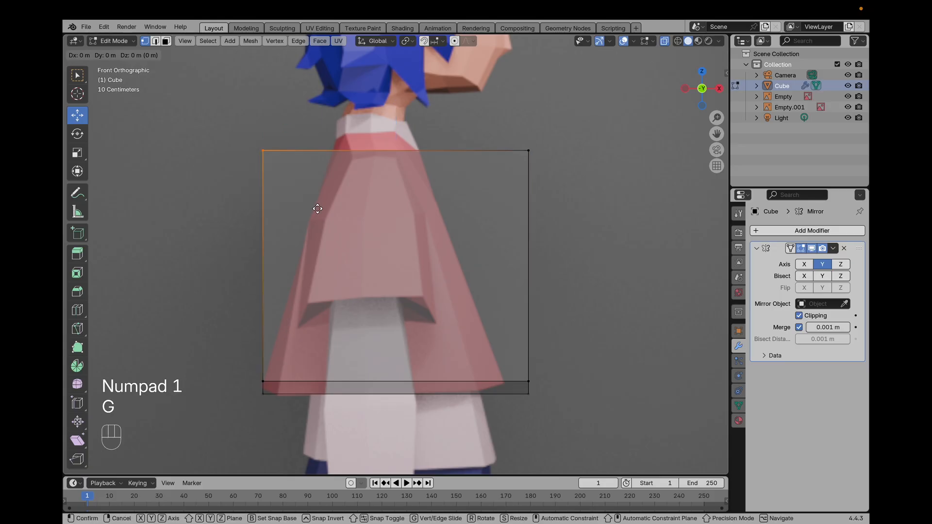
{"action": "left_click", "coordinate": [395, 196]}
{"action": "left_click", "coordinate": [558, 167]}
{"action": "key", "text": "g"}
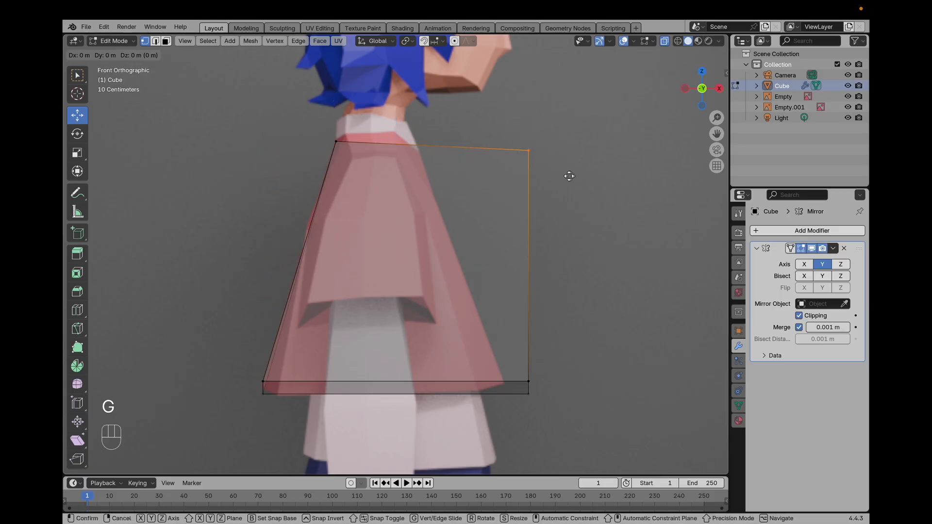
{"action": "left_click", "coordinate": [459, 171]}
Move the lower front vertices back to the shirt's front hem and select the lower back vertices
{"action": "left_click", "coordinate": [529, 383]}
{"action": "key", "text": "g"}
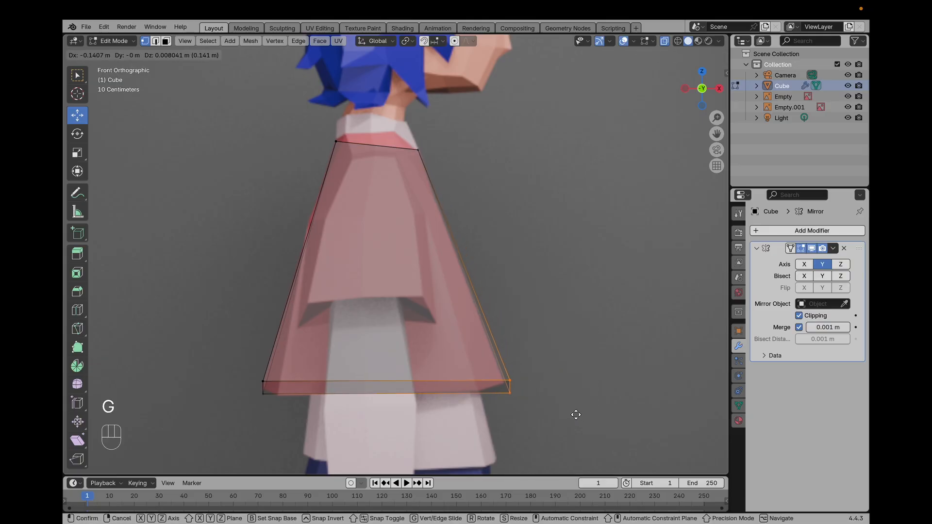
{"action": "left_click", "coordinate": [573, 412]}
{"action": "left_click_drag", "start_coordinate": [210, 377], "coordinate": [277, 408]}
Select the upper outer vertices and compare their height in the right and front orthographic views
{"action": "middle_click_drag", "start_coordinate": [573, 319], "coordinate": [456, 308]}
{"action": "key", "text": "KP_1"}
{"action": "key", "text": "KP_3"}
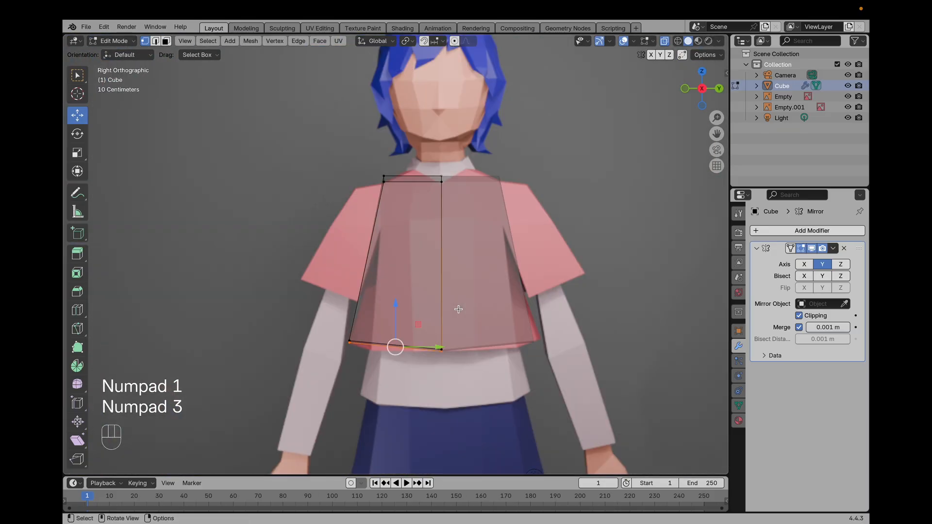
{"action": "left_click_drag", "start_coordinate": [359, 149], "coordinate": [414, 197]}
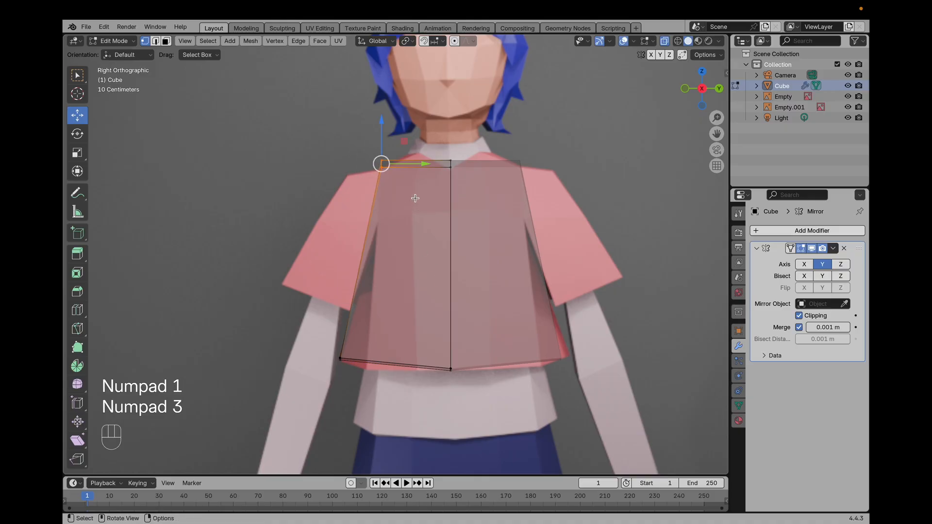
{"action": "middle_click_drag", "start_coordinate": [395, 181], "coordinate": [405, 261], "text": "shift"}
{"action": "scroll", "coordinate": [406, 261], "scroll_direction": "up", "scroll_amount": 5}
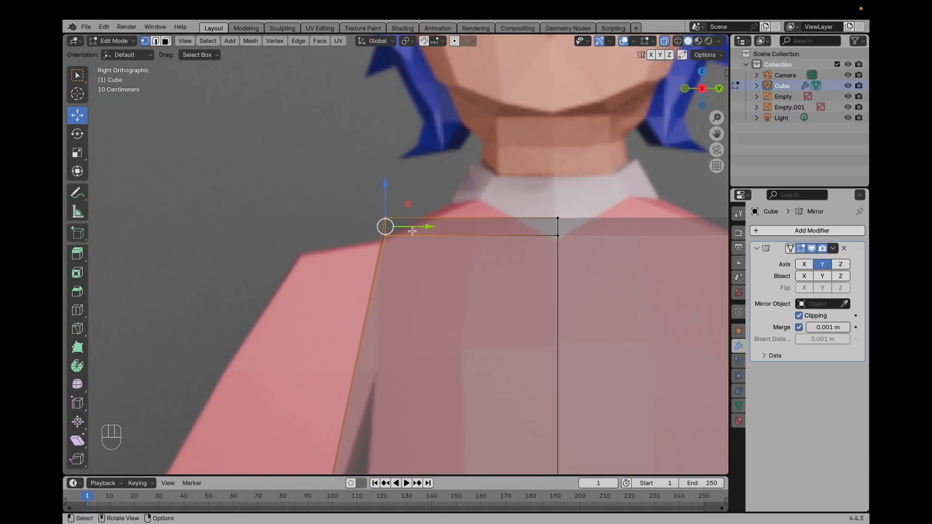
{"action": "key", "text": "KP_3"}
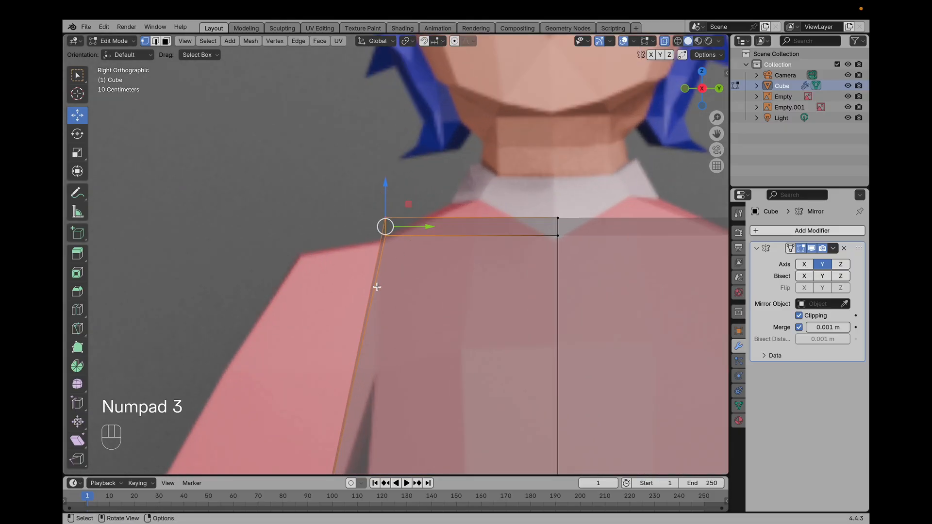
{"action": "key", "text": "KP_1"}
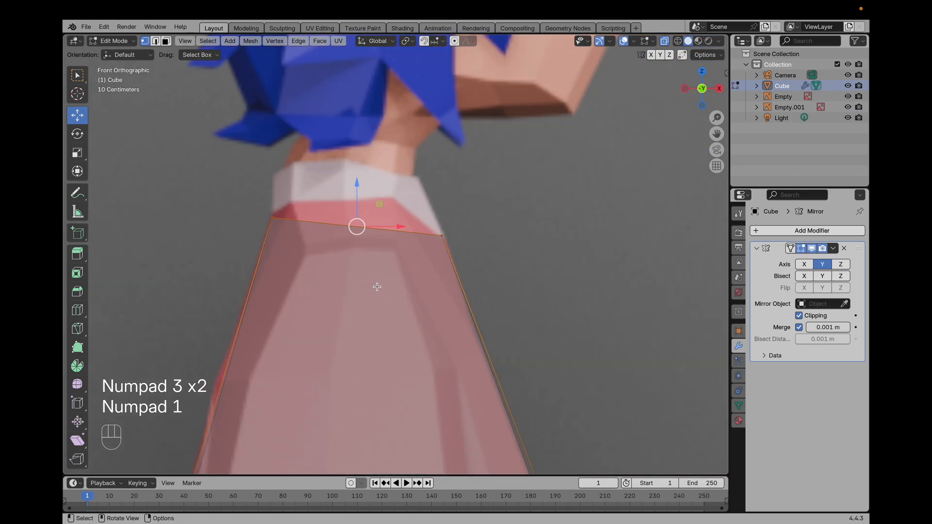
{"action": "key", "text": "KP_3"}
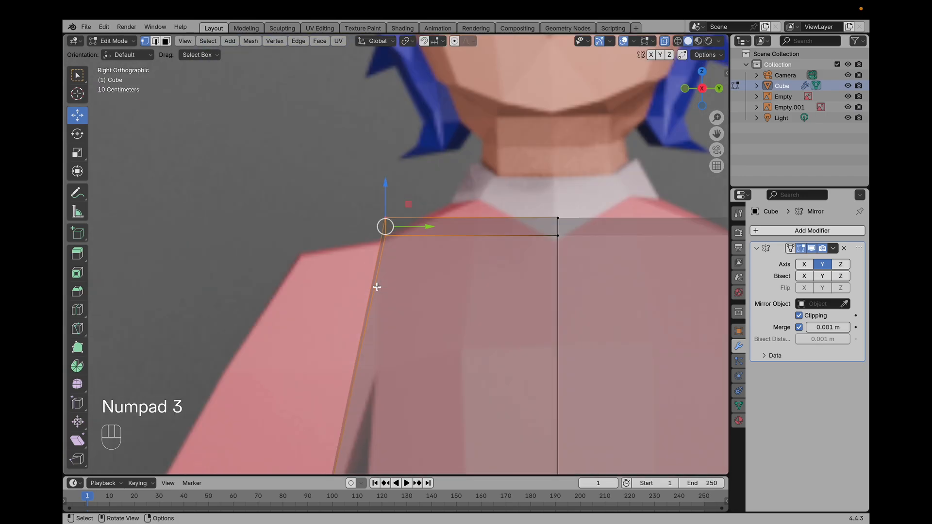
{"action": "key", "text": "KP_1"}
{"action": "key", "text": "KP_3"}
Try to level the upper outer vertices by scaling them to 0 along Z, and undo it
{"action": "key", "text": "s"}
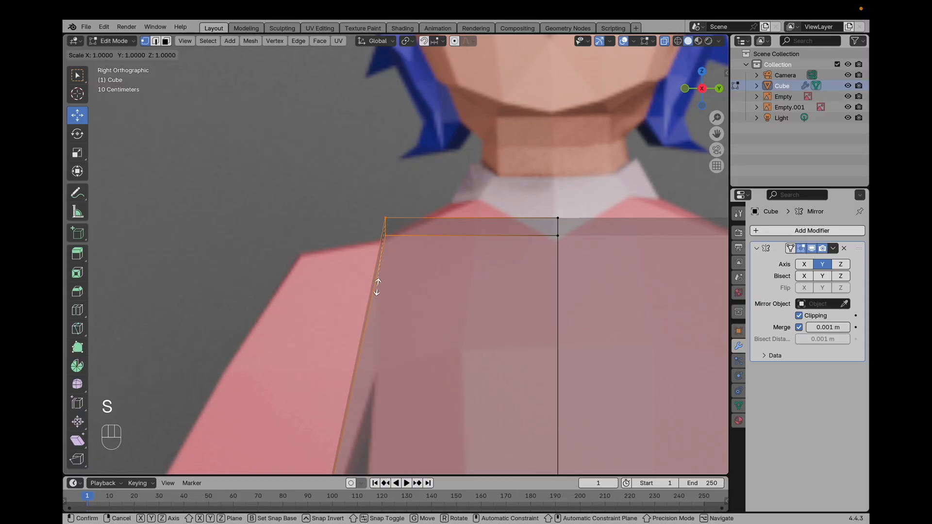
{"action": "key", "text": "z"}
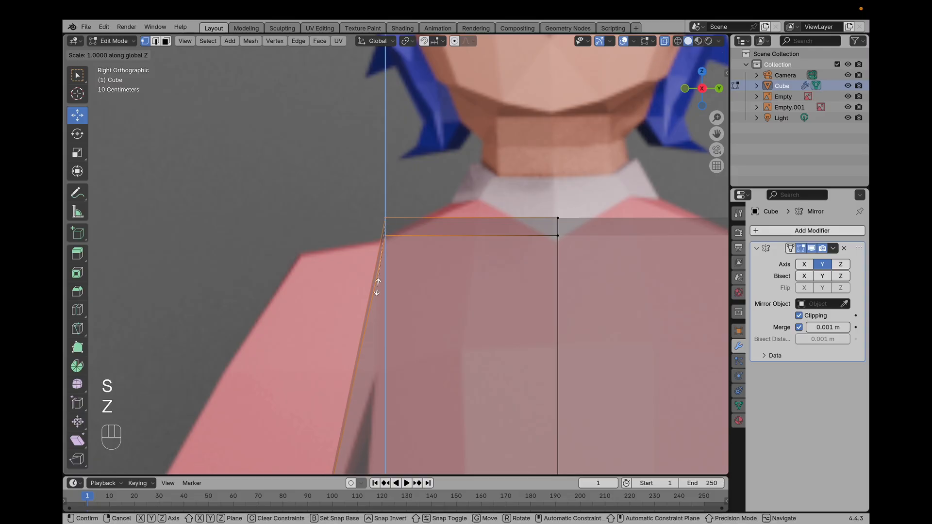
{"action": "key", "text": "KP_0"}
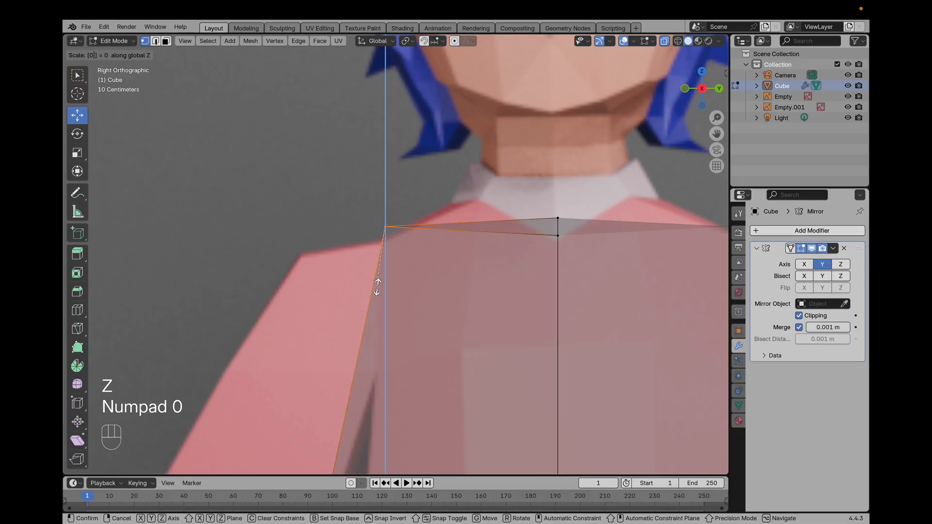
{"action": "key", "text": "Return"}
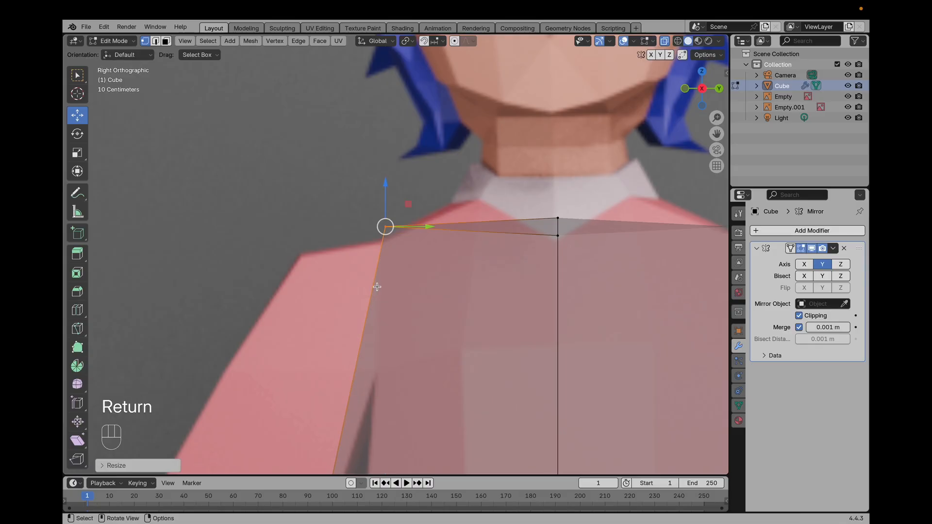
{"action": "key", "text": "KP_3"}
{"action": "key", "text": "KP_1"}
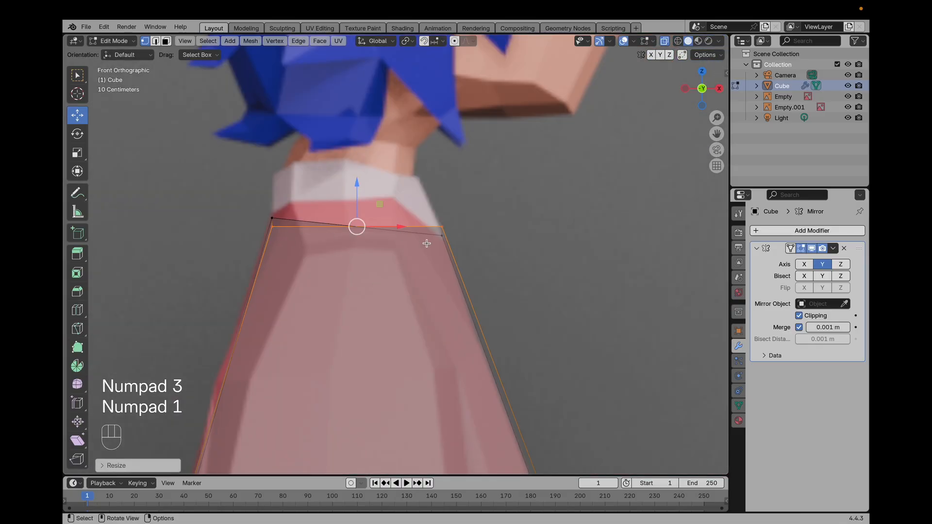
{"action": "scroll", "coordinate": [419, 241], "scroll_direction": "down", "scroll_amount": 5}
{"action": "middle_click_drag", "start_coordinate": [455, 252], "coordinate": [369, 290]}
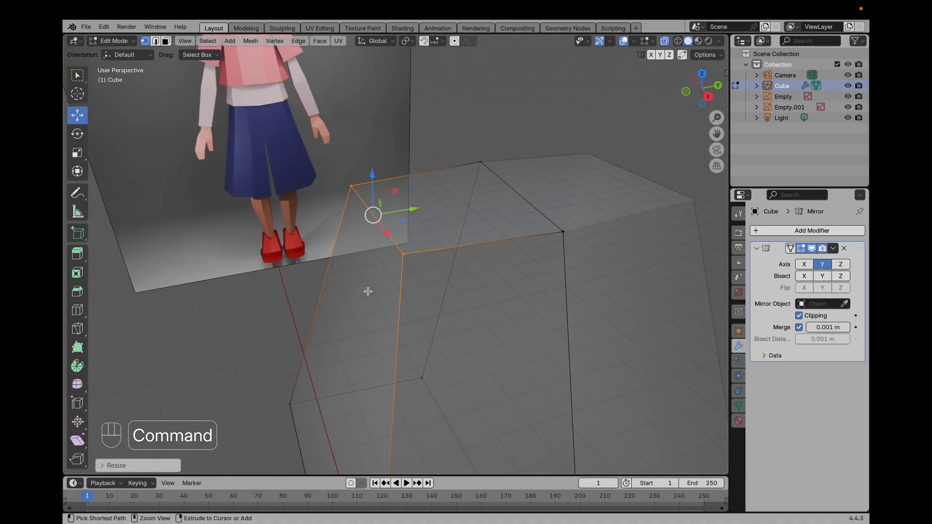
{"action": "key", "text": "super+z"}
{"action": "key", "text": "KP_1"}
{"action": "key", "text": "KP_3"}
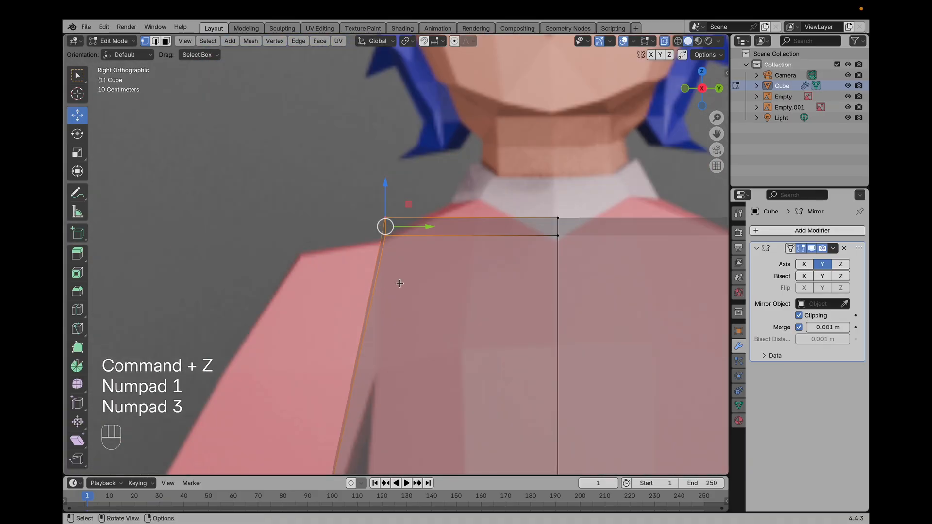
Add a vertical loop cut through the middle of the torso half in right orthographic view
{"action": "scroll", "coordinate": [392, 285], "scroll_direction": "down", "scroll_amount": 6}
{"action": "middle_click_drag", "start_coordinate": [422, 342], "coordinate": [400, 329], "text": "shift"}
{"action": "scroll", "coordinate": [422, 253], "scroll_direction": "up", "scroll_amount": 4}
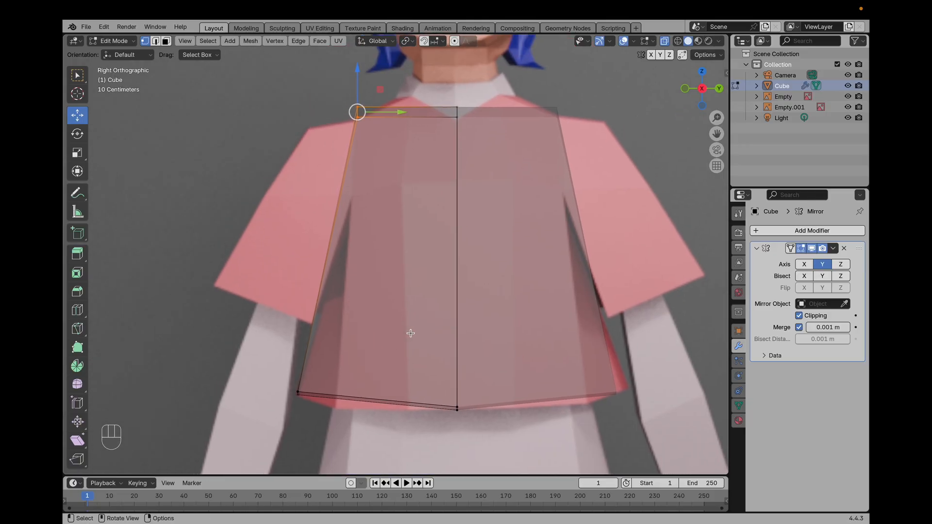
{"action": "key", "text": "super+r"}
{"action": "left_click", "coordinate": [389, 219]}
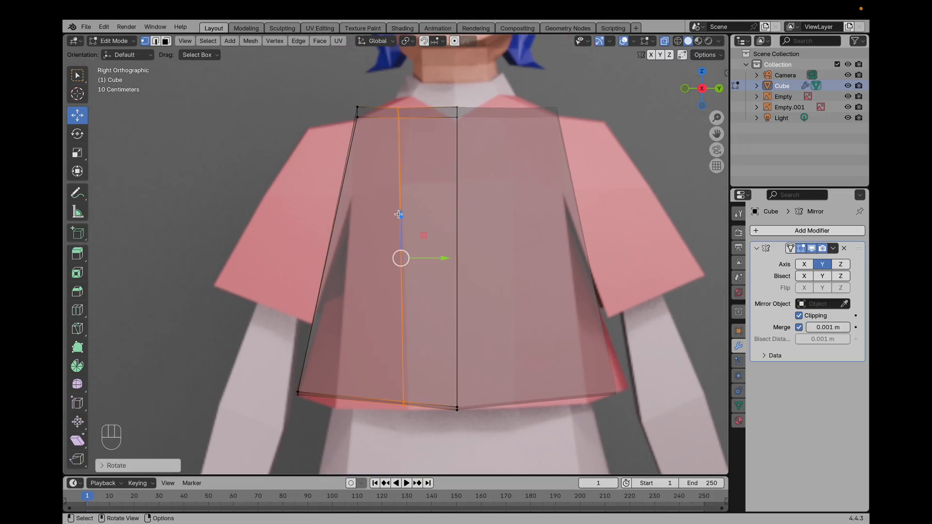
Add a horizontal loop cut around the torso half and slide it up to the armpit level of the reference shirt
{"action": "middle_click_drag", "start_coordinate": [452, 292], "coordinate": [435, 326]}
{"action": "key", "text": "KP_1"}
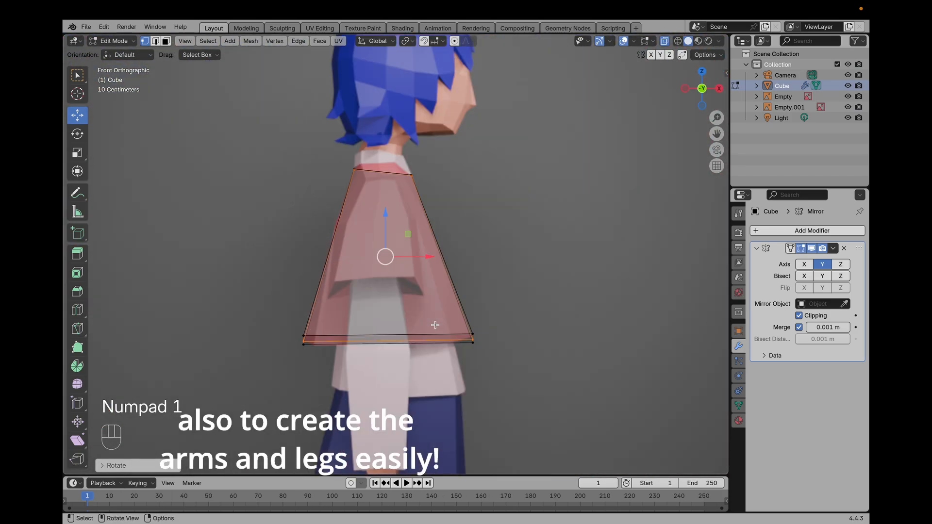
{"action": "key", "text": "KP_3"}
{"action": "scroll", "coordinate": [424, 315], "scroll_direction": "up", "scroll_amount": 2}
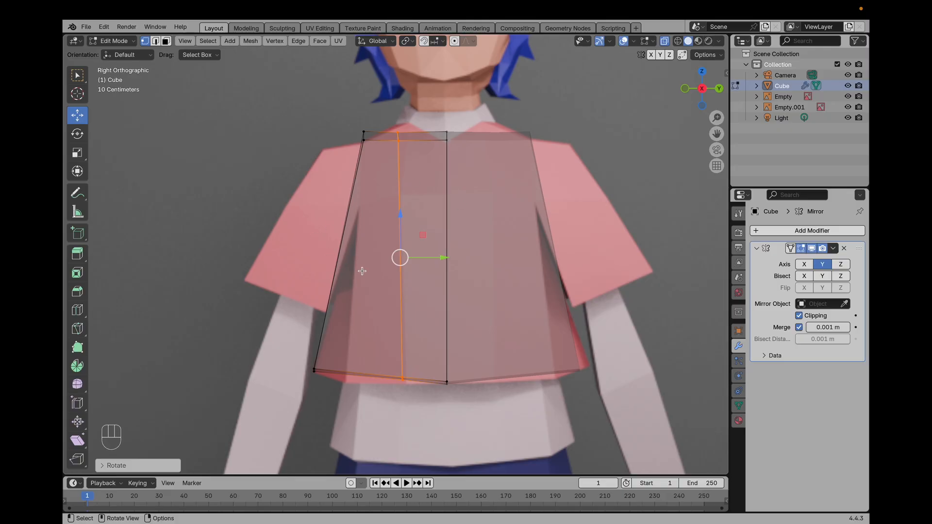
{"action": "key", "text": "ctrl+r"}
{"action": "left_click", "coordinate": [376, 223]}
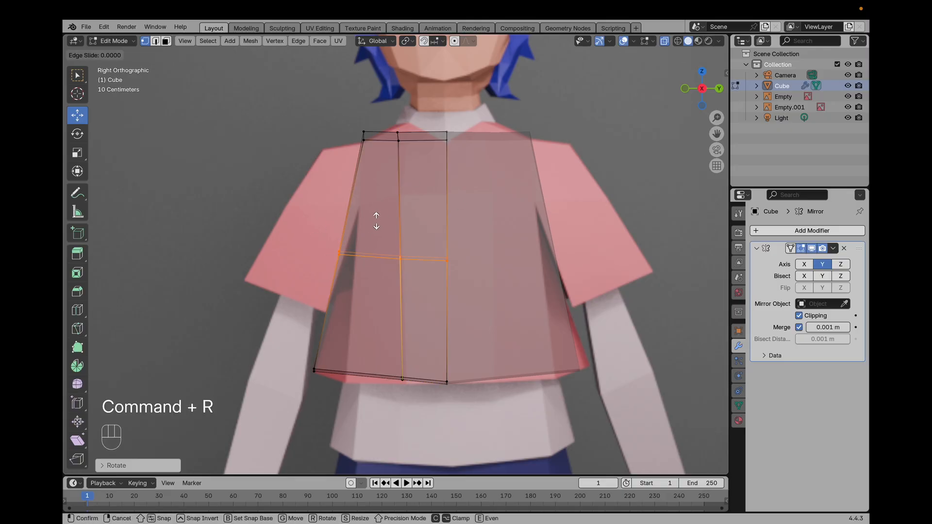
{"action": "left_click", "coordinate": [399, 178]}
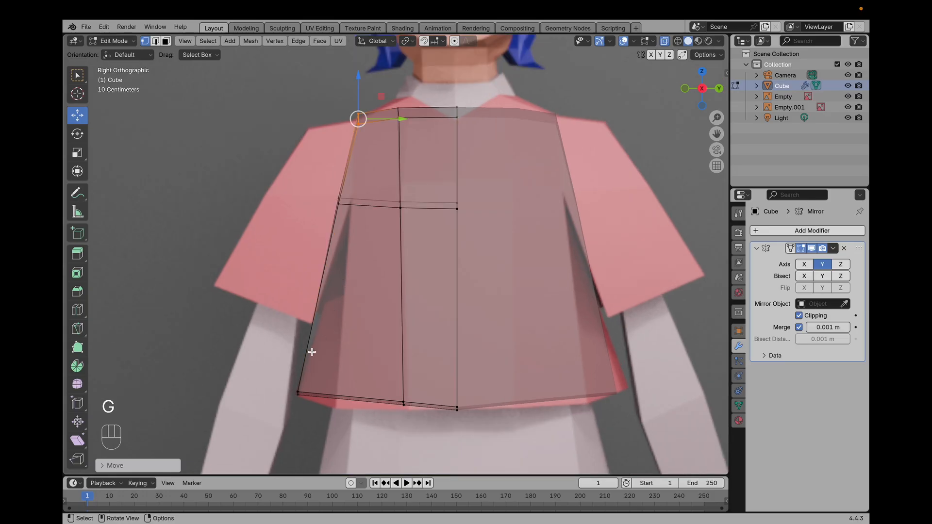
Move the lower outer vertices inward at the hem and the armpit-level outer vertices inward to the sleeve seam
{"action": "left_click_drag", "start_coordinate": [290, 355], "coordinate": [331, 409]}
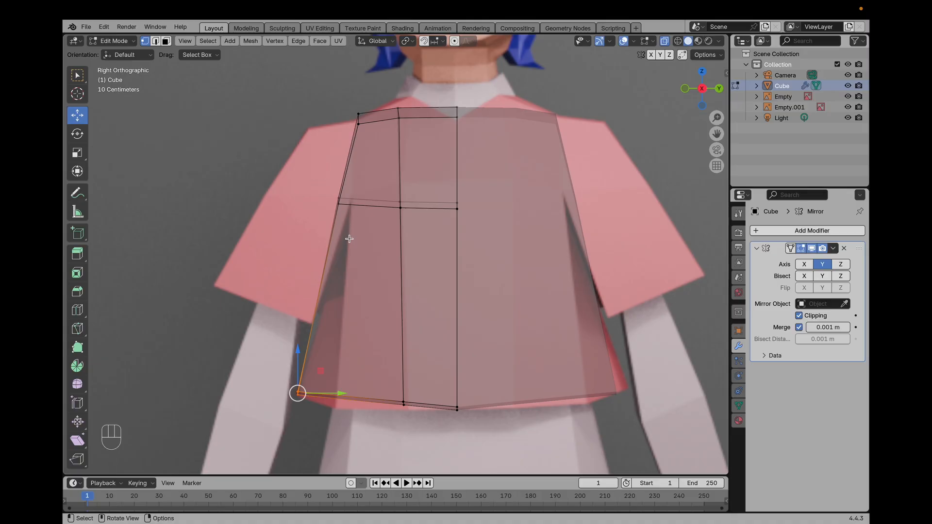
{"action": "key", "text": "g"}
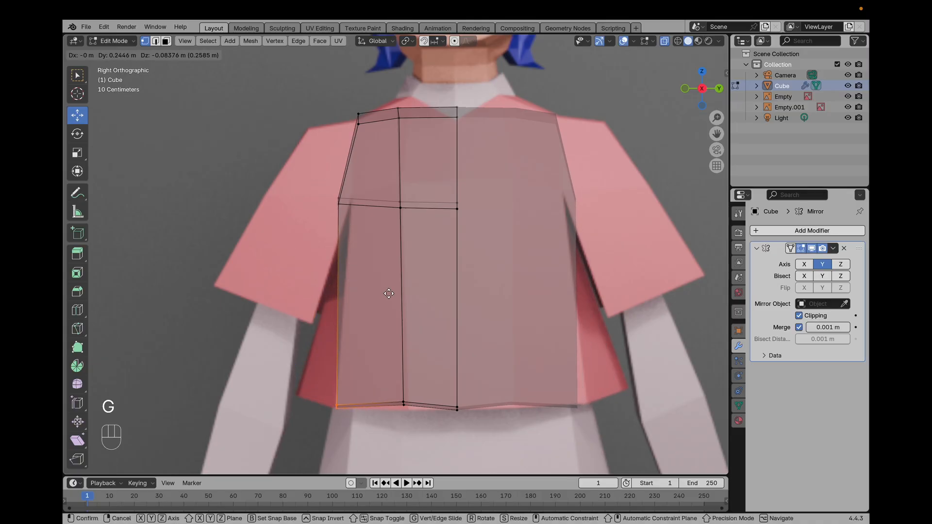
{"action": "left_click", "coordinate": [389, 294]}
{"action": "left_click", "coordinate": [369, 218]}
{"action": "key", "text": "g"}
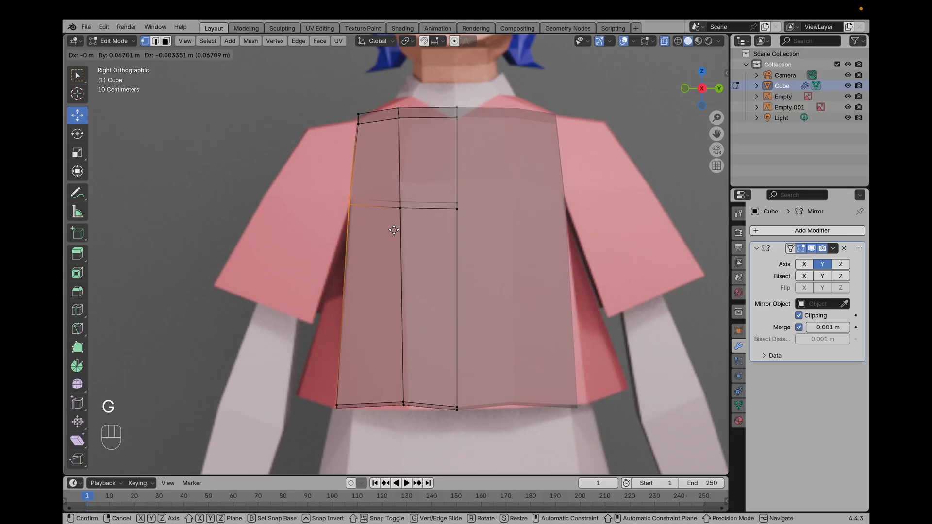
{"action": "left_click", "coordinate": [394, 230]}
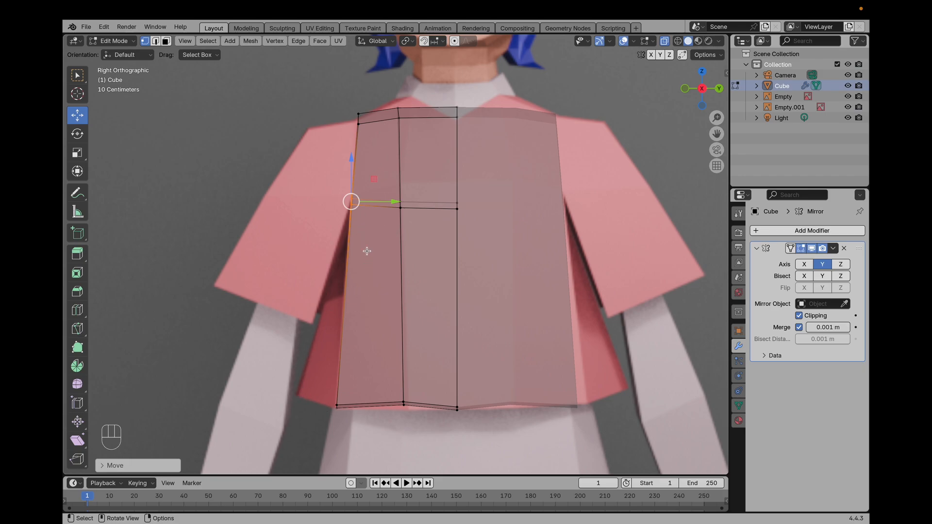
Lower the bottom middle vertices slightly at the hem and raise the top middle vertices to the shirt's shoulder line
{"action": "left_click", "coordinate": [403, 404]}
{"action": "key", "text": "g"}
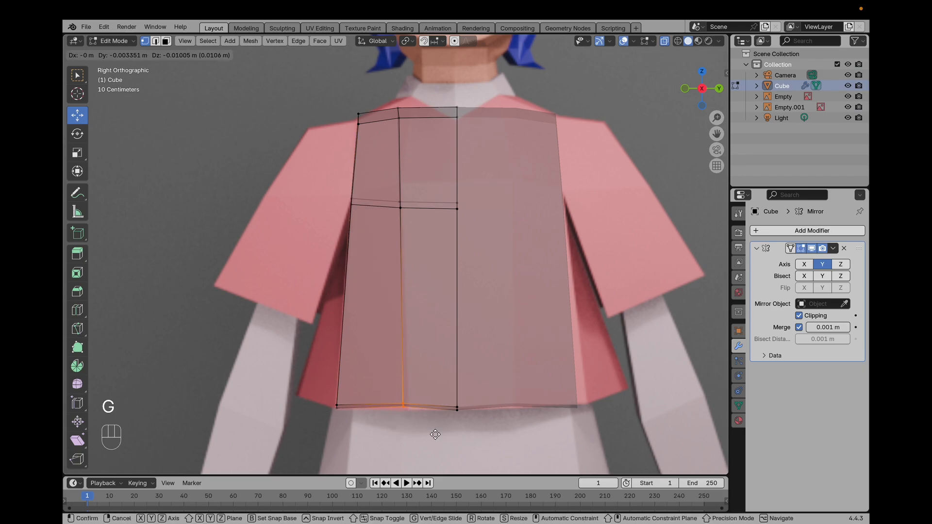
{"action": "left_click", "coordinate": [435, 440]}
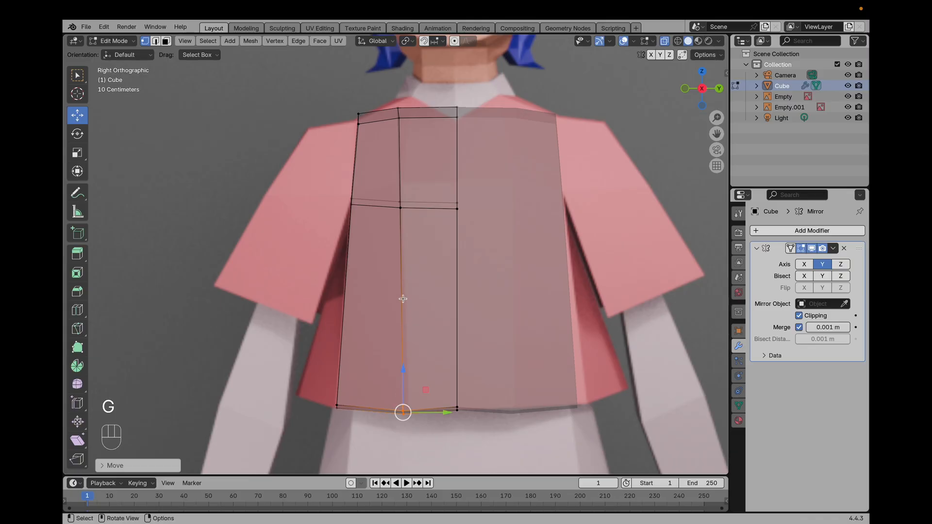
{"action": "left_click", "coordinate": [438, 143]}
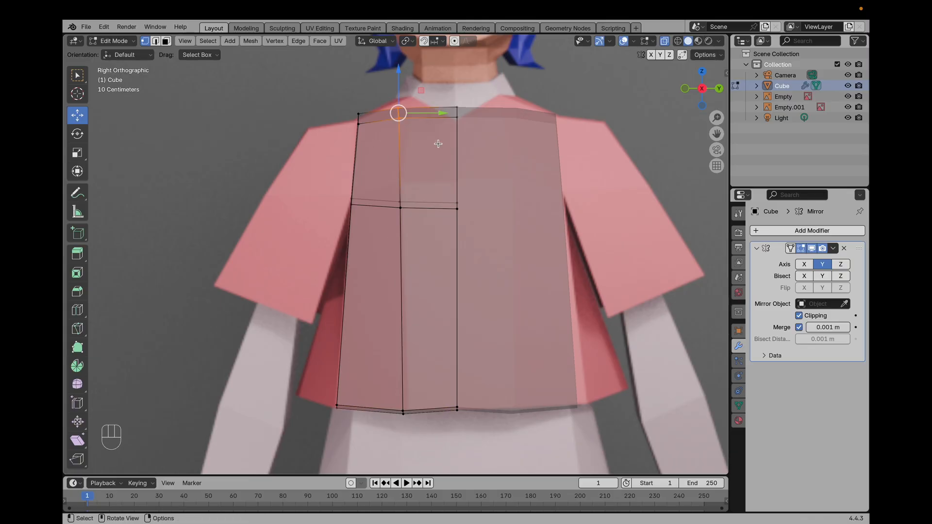
{"action": "key", "text": "g"}
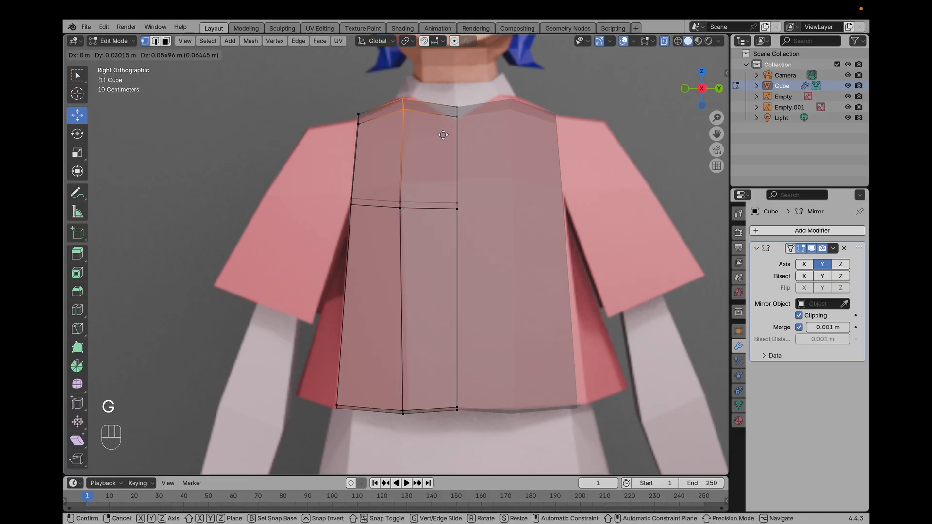
{"action": "left_click", "coordinate": [439, 135]}
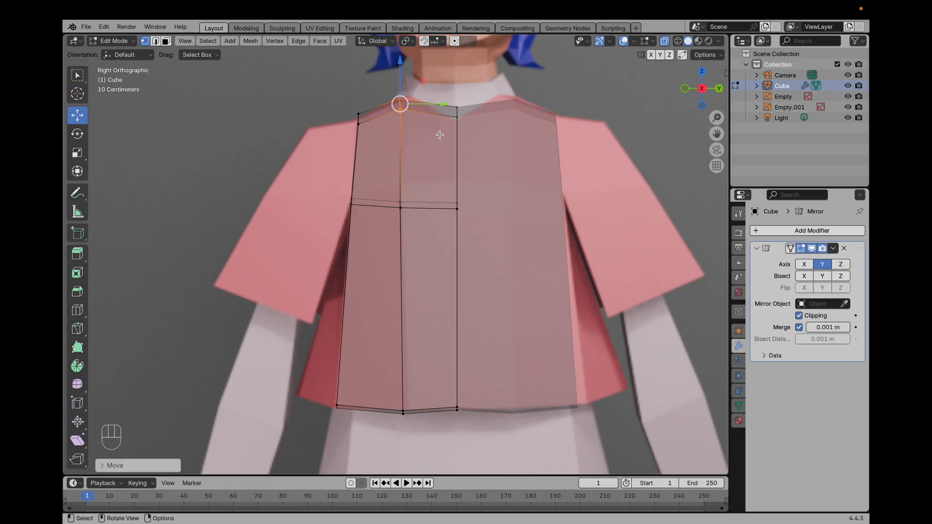
Add a vertical loop cut down the torso's outer side, midway between front and back
{"action": "middle_click_drag", "start_coordinate": [461, 164], "coordinate": [534, 235]}
{"action": "key", "text": "super+r"}
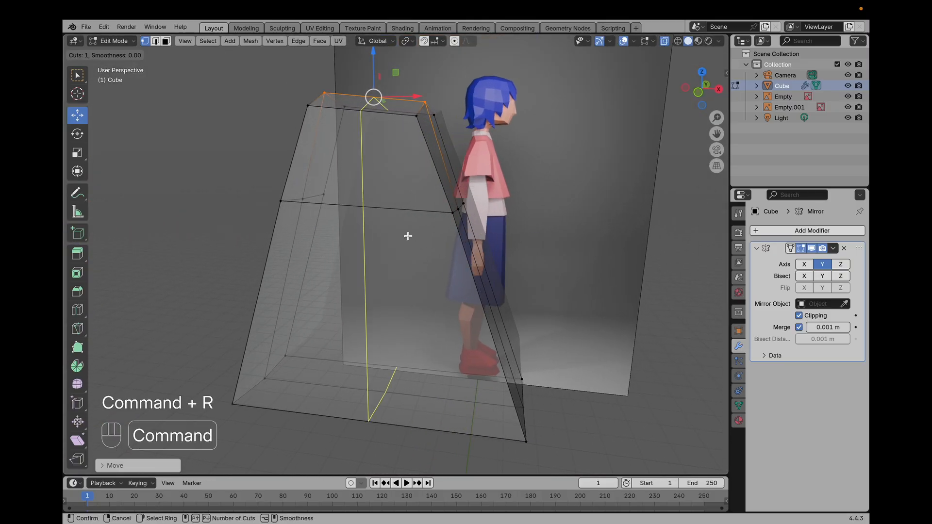
{"action": "left_click", "coordinate": [382, 183]}
{"action": "middle_click_drag", "start_coordinate": [477, 239], "coordinate": [430, 250]}
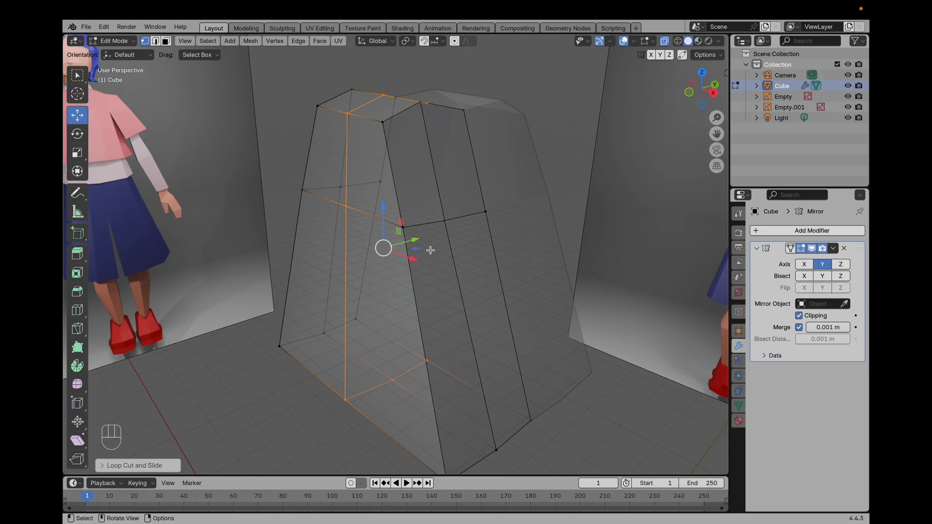
{"action": "key", "text": "KP_3"}
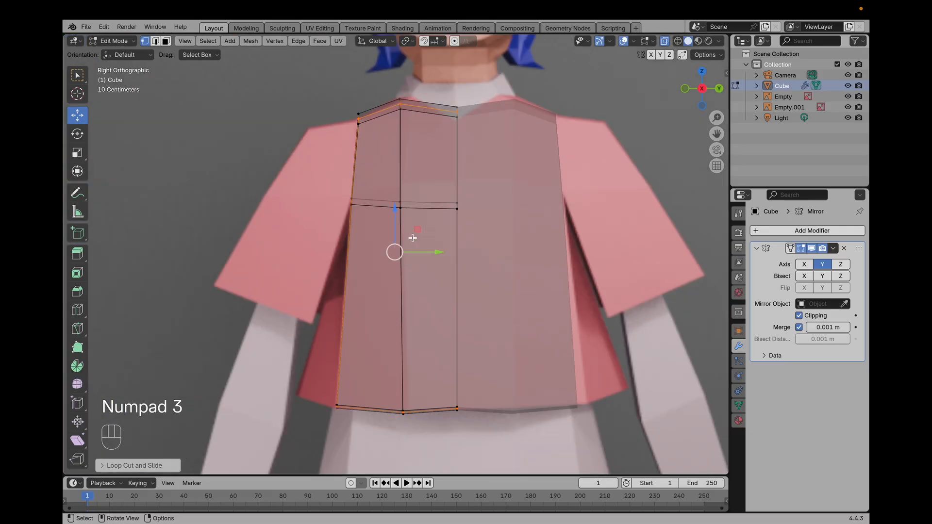
Move the bottom centre vertex of the torso's outer side outward and slightly up to the shirt's flared hem corner
{"action": "middle_click_drag", "start_coordinate": [371, 395], "coordinate": [375, 426]}
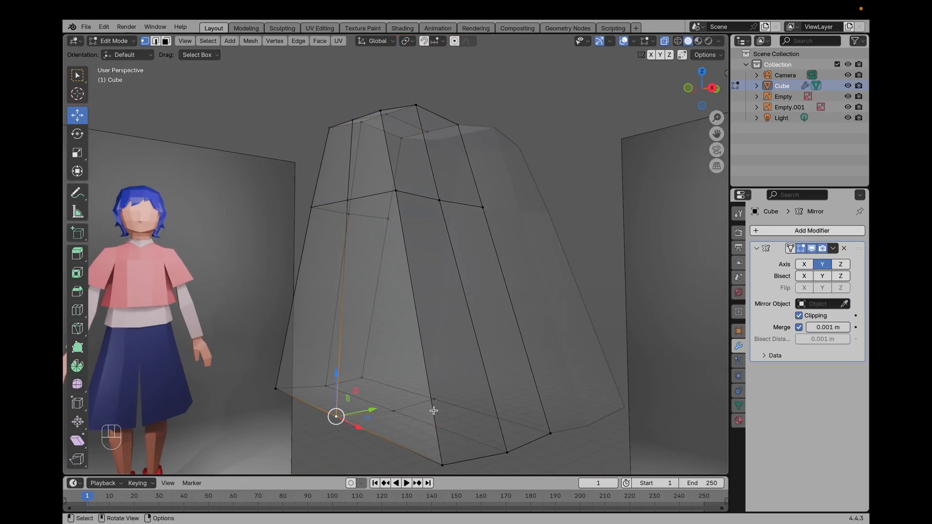
{"action": "key", "text": "KP_3"}
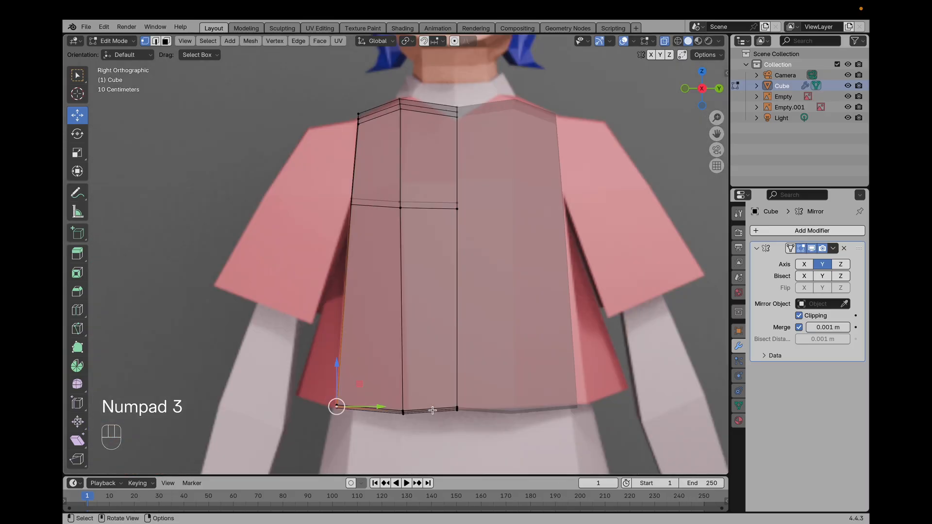
{"action": "key", "text": "g"}
{"action": "left_click", "coordinate": [394, 401]}
{"action": "middle_click_drag", "start_coordinate": [394, 401], "coordinate": [576, 344]}
{"action": "key", "text": "KP_1"}
{"action": "key", "text": "KP_3"}
{"action": "key", "text": "KP_1"}
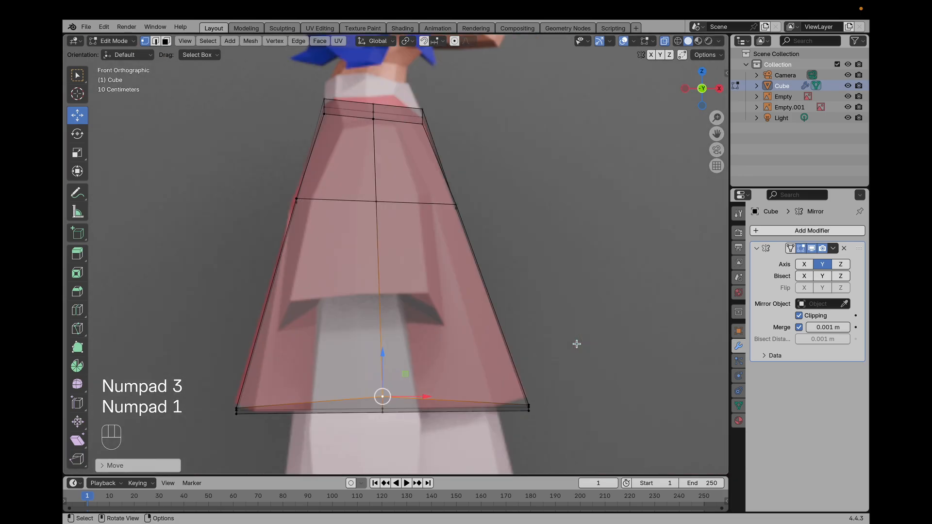
{"action": "middle_click_drag", "start_coordinate": [524, 164], "coordinate": [181, 283]}
{"action": "scroll", "coordinate": [537, 179], "scroll_direction": "up", "scroll_amount": 4}
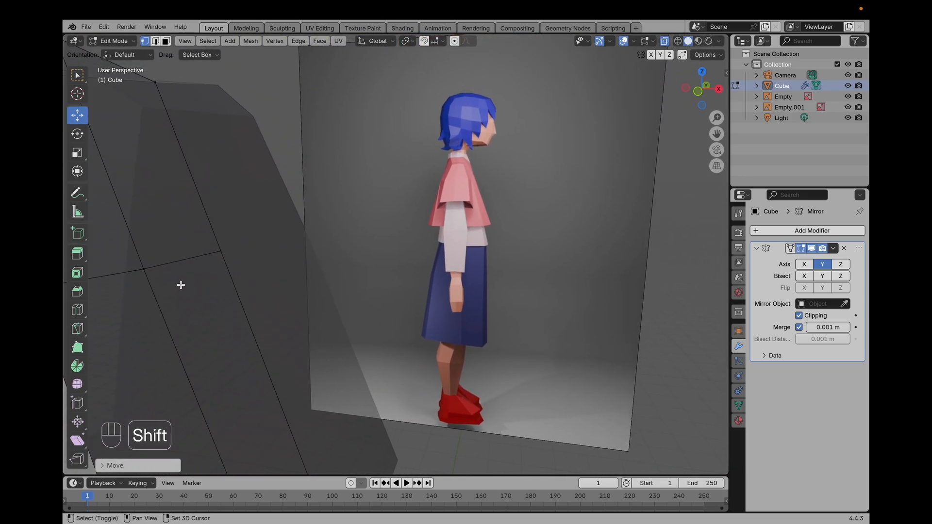
Extrude the two upper outer side faces of the torso outward over the reference shoulder to start the sleeve
{"action": "middle_click_drag", "start_coordinate": [473, 205], "coordinate": [583, 171], "text": "shift"}
{"action": "scroll", "coordinate": [581, 175], "scroll_direction": "down", "scroll_amount": 6}
{"action": "middle_click_drag", "start_coordinate": [493, 301], "coordinate": [437, 291]}
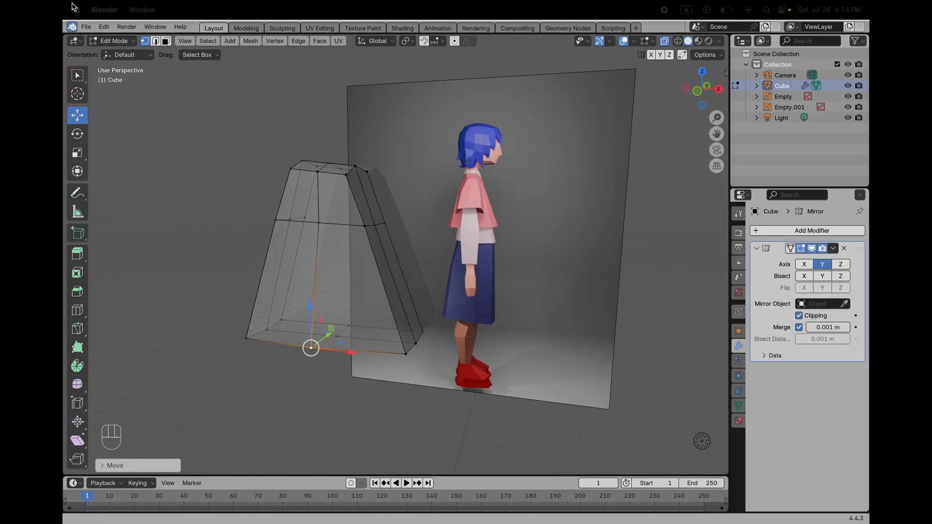
{"action": "left_click", "coordinate": [295, 191], "text": "shift"}
{"action": "left_click", "coordinate": [340, 208], "text": "shift"}
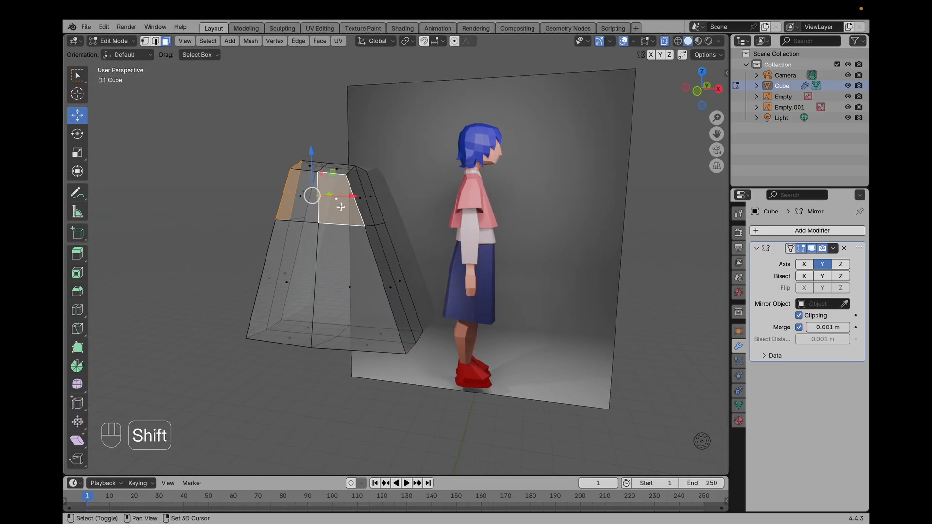
{"action": "left_click", "coordinate": [232, 215]}
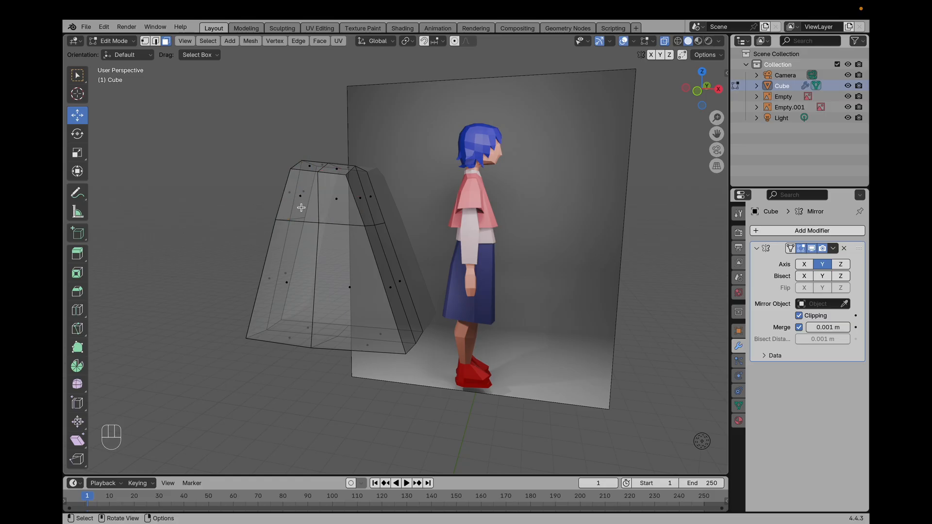
{"action": "key", "text": "alt+z"}
{"action": "left_click", "coordinate": [302, 204], "text": "shift"}
{"action": "middle_click_drag", "start_coordinate": [302, 203], "coordinate": [322, 229]}
{"action": "key", "text": "KP_3"}
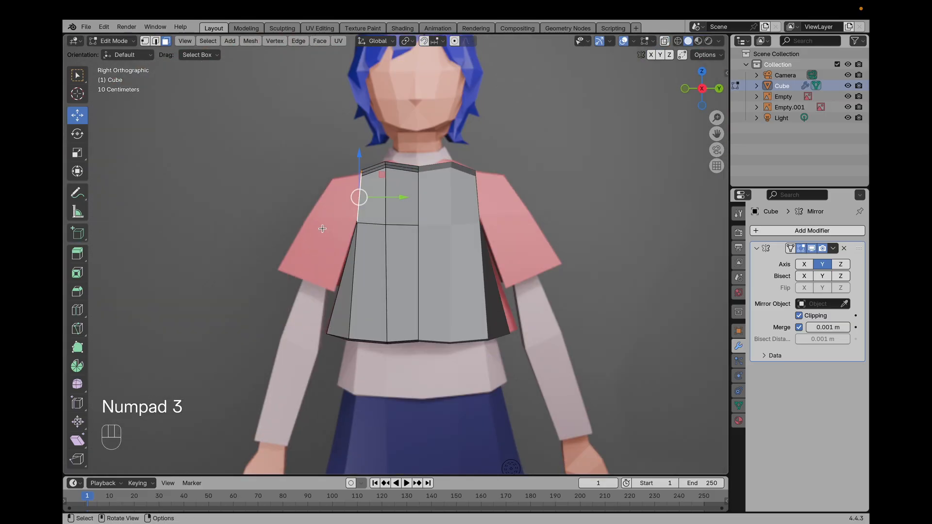
{"action": "key", "text": "e"}
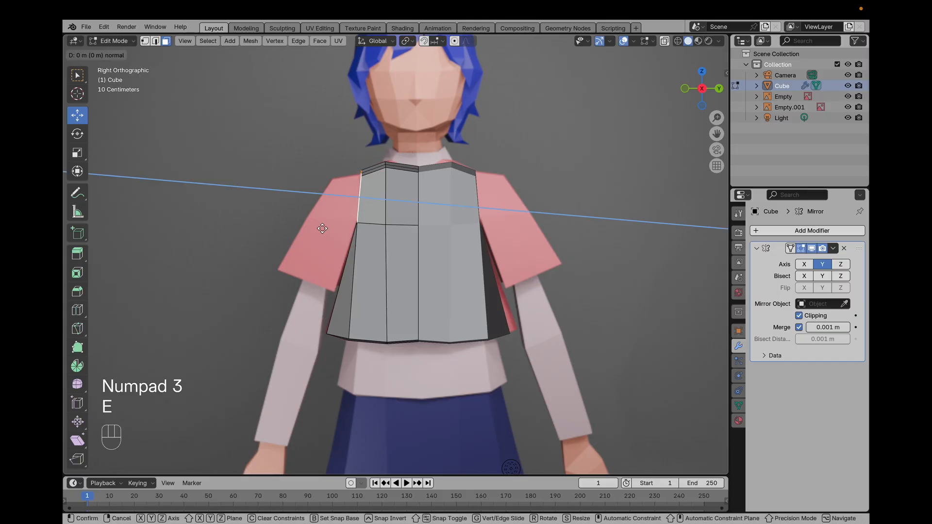
{"action": "left_click", "coordinate": [291, 234]}
Move the extrusion's top outer vertices down to the shoulder slope and its lower outer vertices out to the reference sleeve's outer edge
{"action": "scroll", "coordinate": [292, 234], "scroll_direction": "up", "scroll_amount": 5}
{"action": "key", "text": "1"}
{"action": "left_click", "coordinate": [353, 156]}
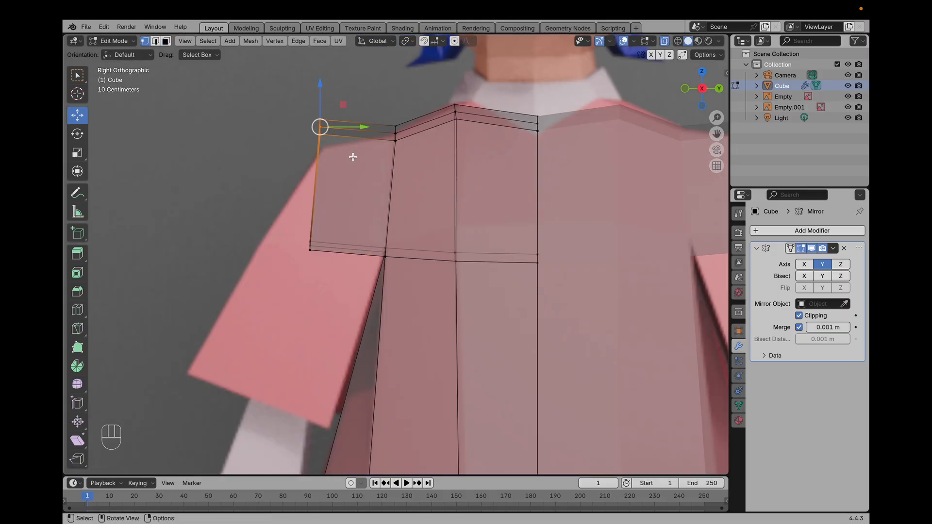
{"action": "key", "text": "g"}
{"action": "left_click", "coordinate": [357, 180]}
{"action": "left_click", "coordinate": [310, 250]}
{"action": "key", "text": "g"}
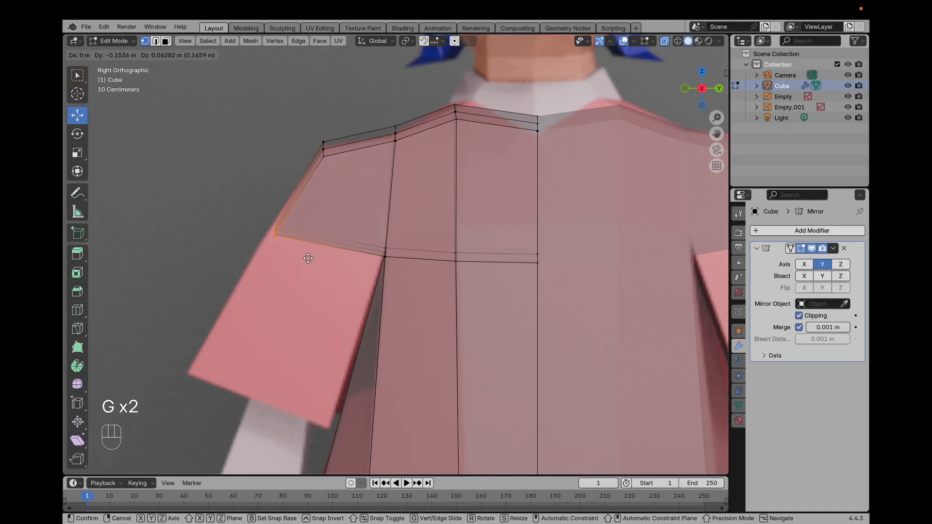
{"action": "left_click", "coordinate": [308, 259]}
Inset the two underside faces of the sleeve extrusion together by about 0.09 m
{"action": "scroll", "coordinate": [397, 275], "scroll_direction": "down", "scroll_amount": 5}
{"action": "mouse_move", "coordinate": [397, 275]}
{"action": "middle_mouse_down"}
{"action": "mouse_move", "coordinate": [464, 267]}
{"action": "mouse_move", "coordinate": [424, 283]}
{"action": "mouse_move", "coordinate": [405, 271]}
{"action": "middle_mouse_up"}
{"action": "middle_click_drag", "start_coordinate": [472, 243], "coordinate": [461, 223]}
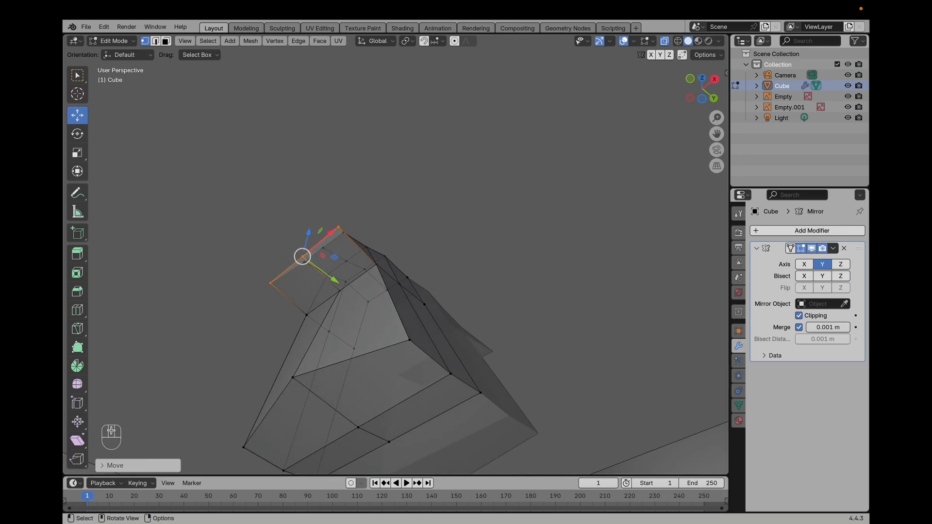
{"action": "middle_click_drag", "start_coordinate": [197, 364], "coordinate": [334, 351], "text": "shift"}
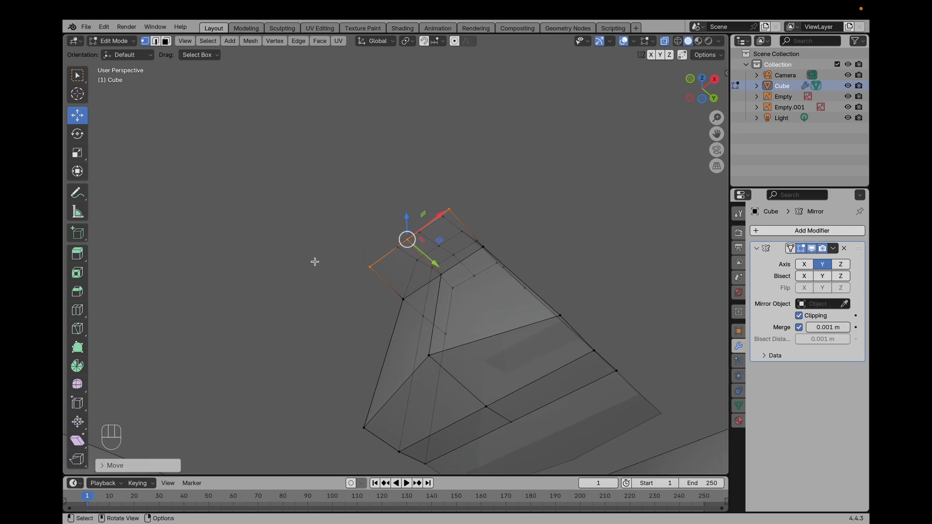
{"action": "key", "text": "3"}
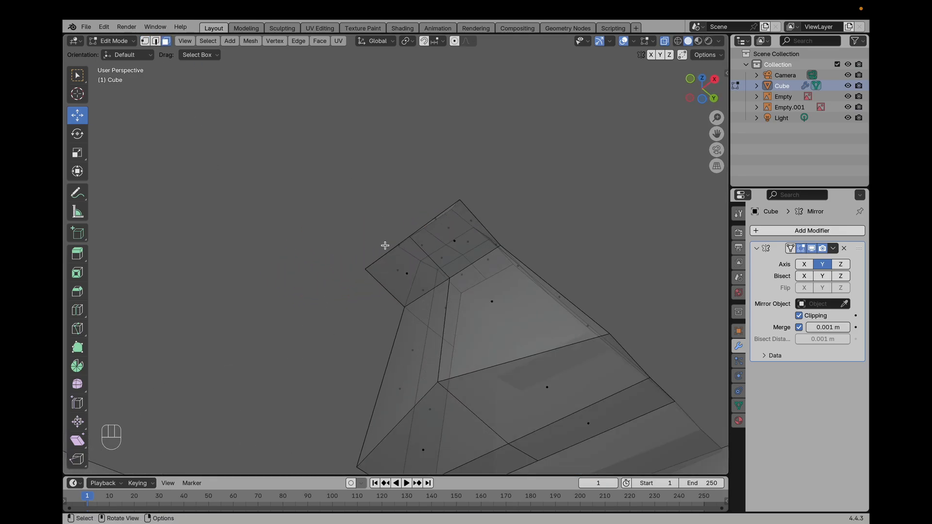
{"action": "key", "text": "alt+z"}
{"action": "left_click", "coordinate": [462, 239], "text": "shift"}
{"action": "left_click", "coordinate": [408, 272], "text": "shift"}
{"action": "middle_click_drag", "start_coordinate": [408, 272], "coordinate": [524, 277]}
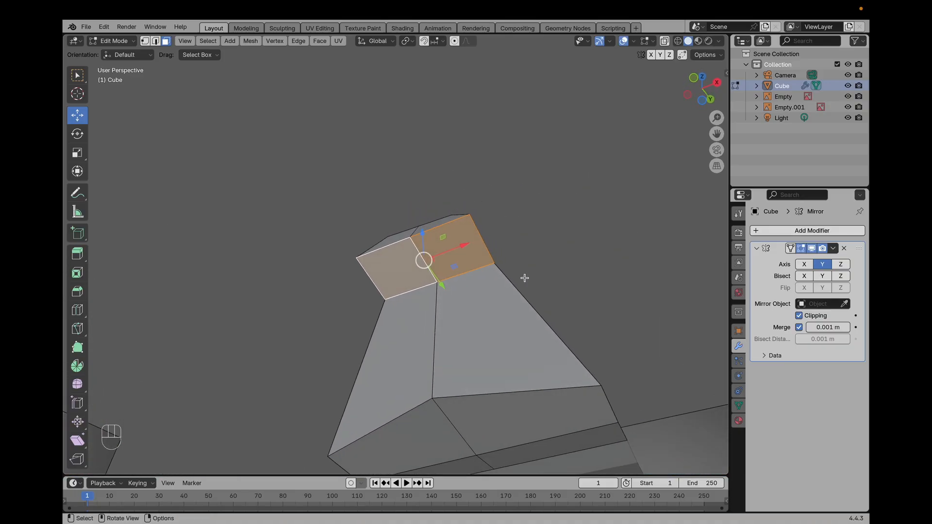
{"action": "key", "text": "i"}
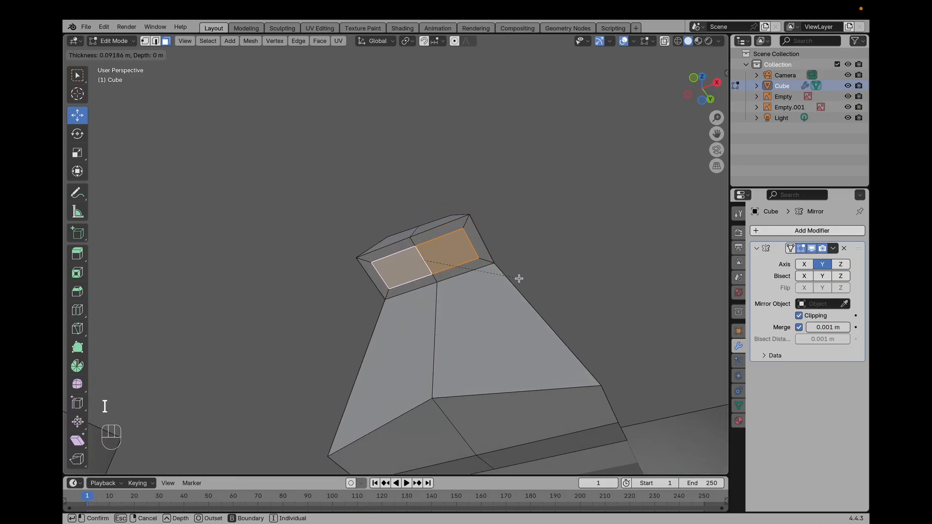
{"action": "left_click", "coordinate": [518, 278]}
Narrow the two inset sleeve faces along the global X axis
{"action": "middle_click_drag", "start_coordinate": [518, 276], "coordinate": [434, 307]}
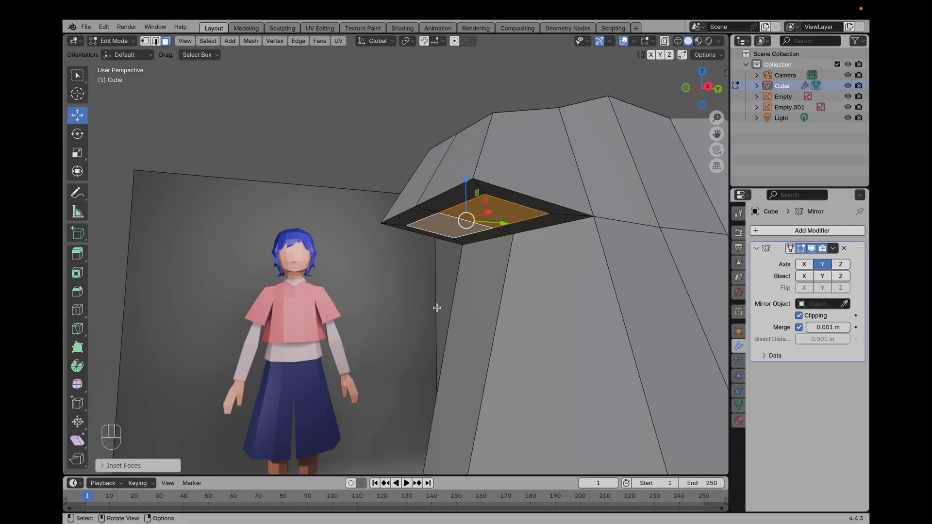
{"action": "middle_click_drag", "start_coordinate": [450, 321], "coordinate": [545, 254]}
{"action": "key", "text": "s"}
{"action": "key", "text": "x"}
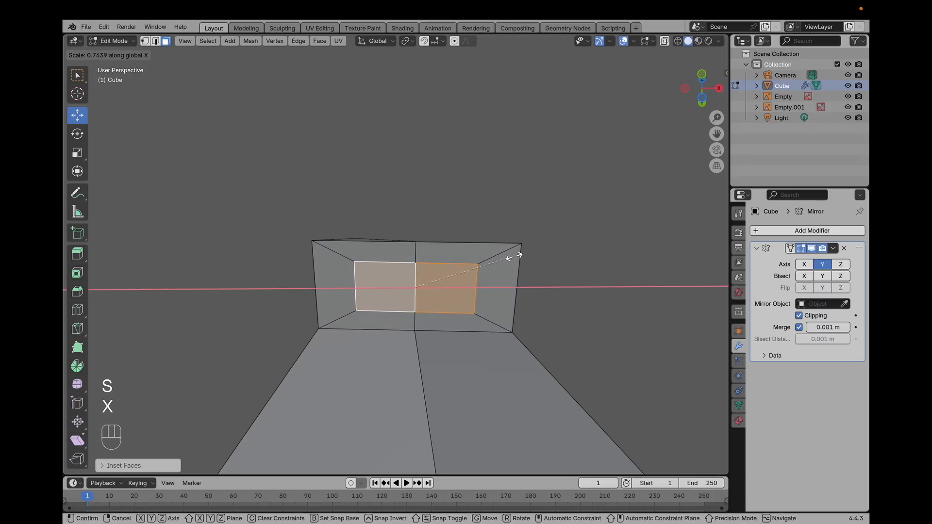
{"action": "left_click", "coordinate": [478, 256]}
Select all underside faces of the sleeve, including the inset pair and the ring around it, and align to the right view
{"action": "middle_click_drag", "start_coordinate": [493, 293], "coordinate": [381, 357]}
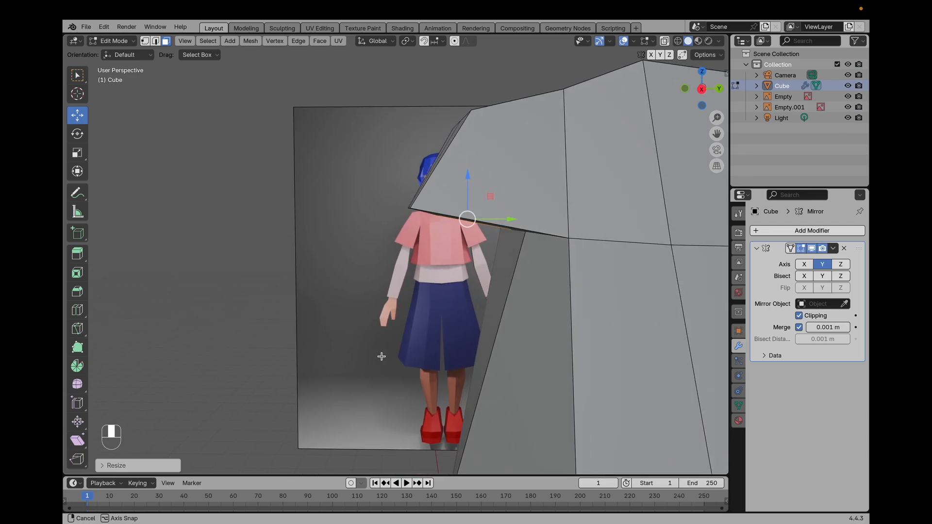
{"action": "key", "text": "KP_1"}
{"action": "key", "text": "KP_1"}
{"action": "key", "text": "KP_3"}
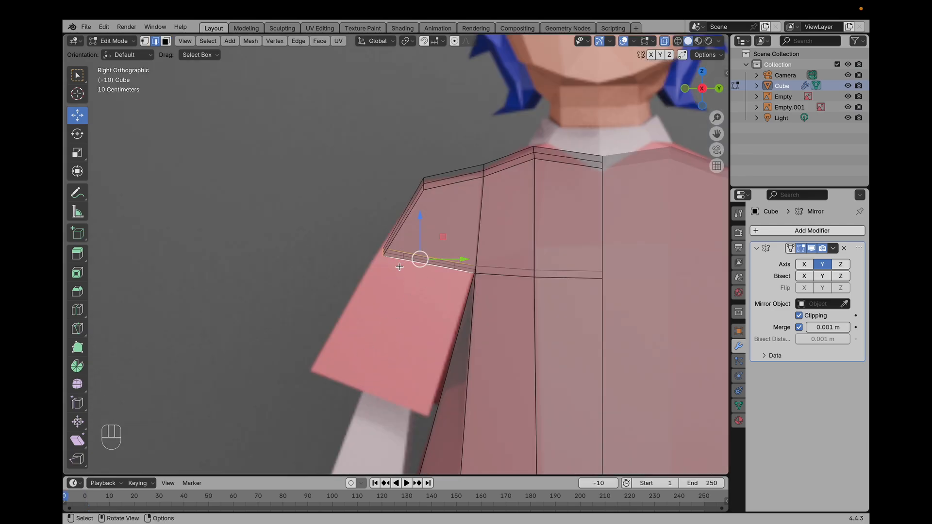
{"action": "left_click", "coordinate": [167, 42]}
{"action": "middle_click_drag", "start_coordinate": [277, 156], "coordinate": [419, 269]}
{"action": "key", "text": "alt+z"}
{"action": "left_click_drag", "start_coordinate": [280, 287], "coordinate": [405, 324]}
{"action": "left_click", "coordinate": [370, 263], "text": "shift"}
{"action": "left_click", "coordinate": [347, 338], "text": "shift"}
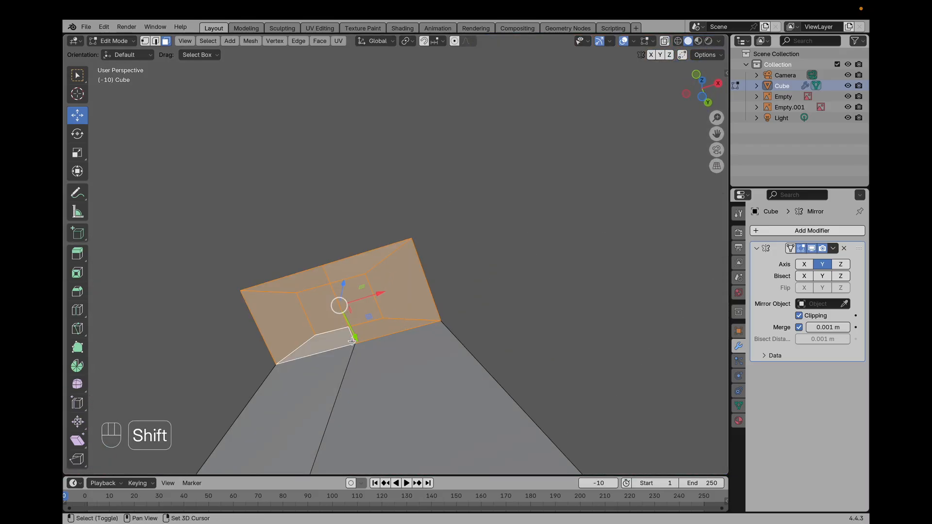
{"action": "key", "text": "KP_3"}
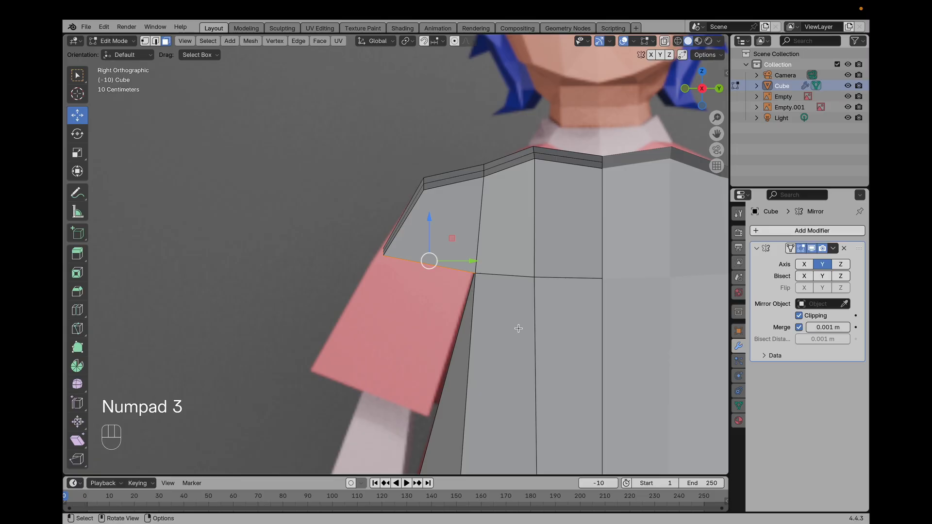
{"action": "key", "text": "g"}
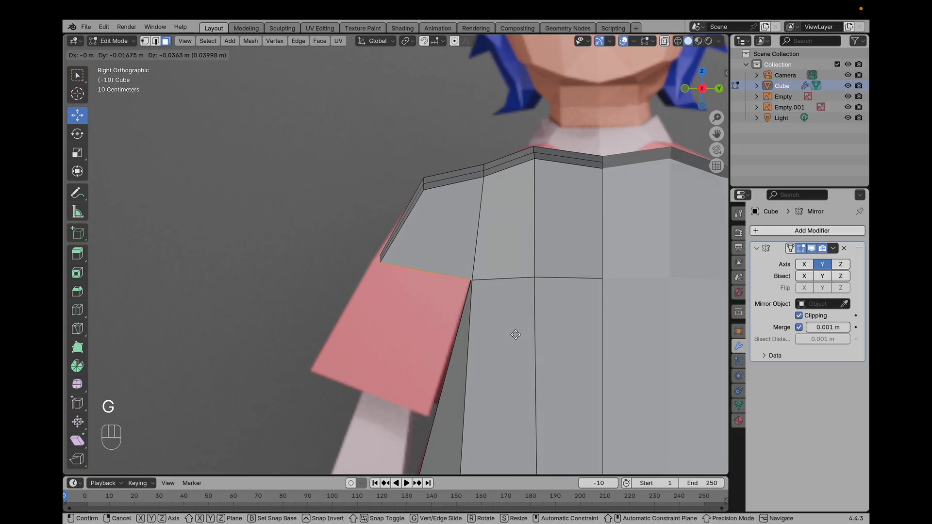
{"action": "left_click", "coordinate": [516, 335]}
{"action": "key", "text": "super+z"}
Extrude the sleeve's underside faces down about 0.65 m, and move, rotate and scale them to match the reference sleeve's hem
{"action": "key", "text": "e"}
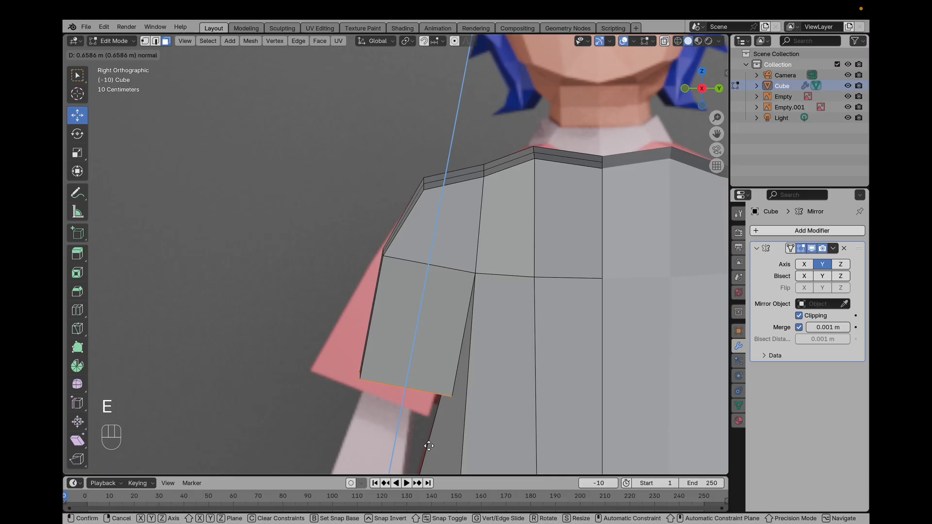
{"action": "left_click", "coordinate": [427, 444]}
{"action": "key", "text": "g"}
{"action": "left_click", "coordinate": [383, 438]}
{"action": "key", "text": "r"}
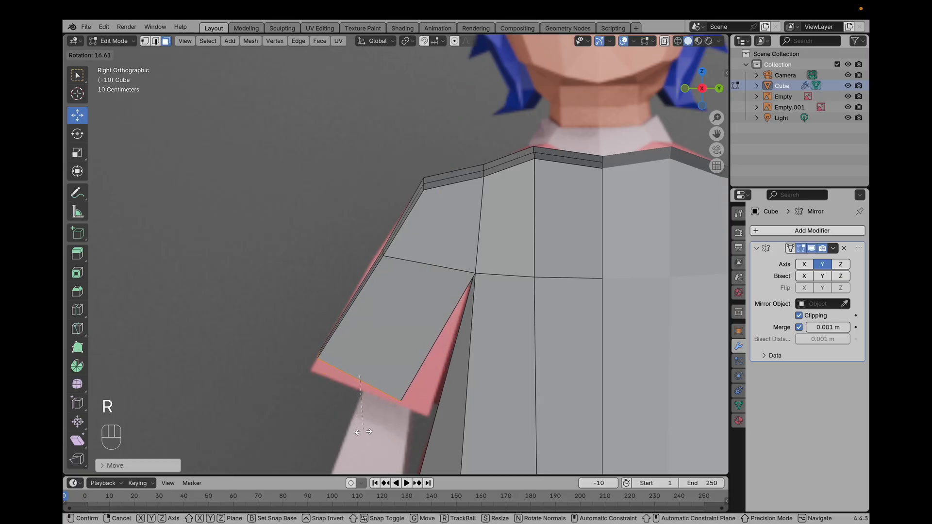
{"action": "key", "text": "g"}
{"action": "key", "text": "s"}
{"action": "key", "text": "g"}
{"action": "left_click", "coordinate": [394, 437]}
Shift the two inner faces of the sleeve opening toward the body and scale them down to fit the reference arm
{"action": "middle_click_drag", "start_coordinate": [394, 437], "coordinate": [448, 326]}
{"action": "left_click", "coordinate": [310, 335]}
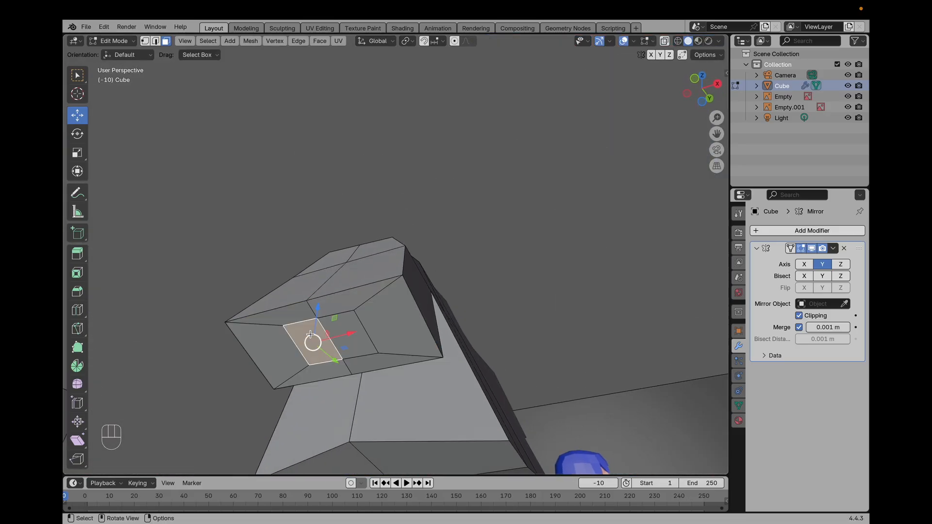
{"action": "left_click", "coordinate": [358, 332], "text": "shift"}
{"action": "middle_click_drag", "start_coordinate": [358, 332], "coordinate": [468, 287]}
{"action": "key", "text": "KP_1"}
{"action": "key", "text": "KP_3"}
{"action": "key", "text": "KP_1"}
{"action": "key", "text": "KP_3"}
{"action": "key", "text": "alt+z"}
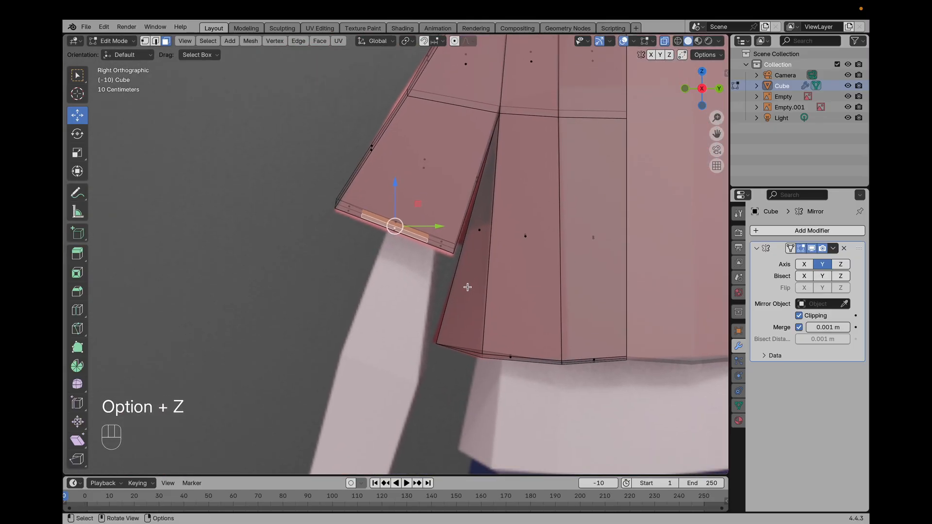
{"action": "key", "text": "super+z"}
{"action": "key", "text": "g"}
{"action": "left_click", "coordinate": [487, 269]}
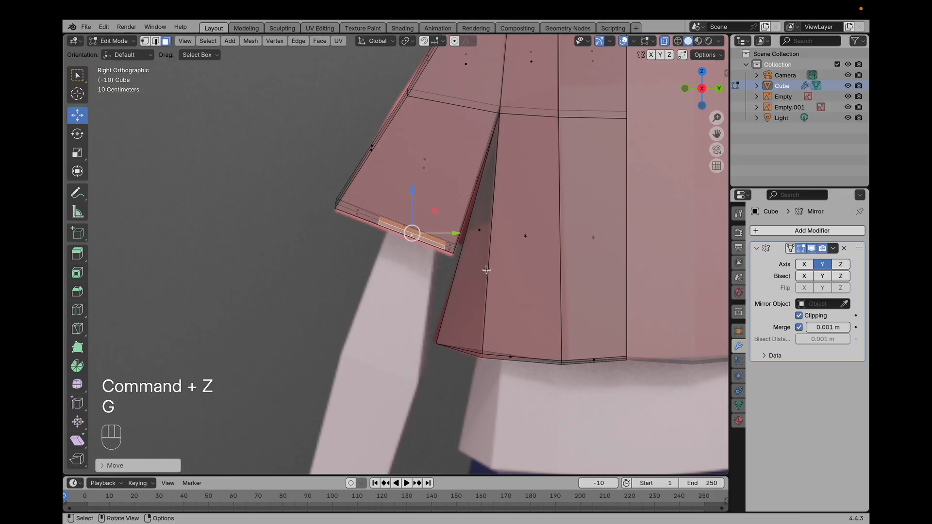
{"action": "key", "text": "s"}
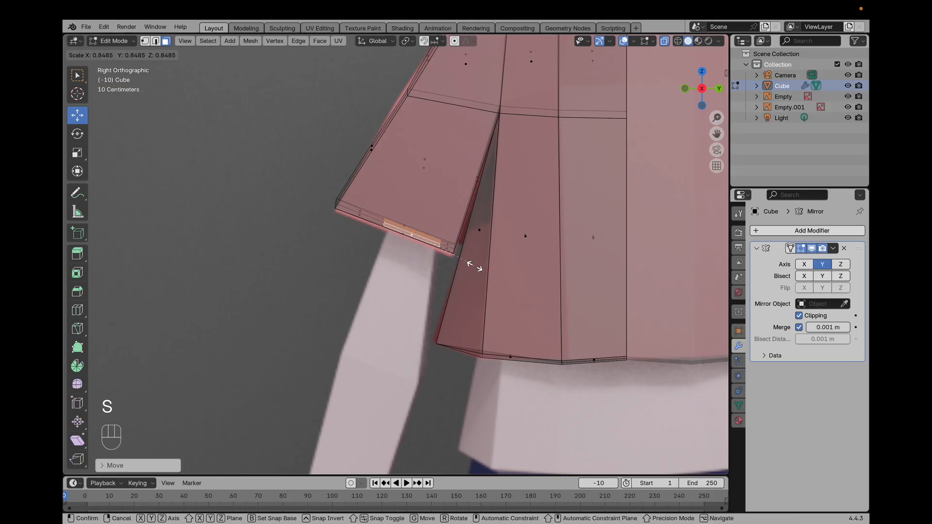
{"action": "left_click", "coordinate": [469, 265]}
Extrude the inner faces down about 0.6 m for the upper arm, and position and enlarge the end to match the reference elbow
{"action": "middle_click_drag", "start_coordinate": [468, 264], "coordinate": [485, 238], "text": "shift"}
{"action": "key", "text": "e"}
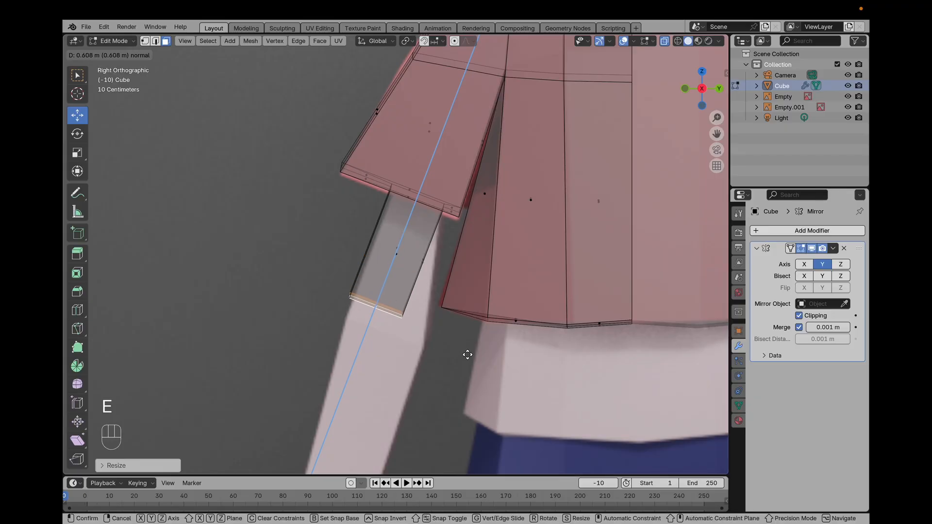
{"action": "key", "text": "g"}
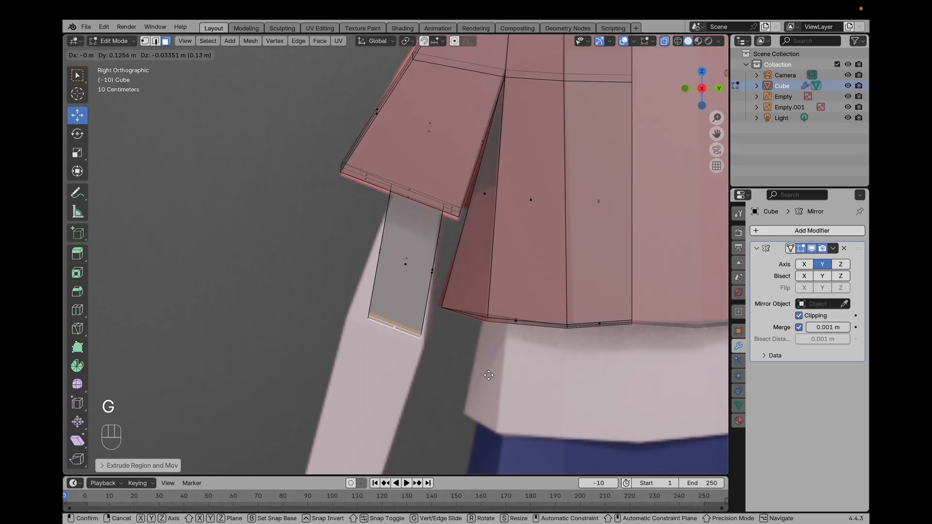
{"action": "left_click", "coordinate": [483, 373]}
{"action": "key", "text": "s"}
{"action": "left_click", "coordinate": [494, 374]}
Extrude the elbow faces down to the long sleeve's cuff, and move and rotate the end to match the reference
{"action": "middle_click_drag", "start_coordinate": [493, 373], "coordinate": [499, 236], "text": "shift"}
{"action": "key", "text": "e"}
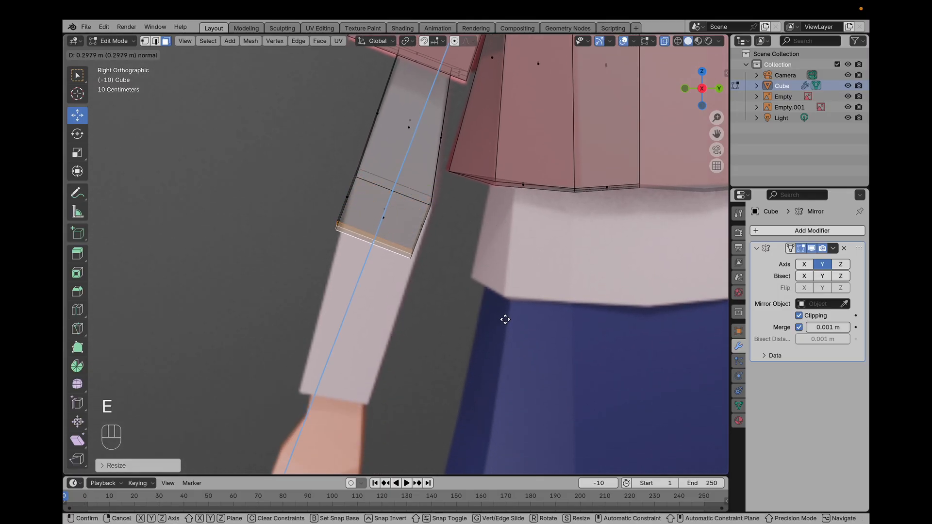
{"action": "left_click", "coordinate": [491, 475]}
{"action": "key", "text": "g"}
{"action": "left_click", "coordinate": [506, 470]}
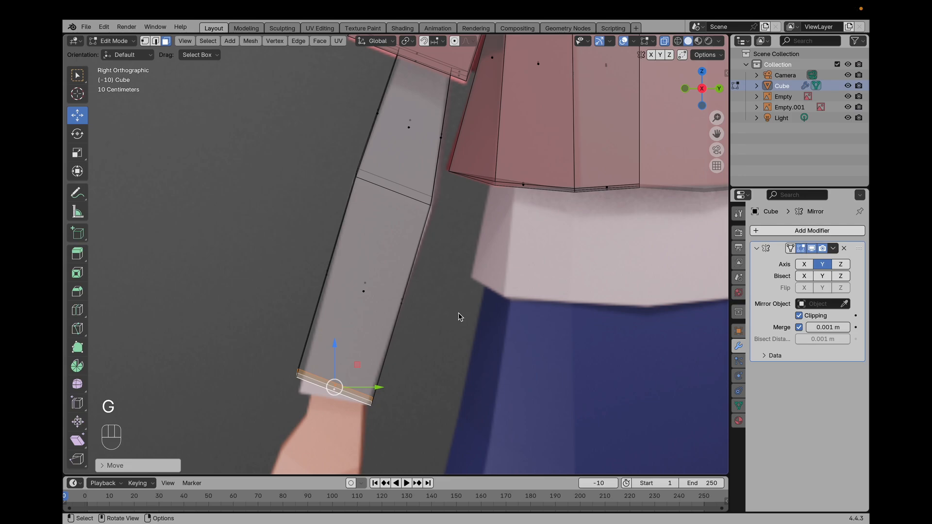
{"action": "key", "text": "r"}
{"action": "left_click", "coordinate": [452, 279]}
{"action": "key", "text": "g"}
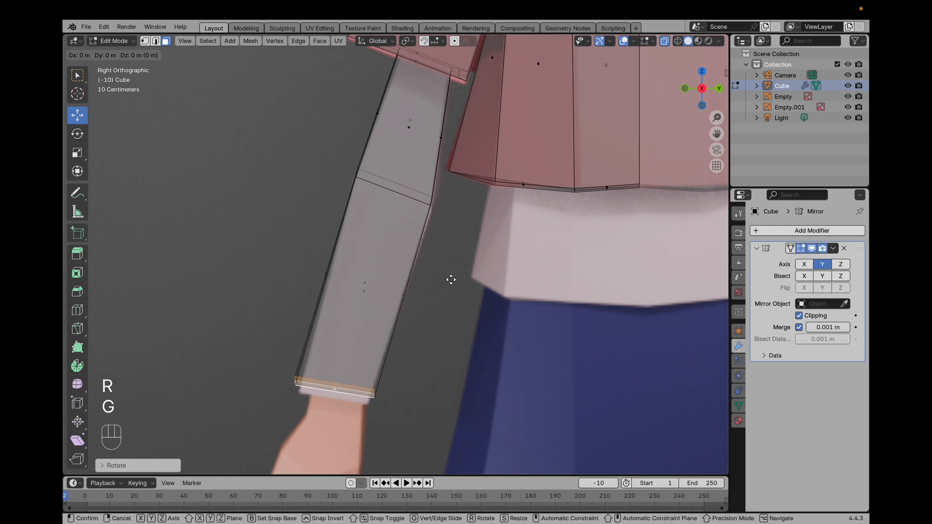
{"action": "left_click", "coordinate": [454, 284]}
Inset the two end faces of the long sleeve by about 0.1 m for the wrist
{"action": "scroll", "coordinate": [453, 286], "scroll_direction": "down", "scroll_amount": 4}
{"action": "mouse_move", "coordinate": [453, 286]}
{"action": "middle_mouse_down"}
{"action": "mouse_move", "coordinate": [577, 319]}
{"action": "mouse_move", "coordinate": [462, 282]}
{"action": "middle_mouse_up"}
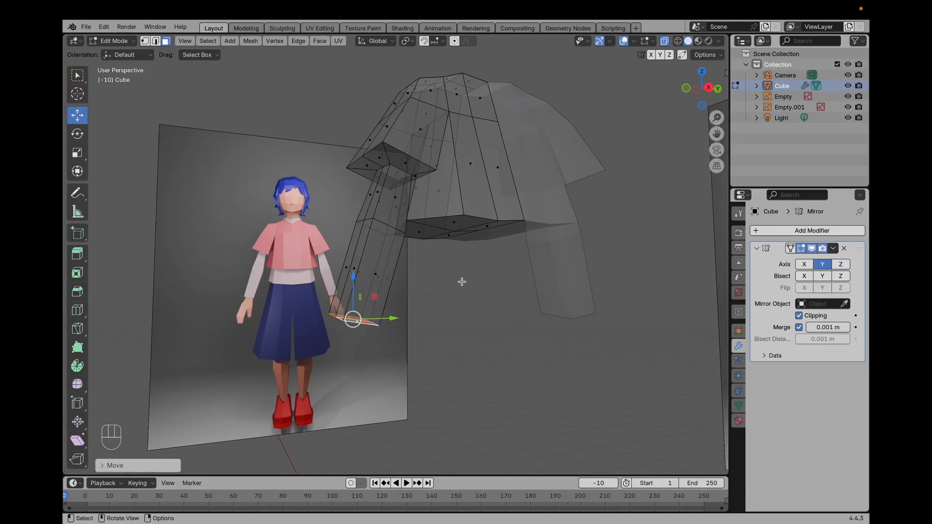
{"action": "key", "text": "KP_3"}
{"action": "middle_click_drag", "start_coordinate": [401, 301], "coordinate": [564, 198], "text": "shift"}
{"action": "middle_click_drag", "start_coordinate": [480, 252], "coordinate": [629, 237], "text": "shift"}
{"action": "key", "text": "i"}
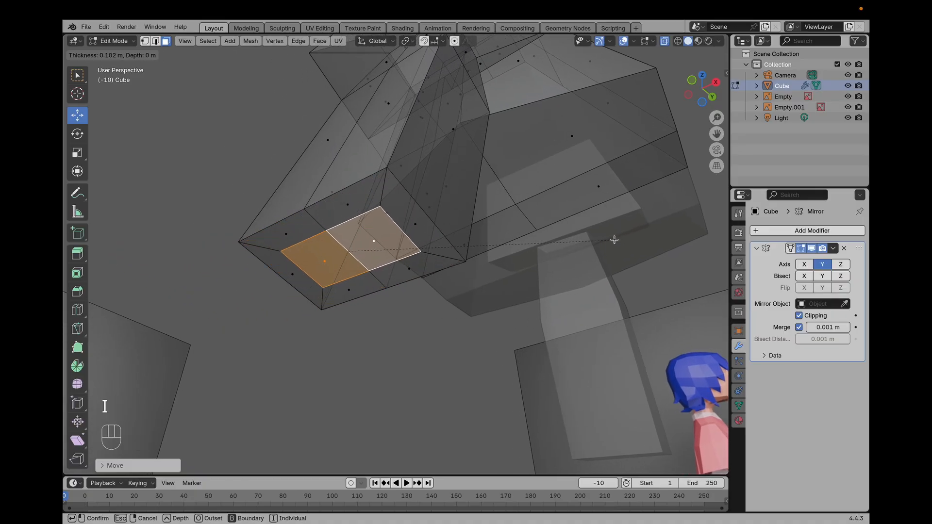
{"action": "left_click", "coordinate": [614, 239]}
Examine the inset cuff faces from several angles and compare them with the reference wrist in the right orthographic view
{"action": "middle_click_drag", "start_coordinate": [614, 239], "coordinate": [548, 286]}
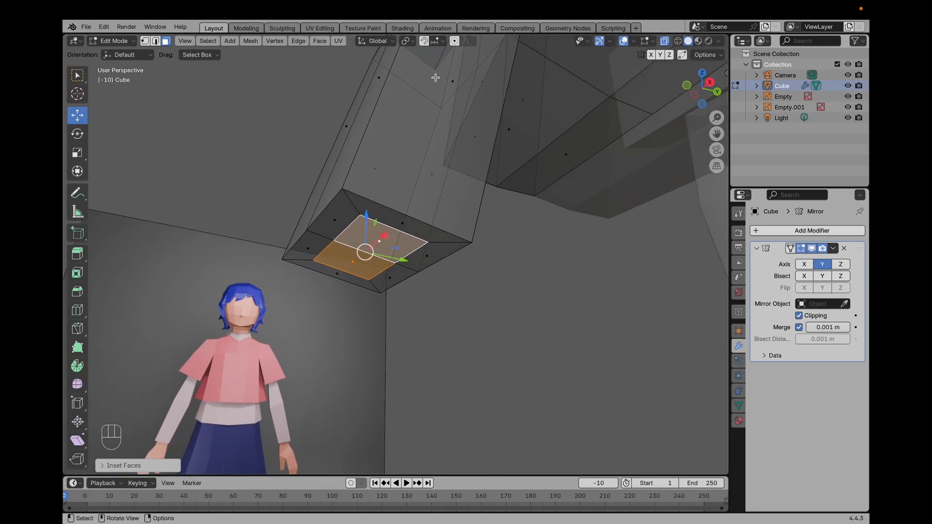
{"action": "middle_click_drag", "start_coordinate": [448, 121], "coordinate": [432, 209]}
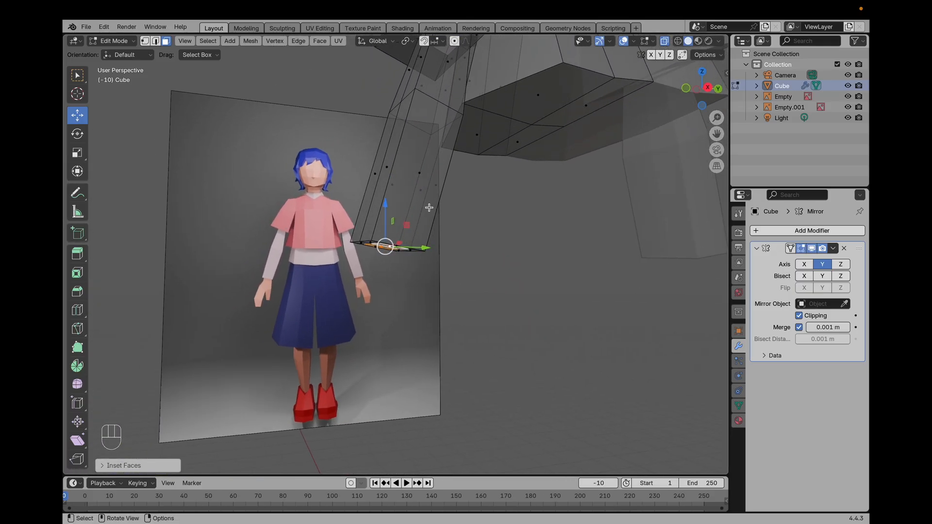
{"action": "middle_click_drag", "start_coordinate": [434, 137], "coordinate": [392, 249]}
{"action": "key", "text": "KP_1"}
{"action": "key", "text": "KP_3"}
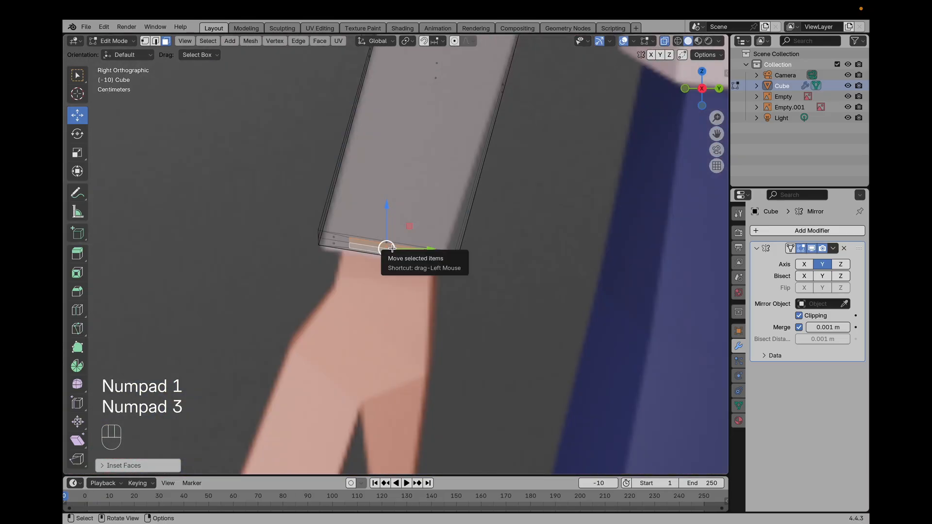
{"action": "middle_click_drag", "start_coordinate": [433, 289], "coordinate": [474, 266], "text": "shift"}
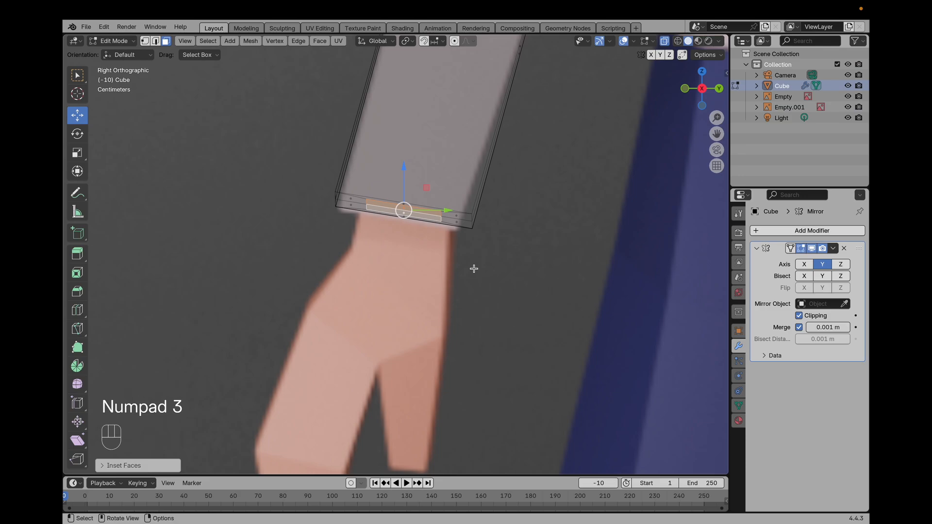
{"action": "key", "text": "e"}
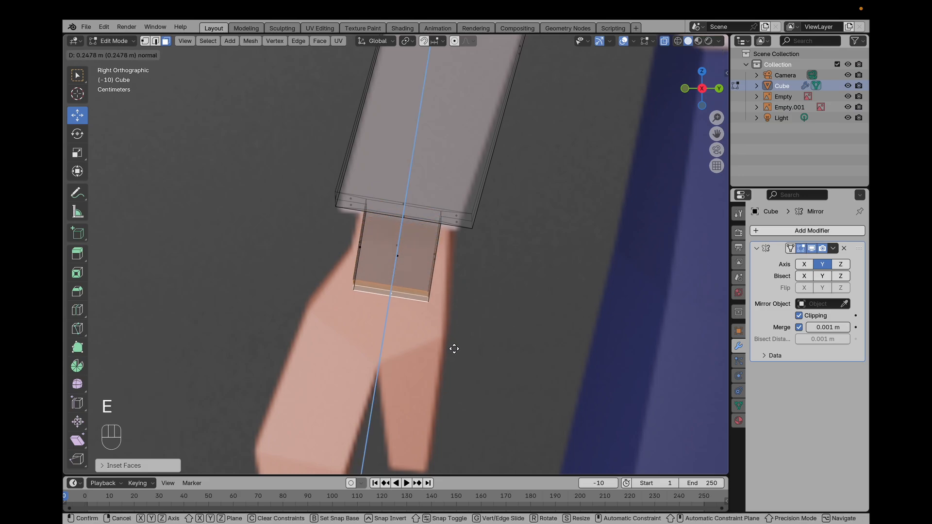
{"action": "left_click", "coordinate": [454, 349]}
{"action": "key", "text": "super+z"}
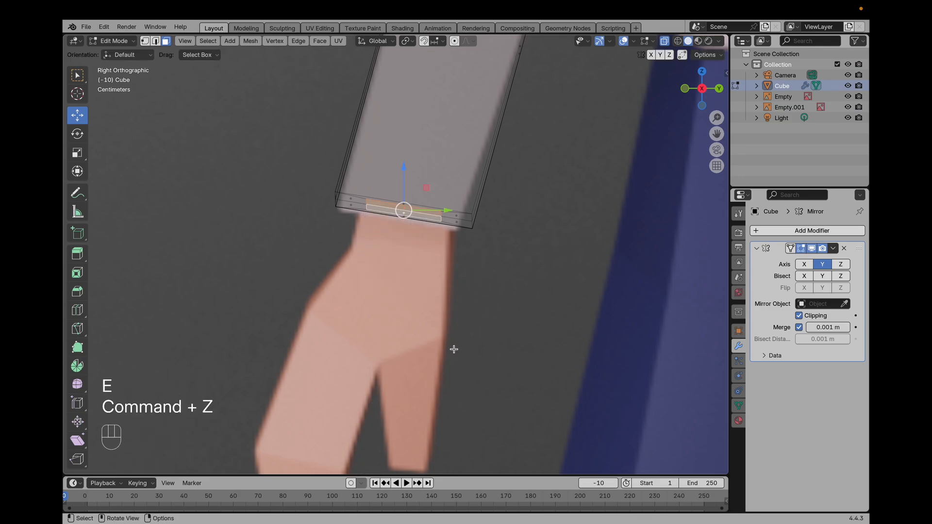
Scale the inset cuff faces up slightly along the Y axis to match the reference wrist's width
{"action": "key", "text": "s"}
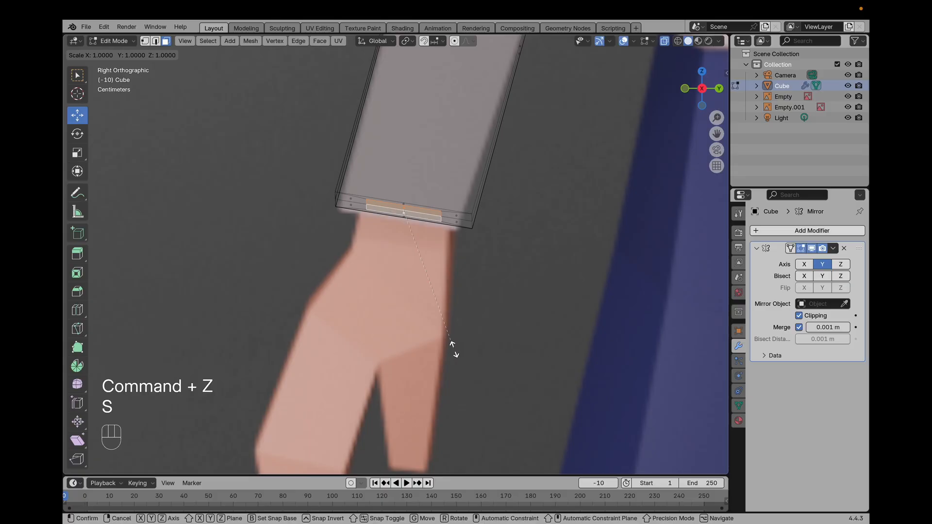
{"action": "key", "text": "y"}
{"action": "left_click", "coordinate": [497, 351]}
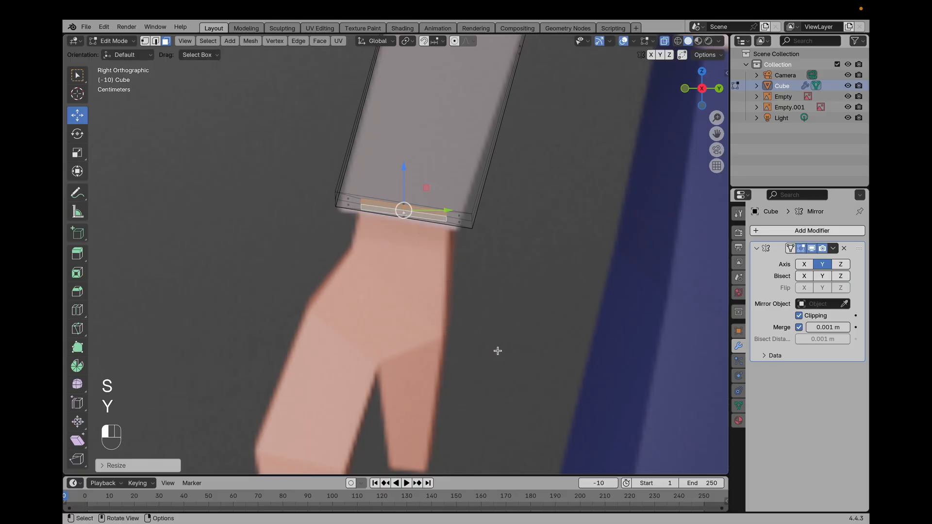
Extrude the inset cuff faces a short way out of the sleeve to form the wrist down to the start of the palm
{"action": "key", "text": "e"}
{"action": "left_click", "coordinate": [496, 359]}
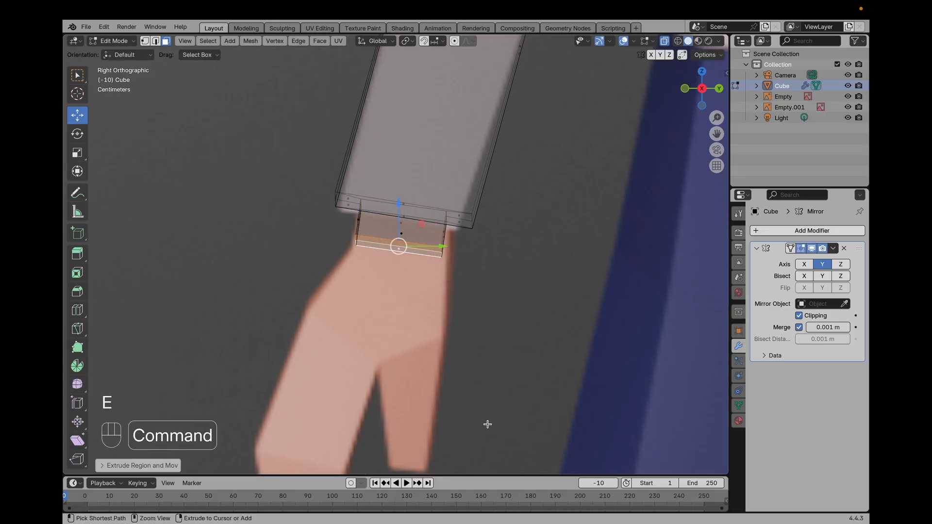
{"action": "key", "text": "super+z"}
{"action": "key", "text": "e"}
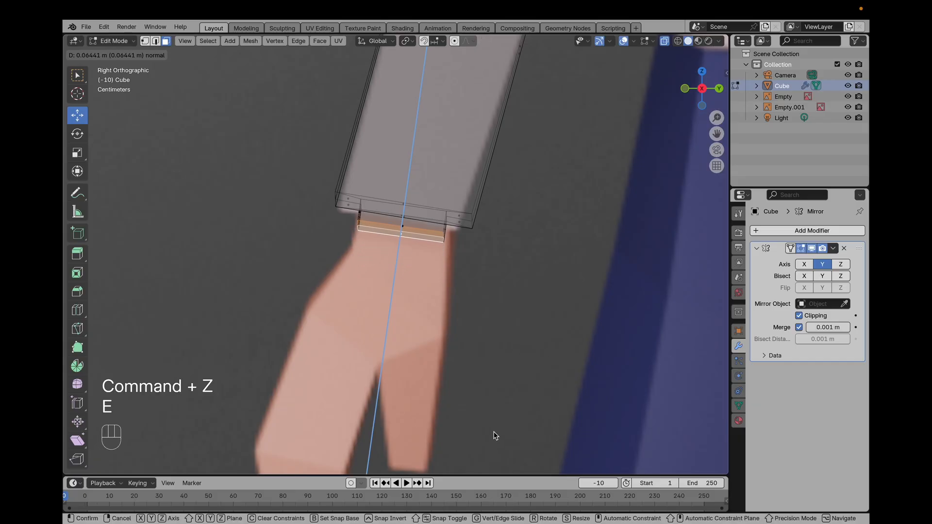
{"action": "key", "text": "super+z"}
{"action": "key", "text": "super+z"}
{"action": "scroll", "coordinate": [476, 318], "scroll_direction": "down", "scroll_amount": 3}
{"action": "mouse_move", "coordinate": [445, 233]}
{"action": "middle_mouse_down", "text": "shift"}
{"action": "mouse_move", "coordinate": [440, 317]}
{"action": "mouse_move", "coordinate": [440, 231]}
{"action": "middle_mouse_up", "text": "shift"}
{"action": "scroll", "coordinate": [439, 317], "scroll_direction": "up", "scroll_amount": 3}
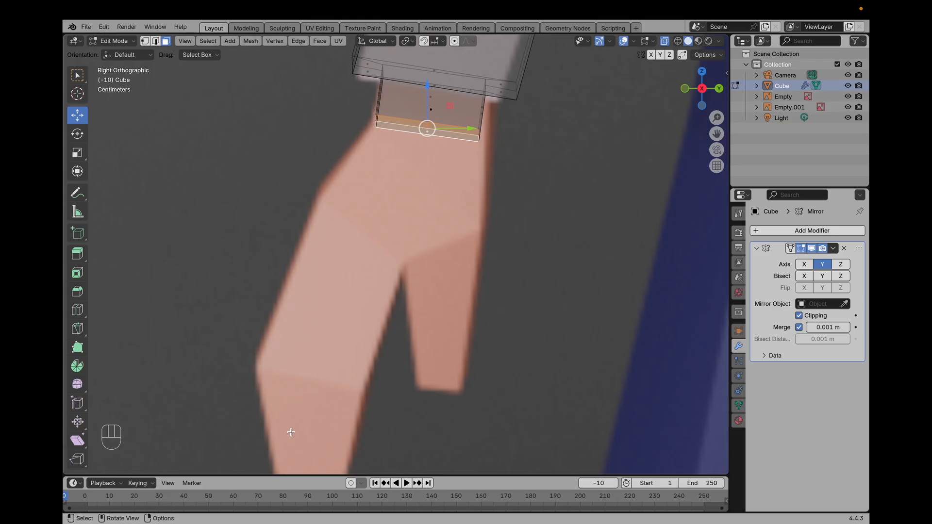
{"action": "scroll", "coordinate": [466, 323], "scroll_direction": "down", "scroll_amount": 2}
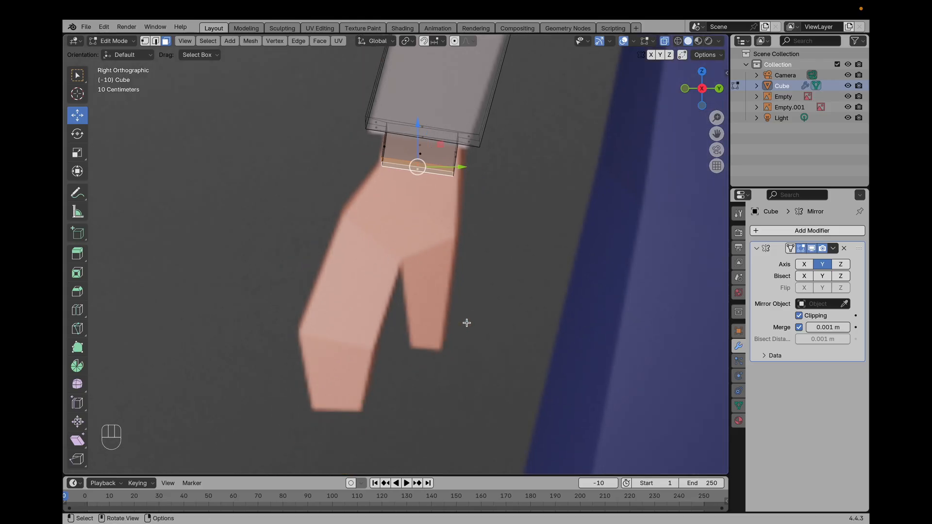
Extrude the wrist's end faces down about 0.26 m for the palm, and shift and rotate the end outward along the reference hand
{"action": "key", "text": "e"}
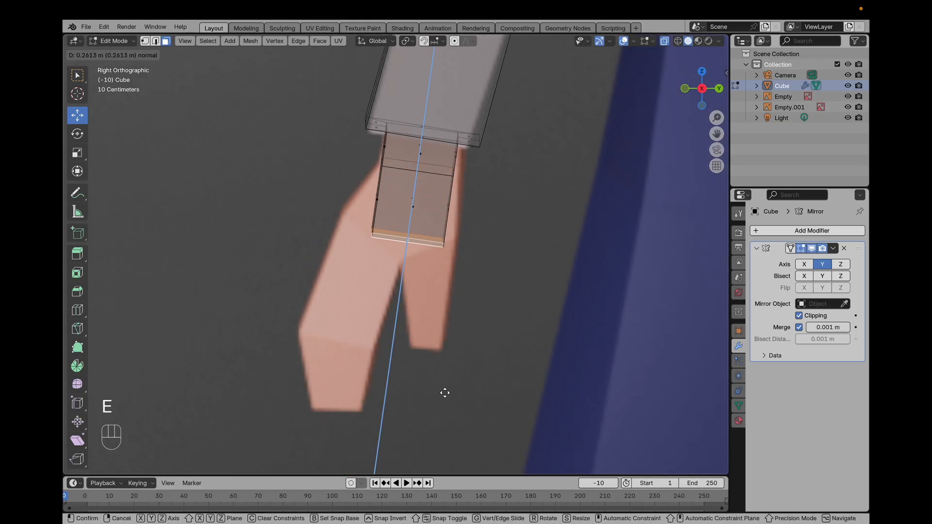
{"action": "left_click", "coordinate": [444, 395]}
{"action": "key", "text": "super+z"}
{"action": "key", "text": "super+z"}
{"action": "key", "text": "g"}
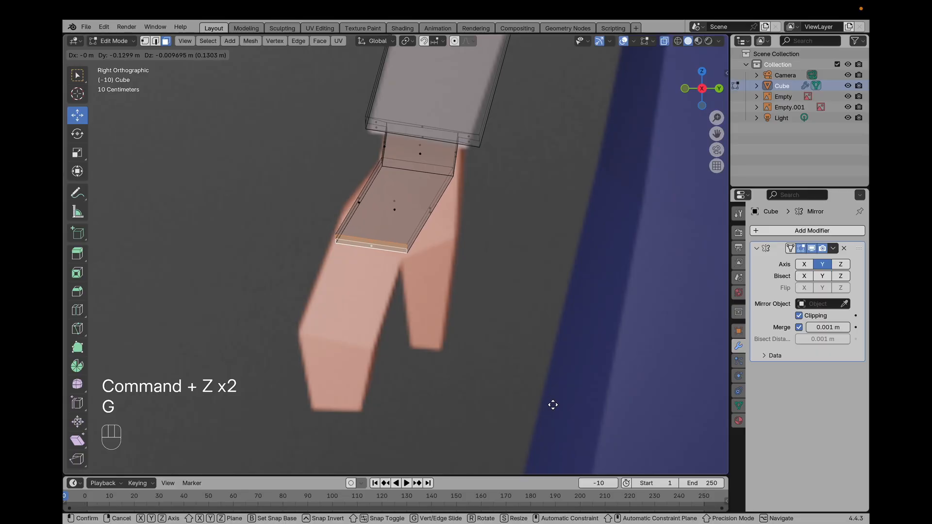
{"action": "left_click", "coordinate": [553, 405]}
{"action": "key", "text": "r"}
{"action": "key", "text": "g"}
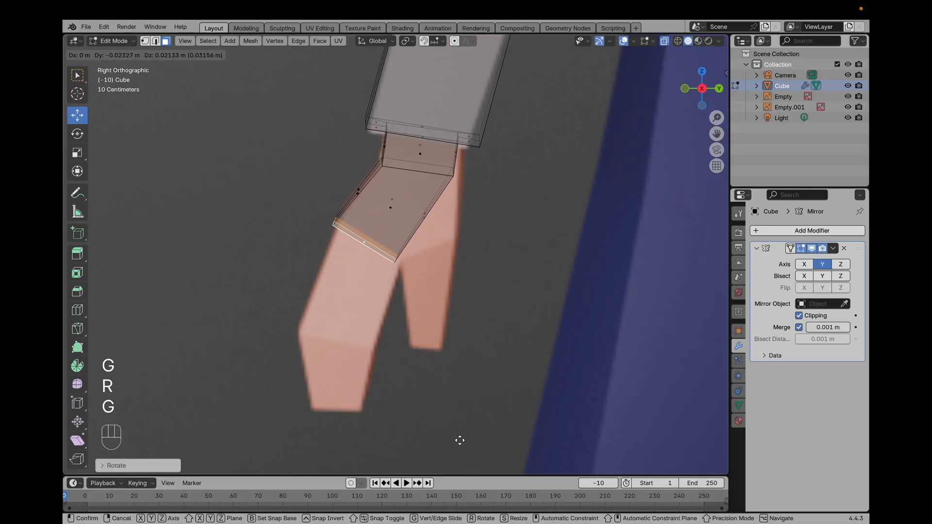
{"action": "left_click", "coordinate": [461, 441]}
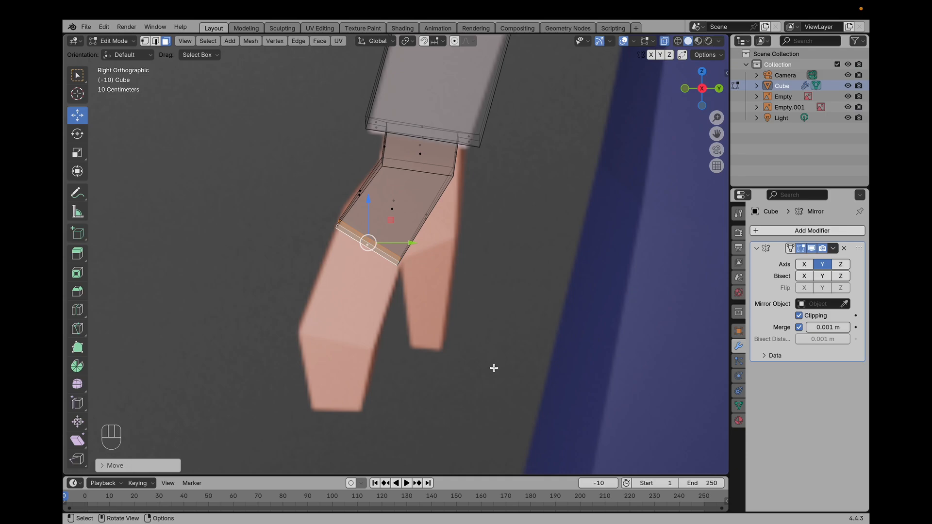
Refine the position and tilt of the palm's end faces to line up with the base of the reference fingers
{"action": "key", "text": "g"}
{"action": "left_click", "coordinate": [498, 355]}
{"action": "key", "text": "r"}
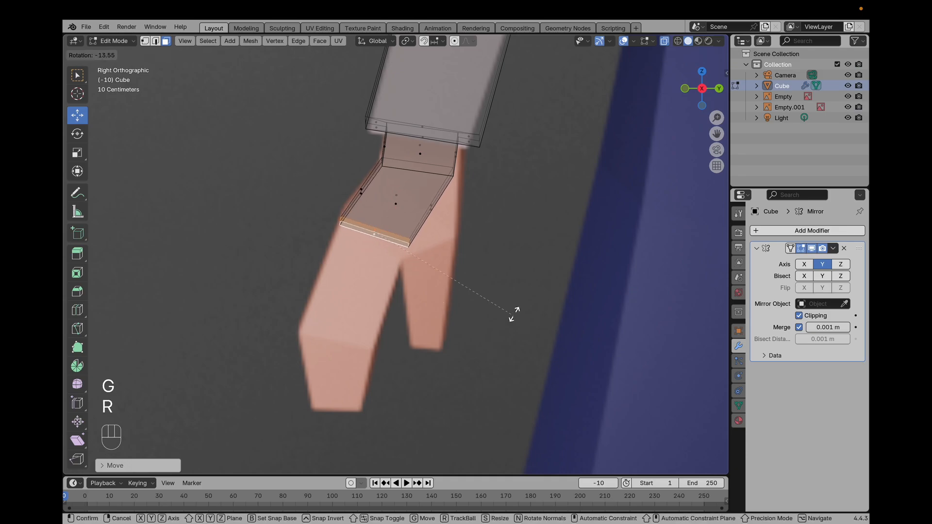
{"action": "left_click", "coordinate": [500, 261]}
{"action": "key", "text": "e"}
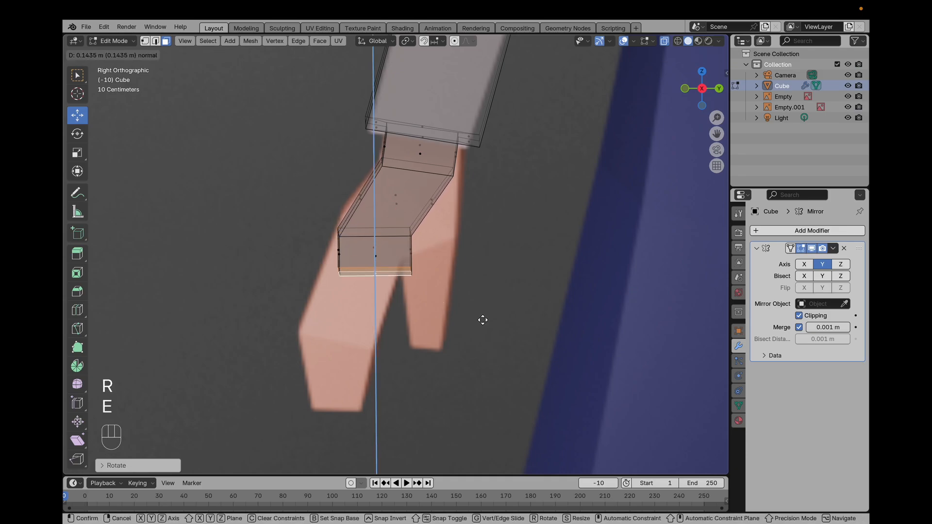
{"action": "key", "text": "super+z"}
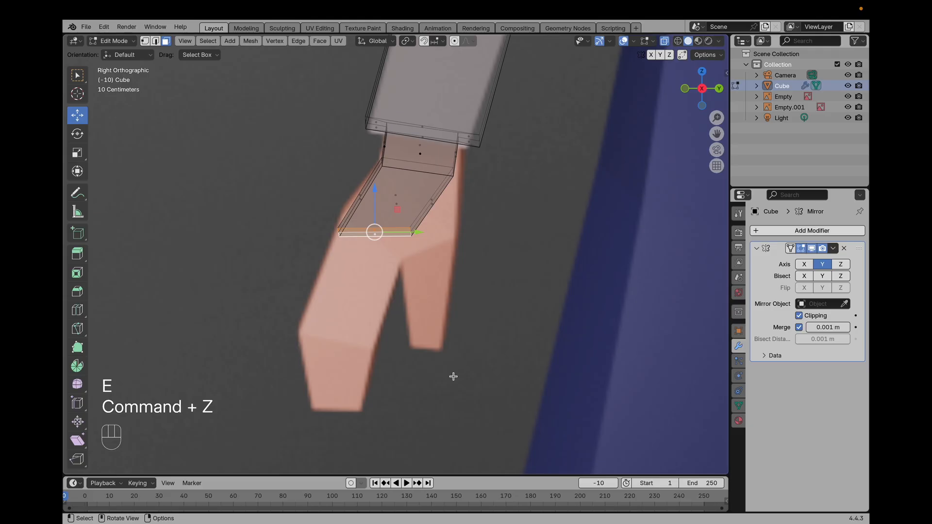
{"action": "key", "text": "r"}
{"action": "left_click", "coordinate": [423, 419]}
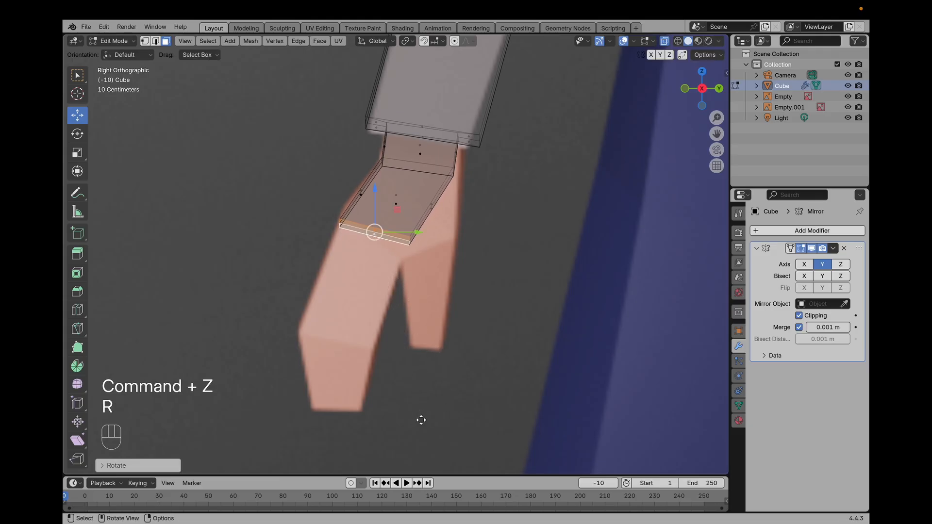
Extrude the palm's end faces about 0.40 m for the fingers, and move and rotate the end to match the reference finger joint
{"action": "key", "text": "e"}
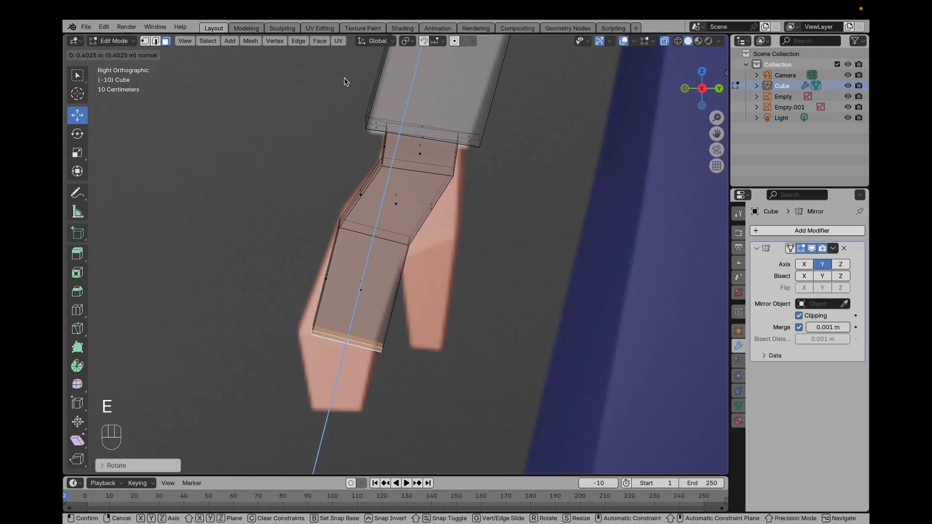
{"action": "left_click", "coordinate": [344, 78]}
{"action": "key", "text": "g"}
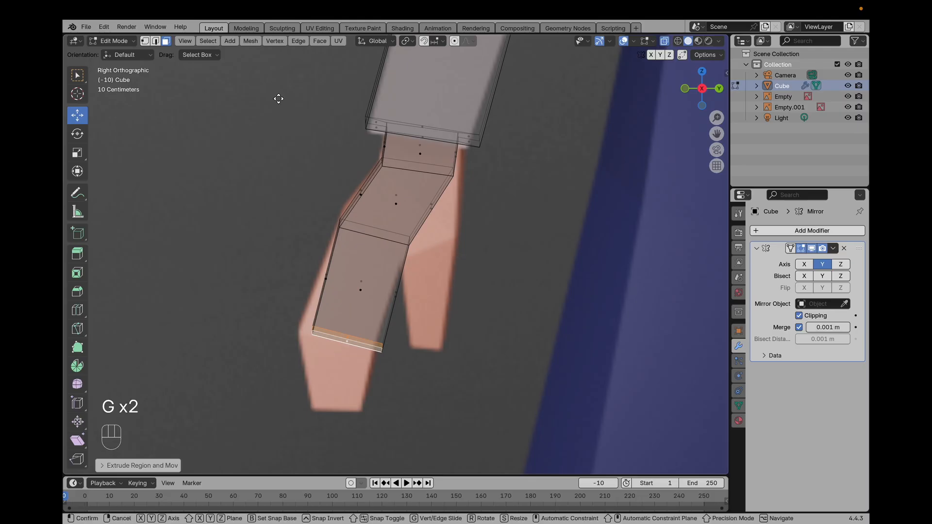
{"action": "left_click", "coordinate": [283, 107]}
{"action": "key", "text": "r"}
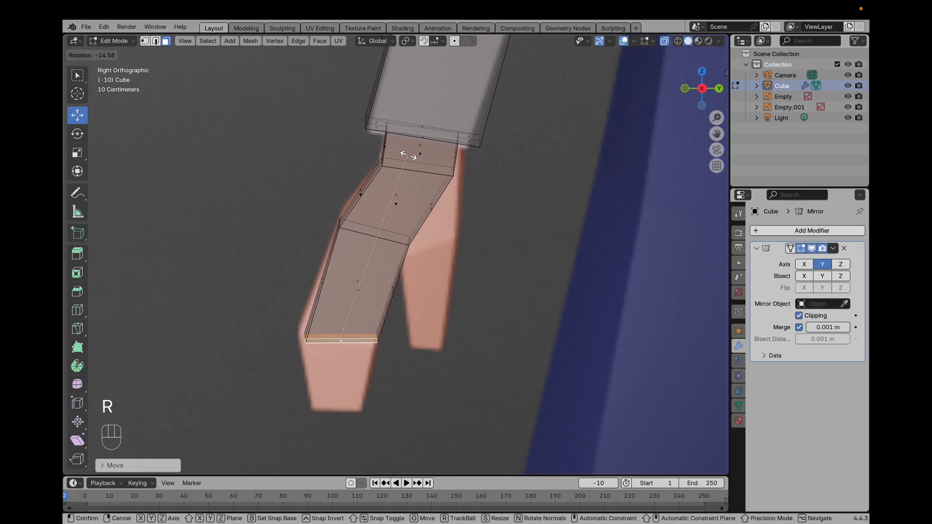
{"action": "left_click", "coordinate": [410, 170]}
Extrude the finger joint faces down to the reference fingertips and scale the end down to taper it
{"action": "key", "text": "e"}
{"action": "left_click", "coordinate": [399, 244]}
{"action": "key", "text": "s"}
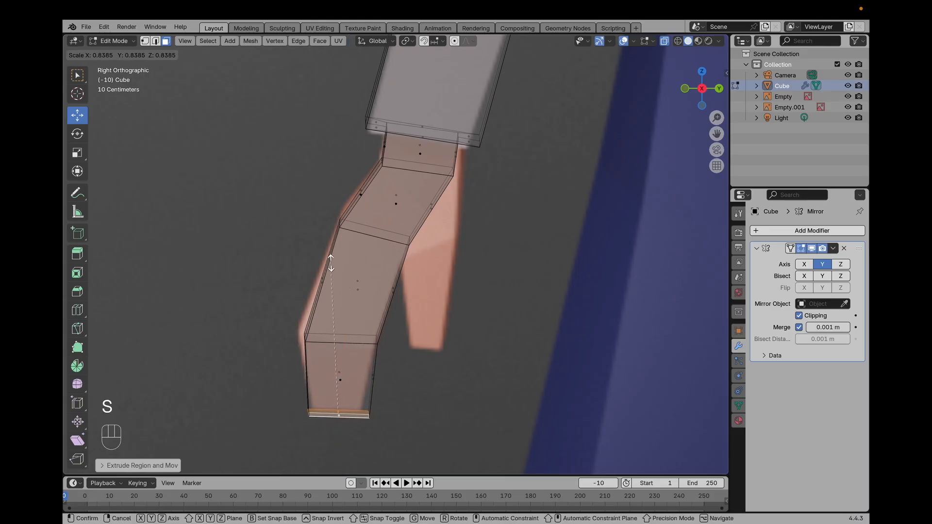
{"action": "left_click", "coordinate": [363, 301]}
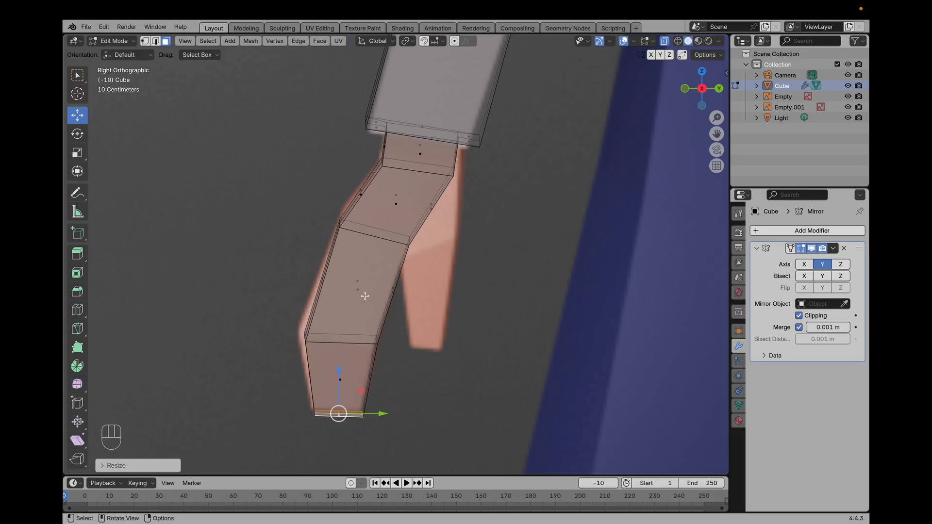
Extrude the palm's body-facing side about 0.05 m for the thumb base, and rotate and move it onto the reference hand's edge
{"action": "middle_click_drag", "start_coordinate": [364, 296], "coordinate": [462, 208]}
{"action": "key", "text": "KP_1"}
{"action": "key", "text": "KP_3"}
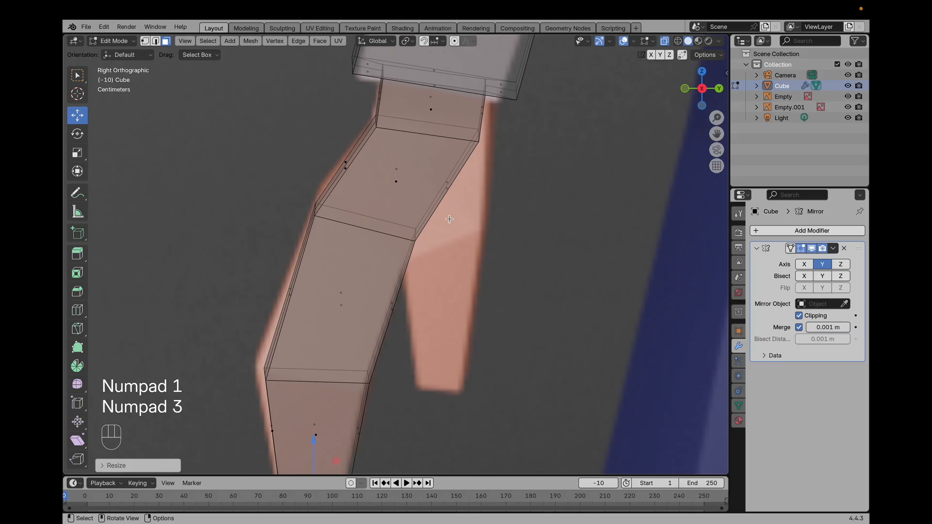
{"action": "left_click", "coordinate": [483, 219]}
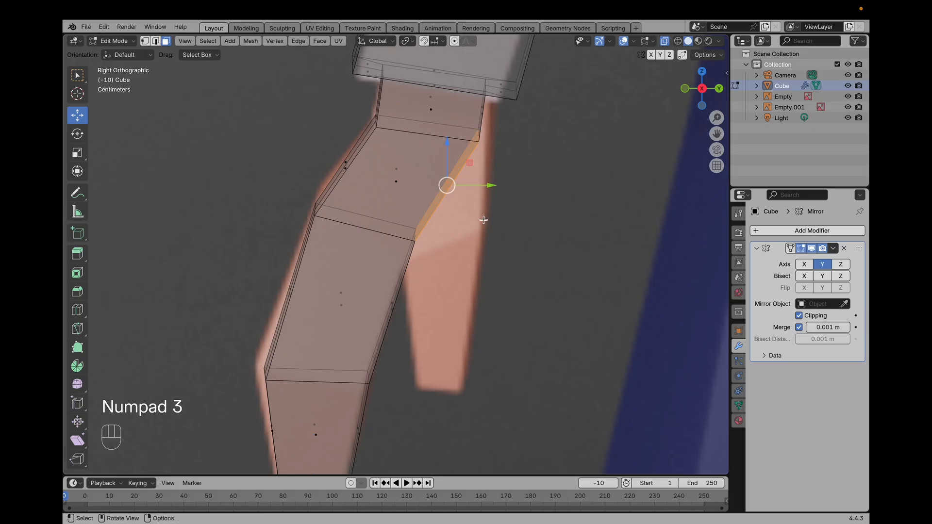
{"action": "key", "text": "e"}
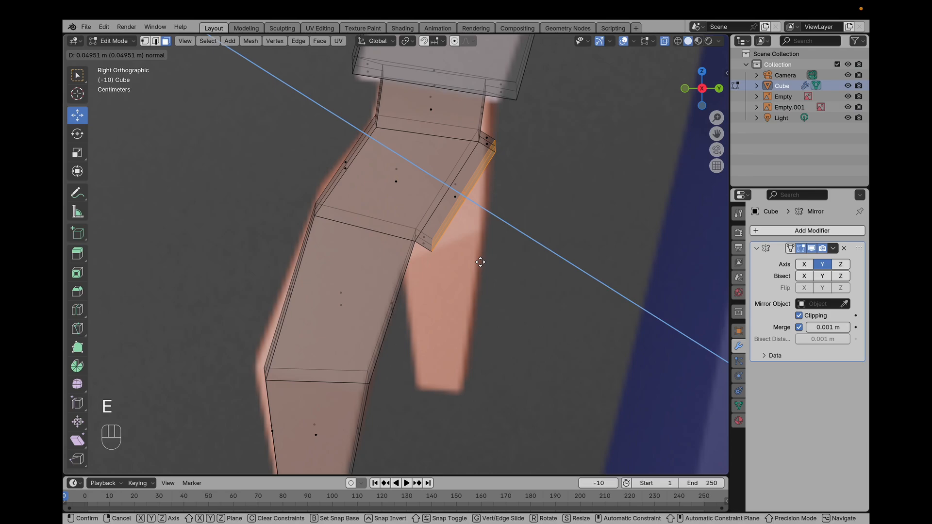
{"action": "left_click", "coordinate": [480, 262]}
{"action": "key", "text": "r"}
{"action": "left_click", "coordinate": [495, 230]}
{"action": "key", "text": "g"}
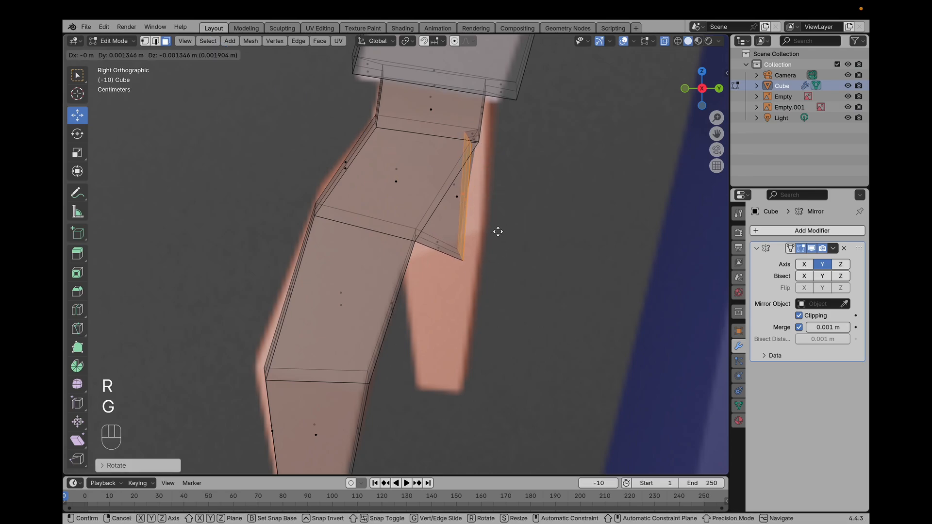
{"action": "left_click", "coordinate": [514, 241]}
Select the underside face of the thumb base, and rotate and move it to match the top of the reference thumb
{"action": "middle_click_drag", "start_coordinate": [516, 249], "coordinate": [447, 267], "text": "shift"}
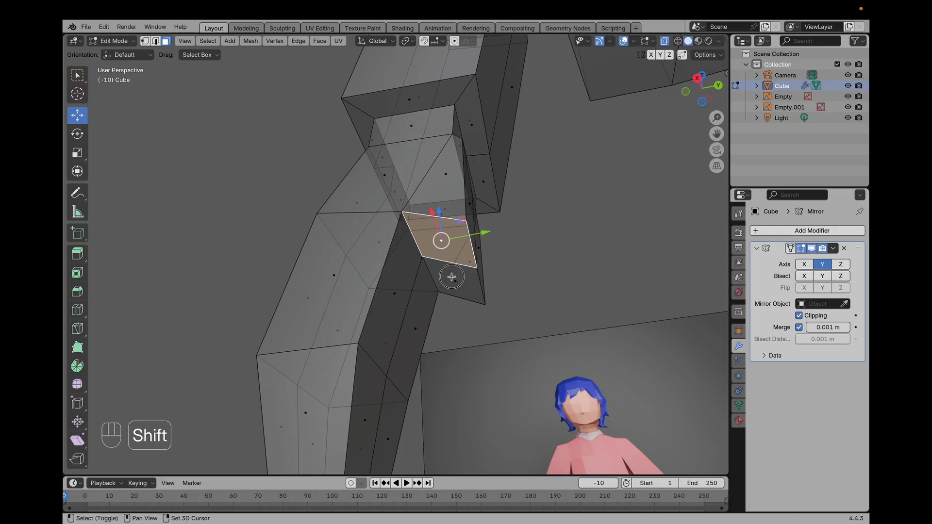
{"action": "middle_click_drag", "start_coordinate": [537, 272], "coordinate": [547, 330]}
{"action": "key", "text": "KP_1"}
{"action": "key", "text": "KP_3"}
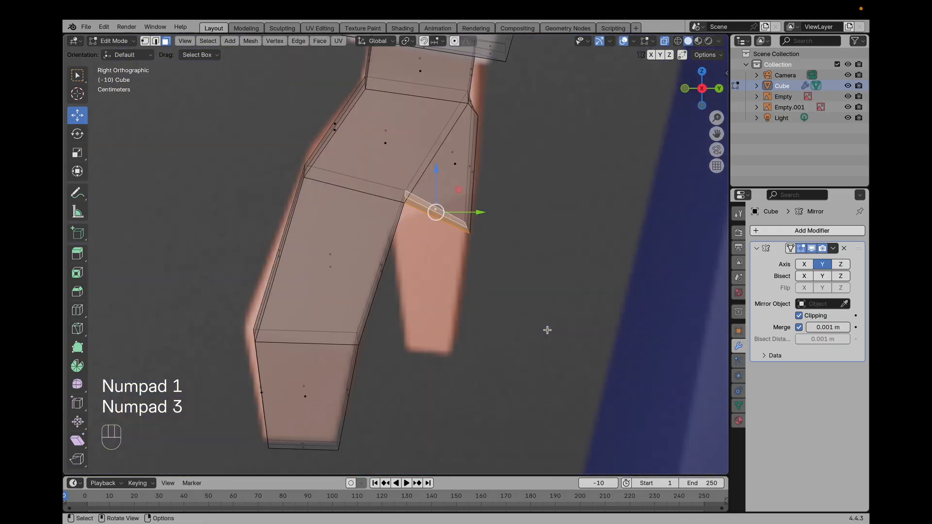
{"action": "key", "text": "r"}
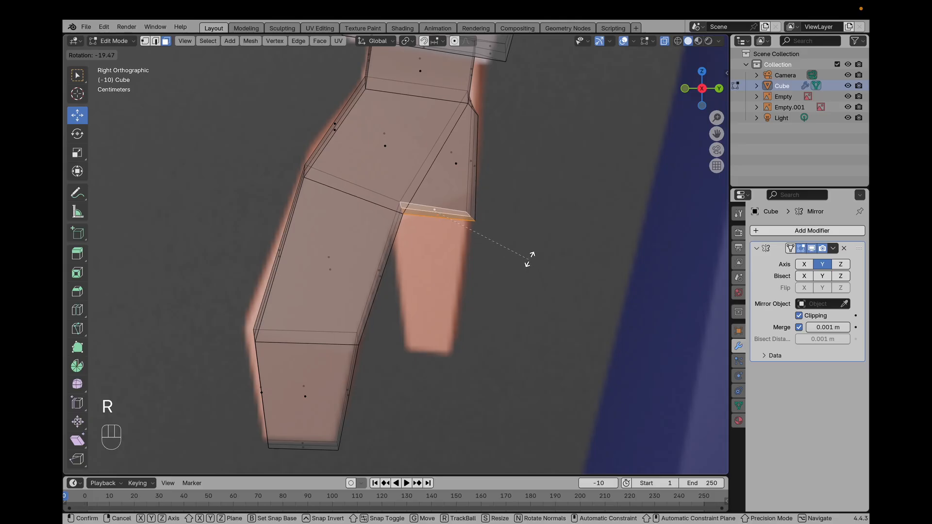
{"action": "left_click", "coordinate": [506, 206]}
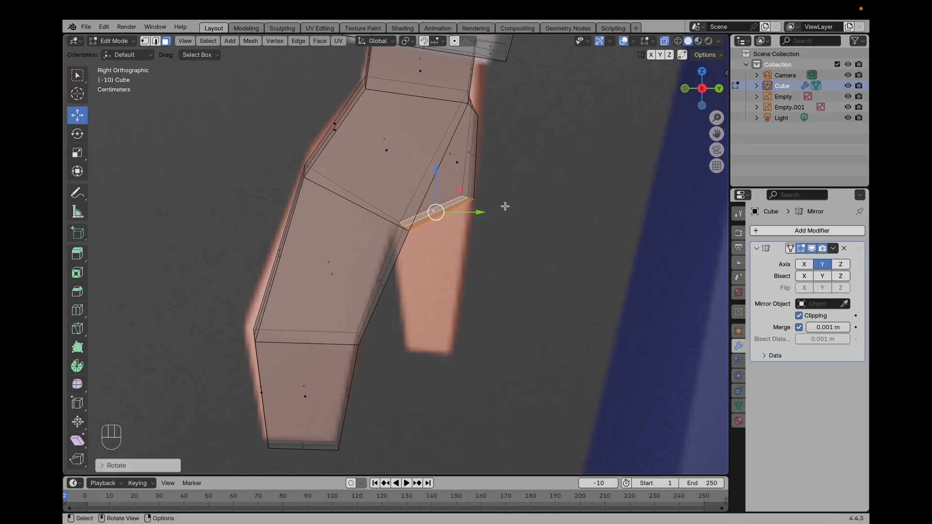
{"action": "key", "text": "g"}
Extrude the underside face of the thumb base down toward the reference thumb tip
{"action": "key", "text": "e"}
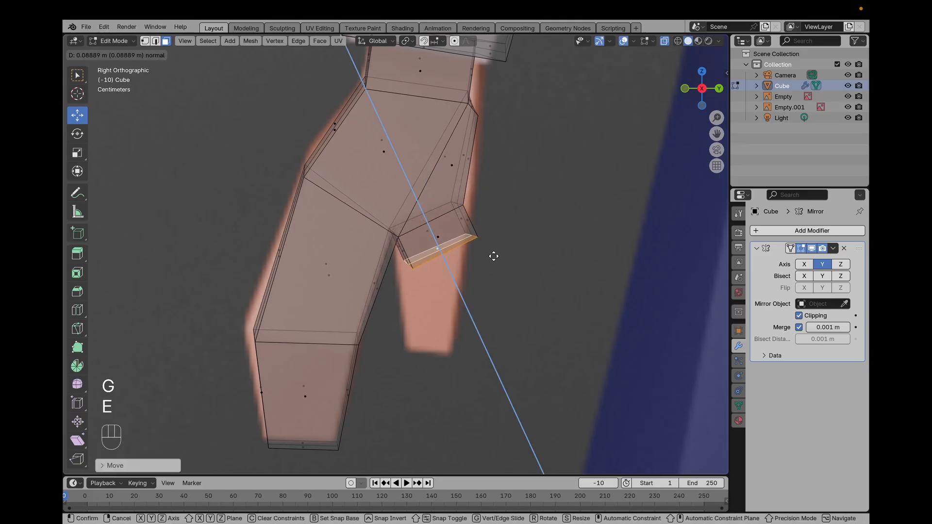
{"action": "key", "text": "r"}
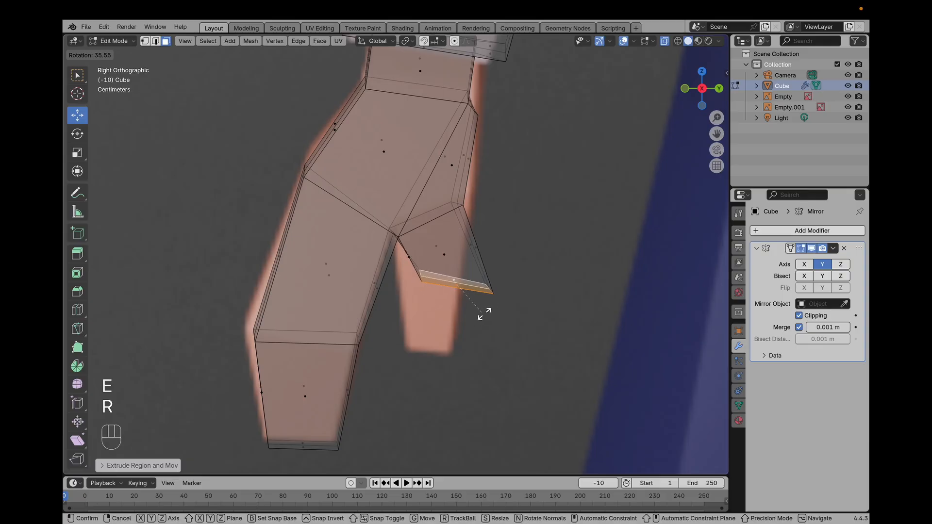
{"action": "key", "text": "g"}
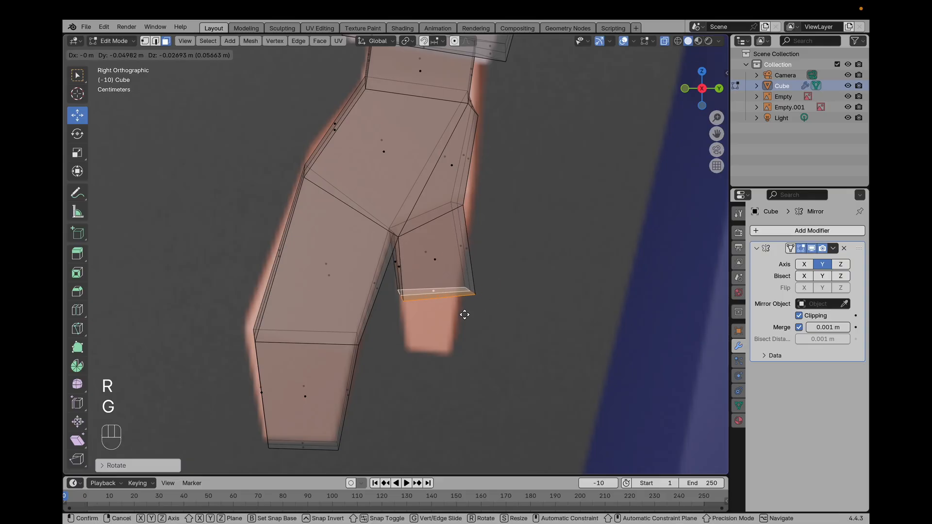
{"action": "key", "text": "s"}
{"action": "left_click", "coordinate": [460, 316]}
{"action": "key", "text": "super+z"}
{"action": "key", "text": "super+z"}
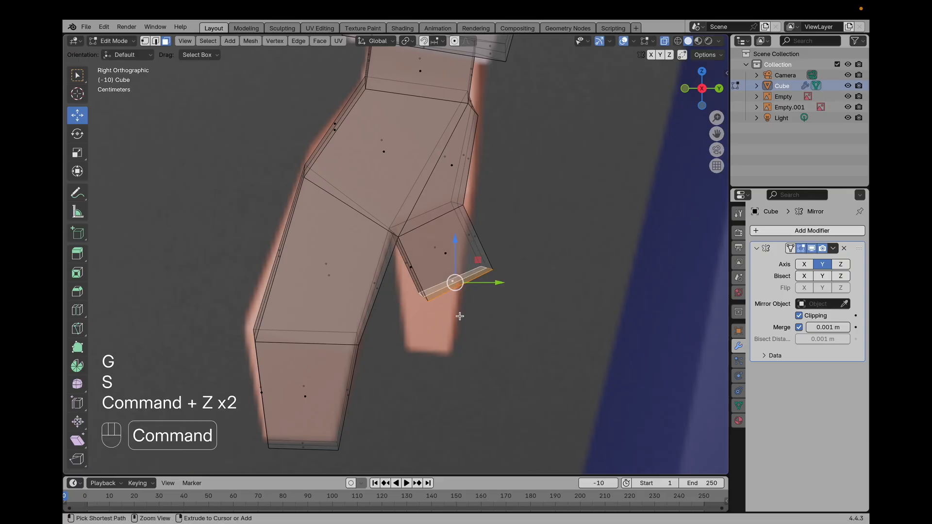
Scale the thumb's end face down to about 0.61, and move and rotate it to match the reference thumb tip
{"action": "key", "text": "s"}
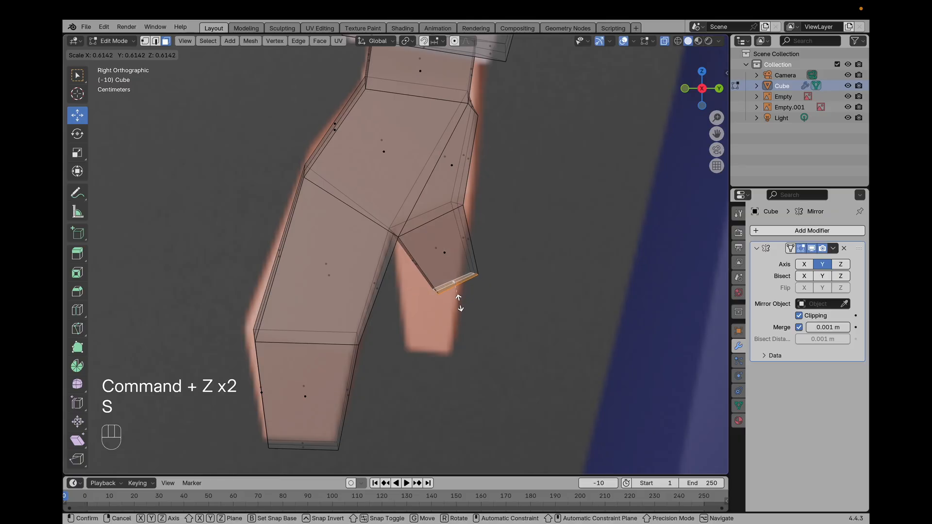
{"action": "left_click", "coordinate": [459, 303]}
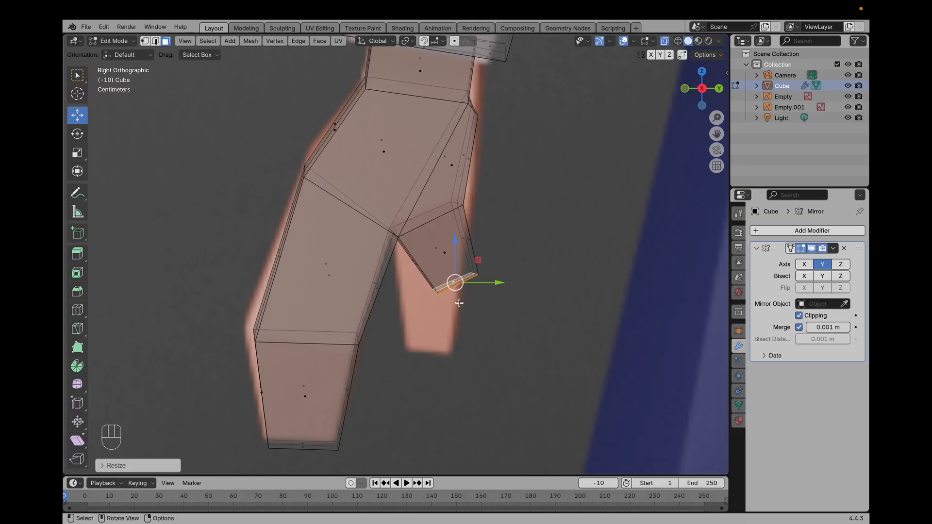
{"action": "key", "text": "g"}
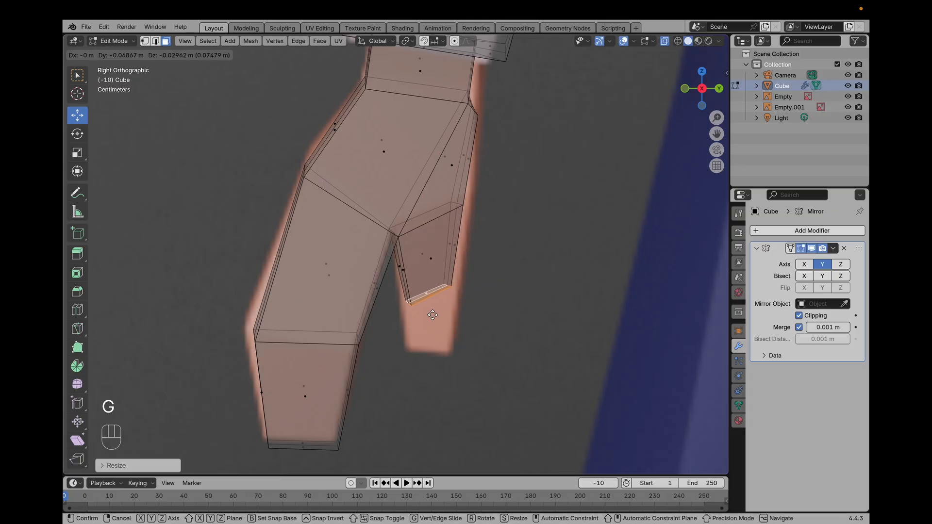
{"action": "key", "text": "r"}
{"action": "left_click", "coordinate": [417, 336]}
{"action": "key", "text": "g"}
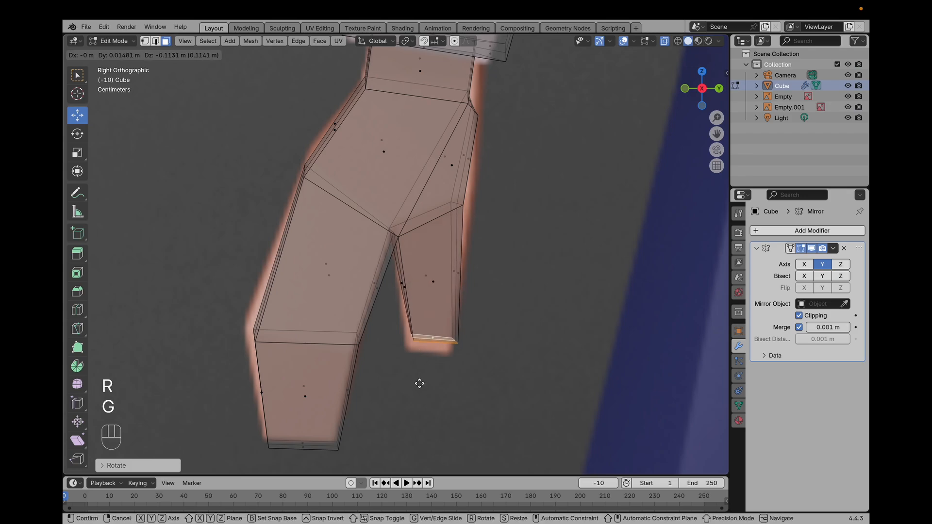
{"action": "left_click", "coordinate": [427, 350]}
Select the four faces on the underside of the torso, inside the pink shirt's hem
{"action": "middle_click_drag", "start_coordinate": [427, 349], "coordinate": [409, 271]}
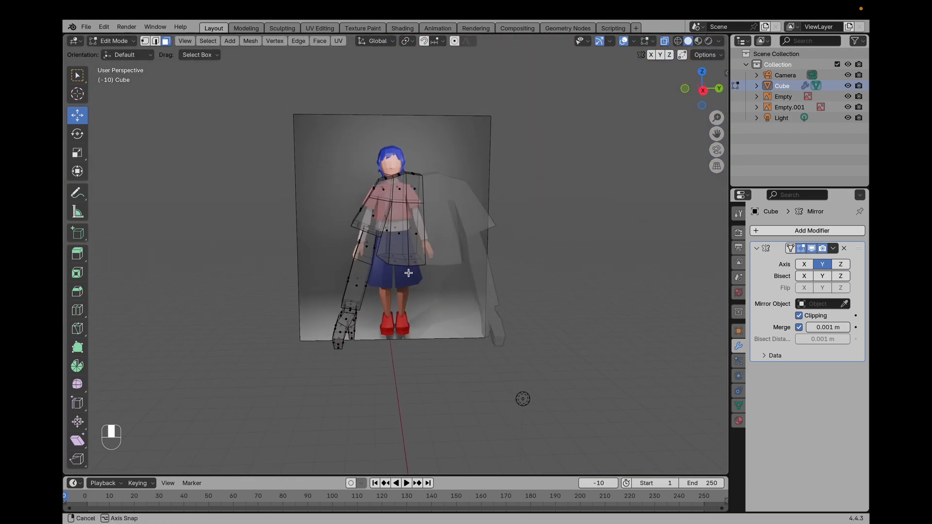
{"action": "scroll", "coordinate": [527, 276], "scroll_direction": "up", "scroll_amount": 6}
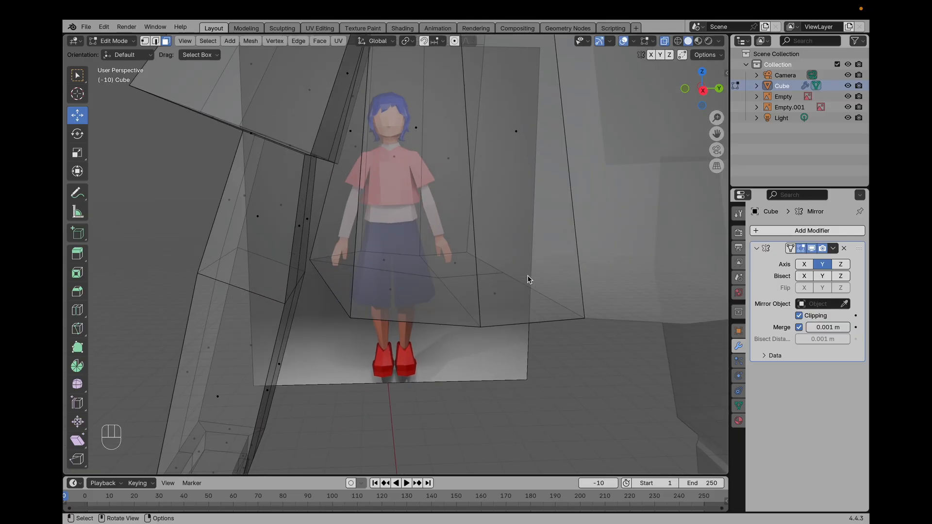
{"action": "key", "text": "KP_1"}
{"action": "key", "text": "KP_3"}
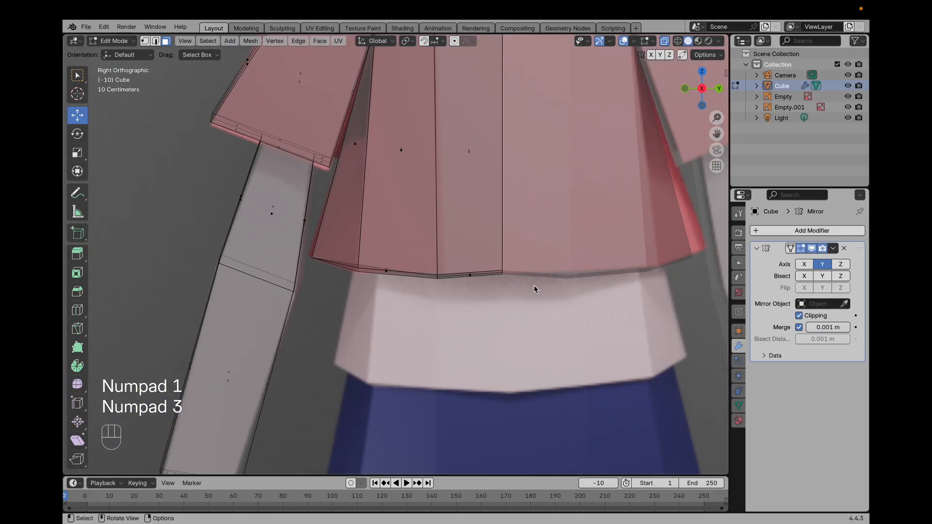
{"action": "middle_click_drag", "start_coordinate": [482, 349], "coordinate": [504, 278]}
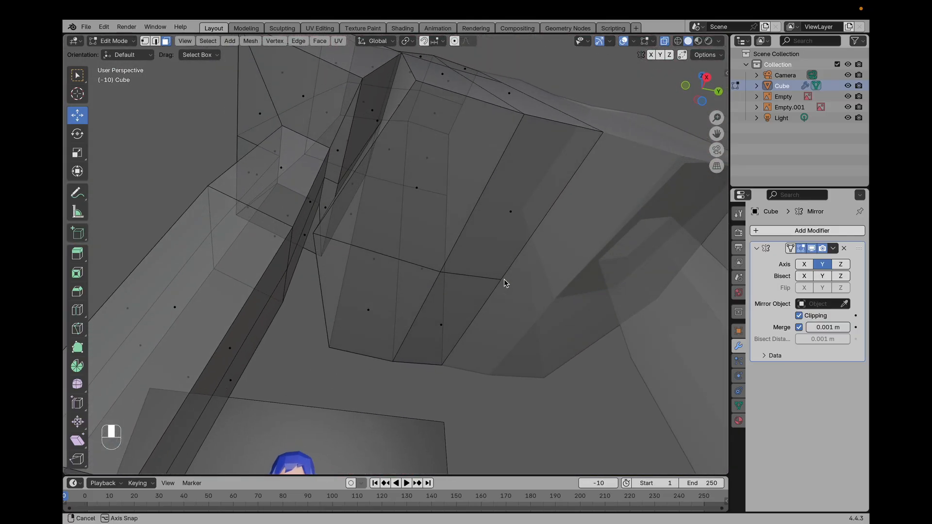
{"action": "left_click", "coordinate": [428, 215]}
{"action": "left_click", "coordinate": [495, 222], "text": "shift"}
{"action": "left_click", "coordinate": [407, 309], "text": "shift"}
{"action": "left_click", "coordinate": [462, 318], "text": "shift"}
{"action": "middle_click_drag", "start_coordinate": [578, 316], "coordinate": [562, 383]}
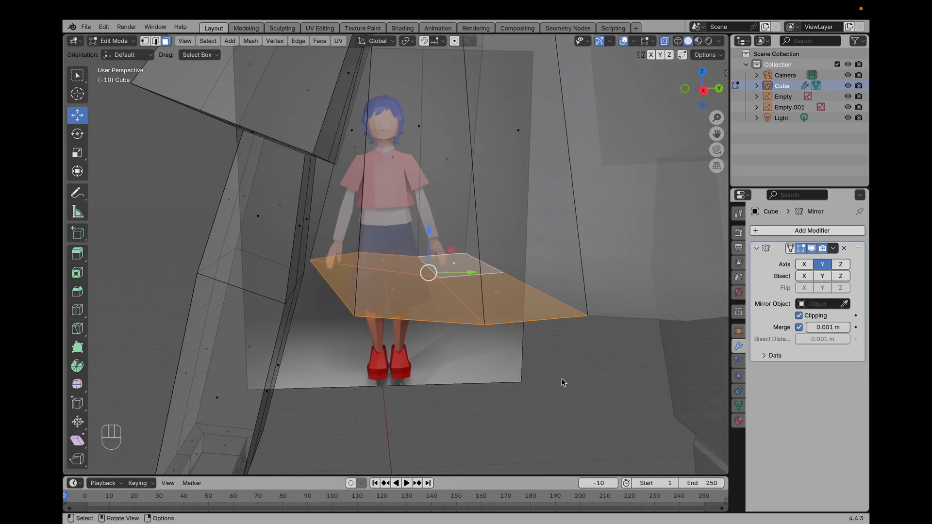
Inset the torso's bottom faces by about 0.17 m with Boundary turned off so the inset reaches the mirror line
{"action": "key", "text": "i"}
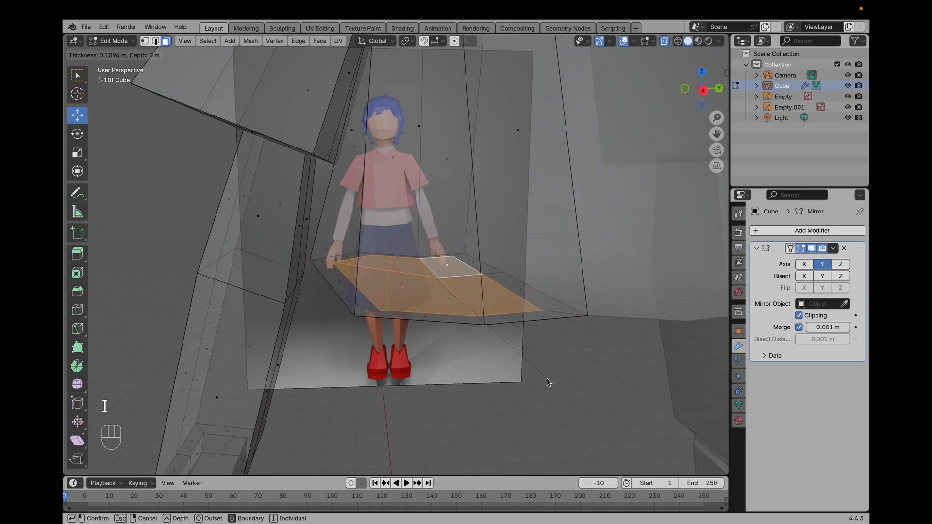
{"action": "left_click", "coordinate": [541, 383]}
{"action": "middle_click_drag", "start_coordinate": [554, 384], "coordinate": [557, 326]}
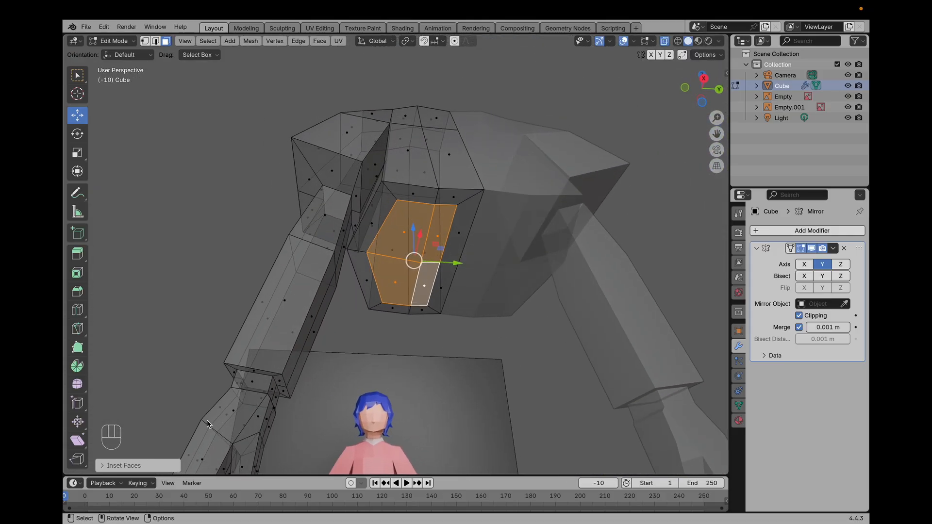
{"action": "left_click", "coordinate": [113, 466]}
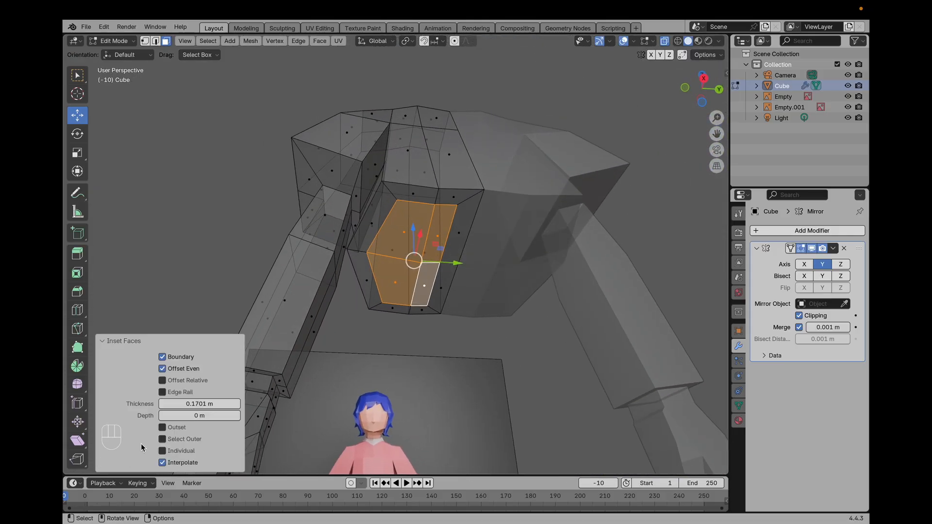
{"action": "left_click", "coordinate": [179, 359]}
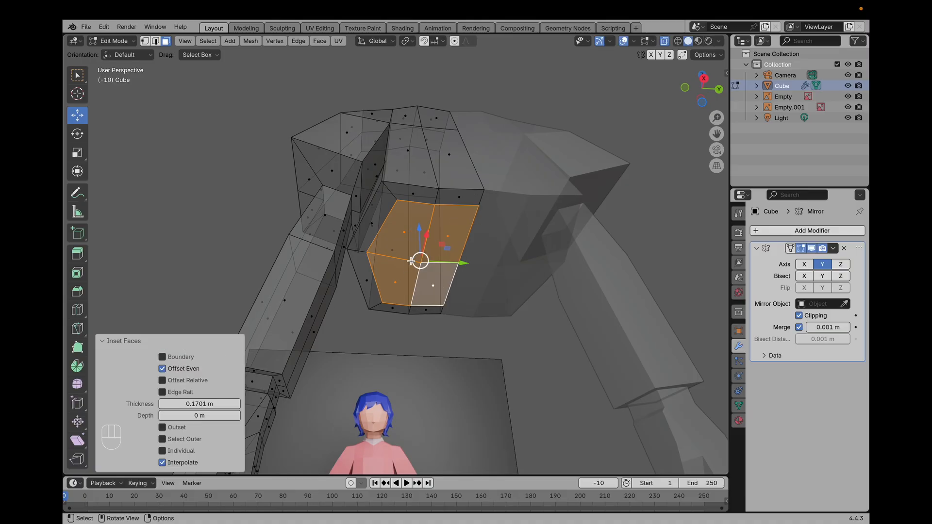
Scale the inset bottom faces to about 0.887 along Y and extrude them down about 0.54 m for the white undershirt
{"action": "middle_click_drag", "start_coordinate": [470, 275], "coordinate": [464, 344]}
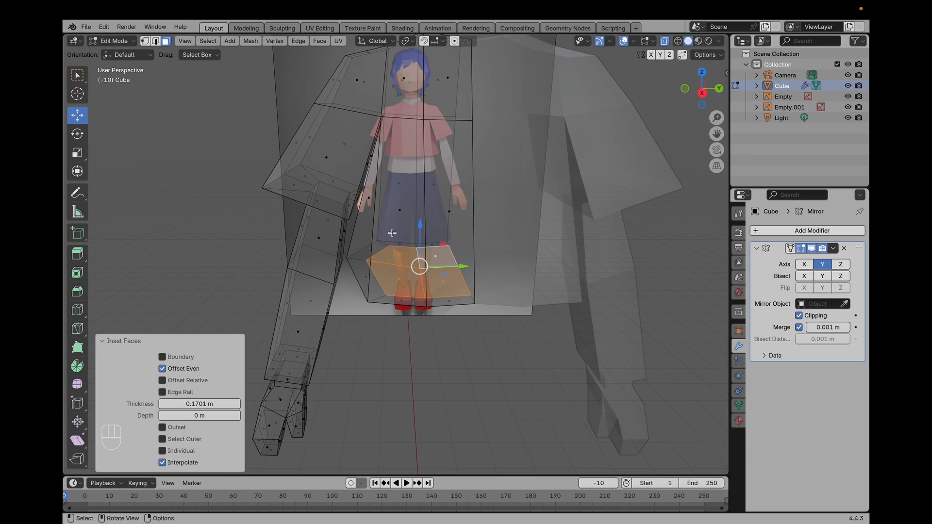
{"action": "scroll", "coordinate": [463, 267], "scroll_direction": "up", "scroll_amount": 4}
{"action": "key", "text": "KP_1"}
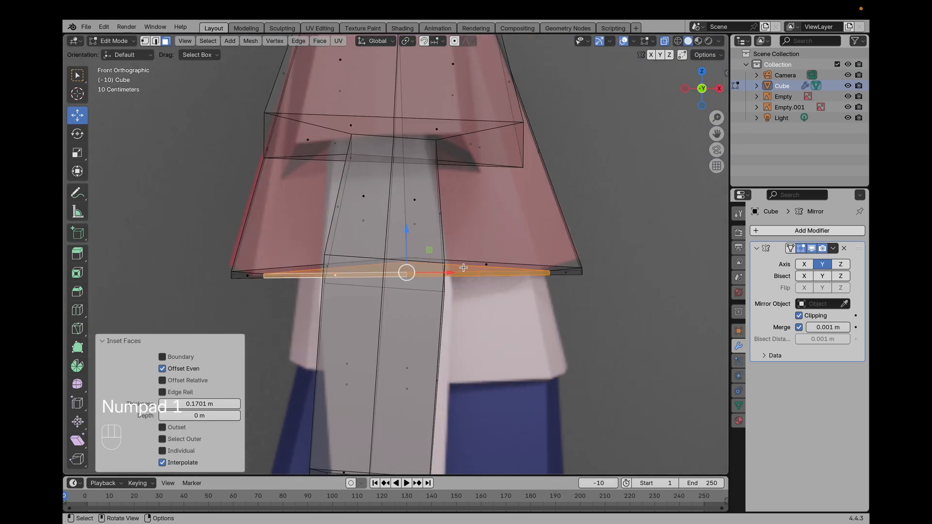
{"action": "key", "text": "KP_3"}
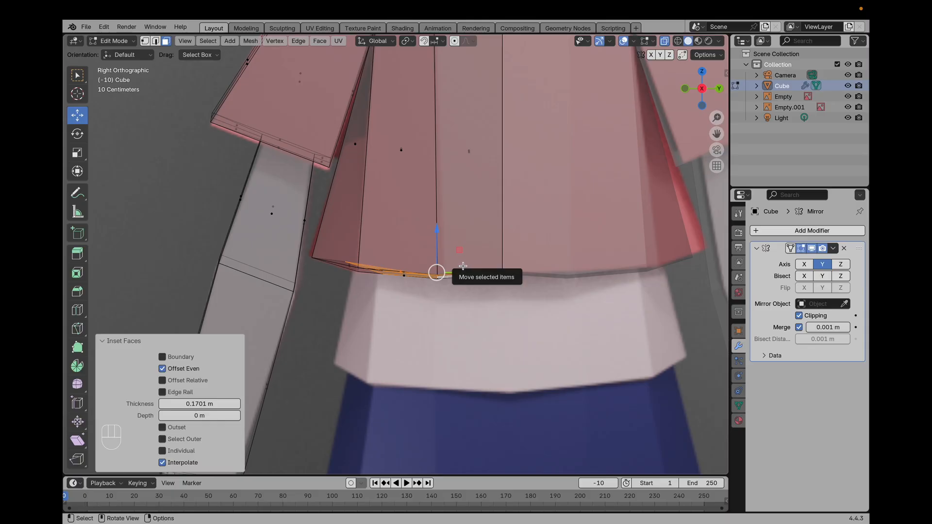
{"action": "key", "text": "s"}
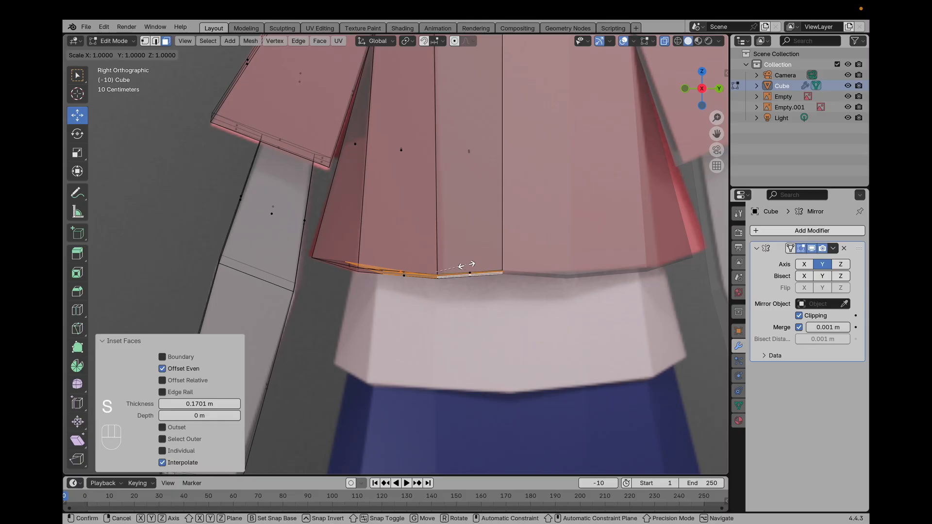
{"action": "key", "text": "y"}
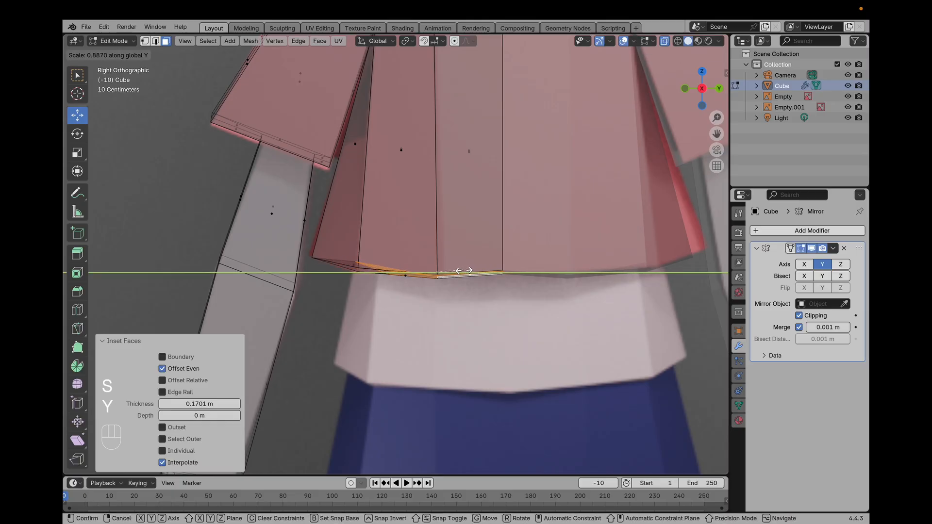
{"action": "left_click", "coordinate": [464, 271]}
{"action": "key", "text": "e"}
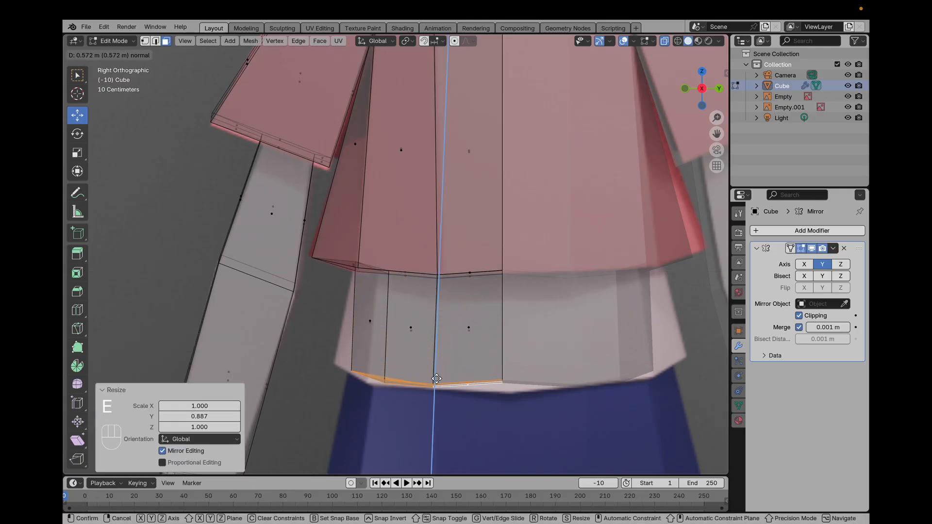
{"action": "left_click", "coordinate": [439, 374]}
{"action": "key", "text": "s"}
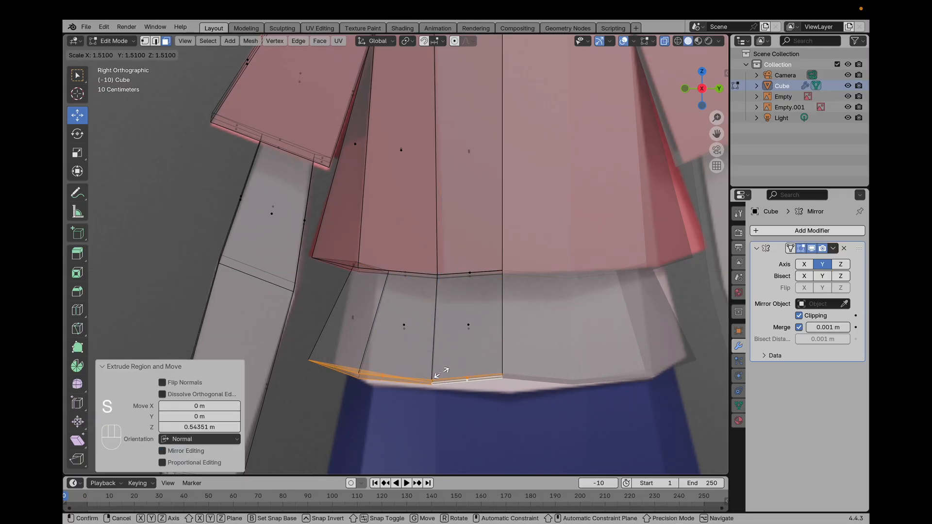
{"action": "left_click", "coordinate": [440, 373]}
{"action": "middle_click_drag", "start_coordinate": [440, 373], "coordinate": [486, 391]}
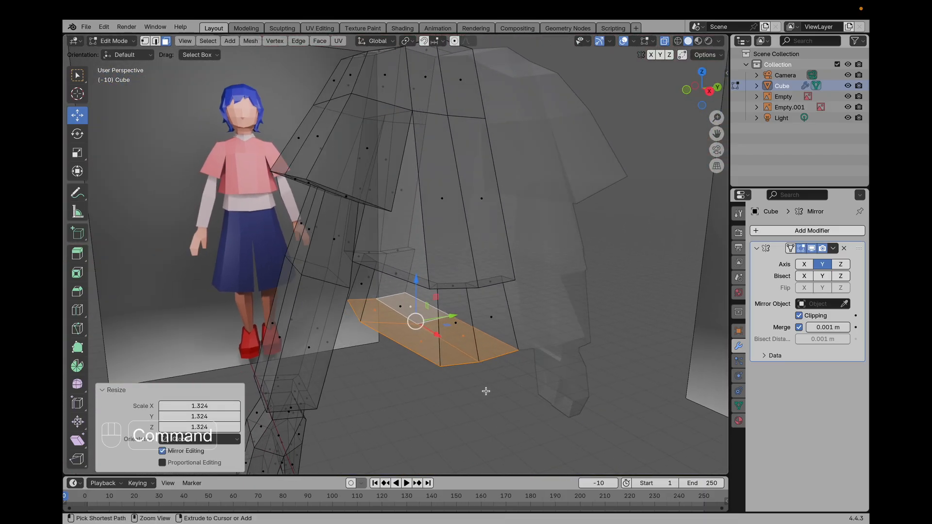
{"action": "key", "text": "super+z"}
Scale the undershirt's bottom faces to about 1.27 along Y to flare them toward the reference hem
{"action": "key", "text": "KP_1"}
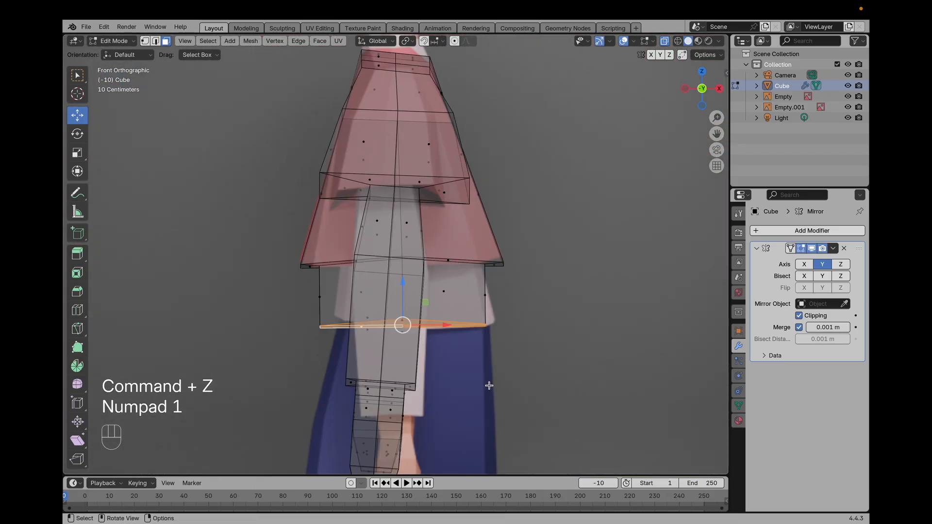
{"action": "key", "text": "KP_3"}
{"action": "key", "text": "s"}
{"action": "key", "text": "y"}
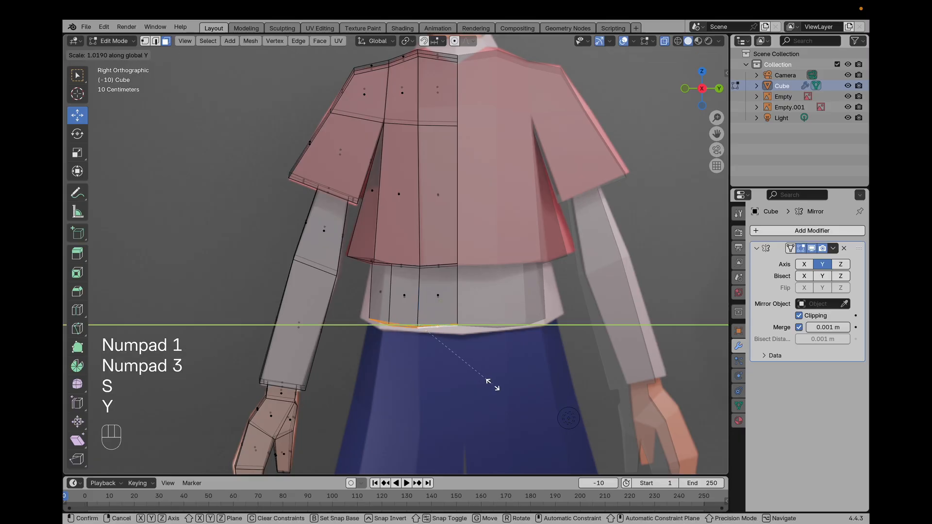
{"action": "left_click", "coordinate": [515, 383]}
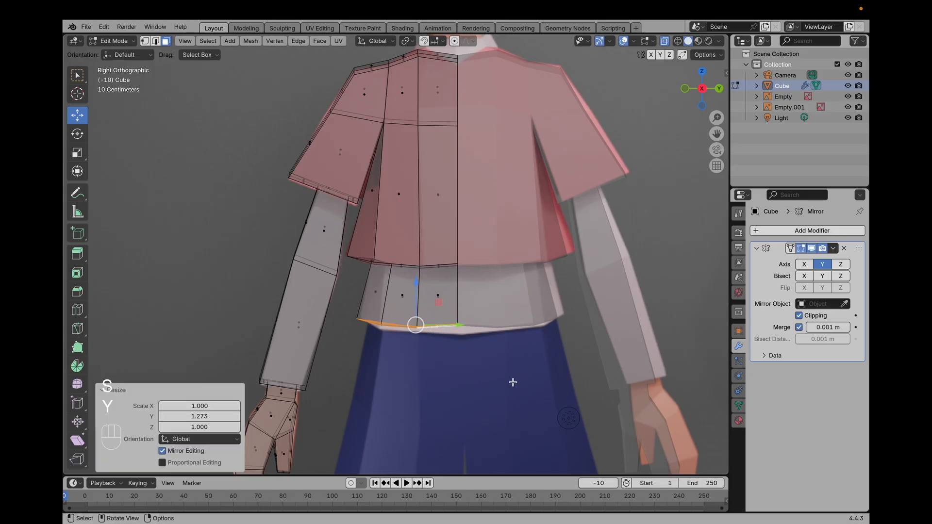
Switch to vertex selection and move the undershirt's bottom edge vertices one by one onto the reference hem line
{"action": "scroll", "coordinate": [495, 368], "scroll_direction": "up", "scroll_amount": 4}
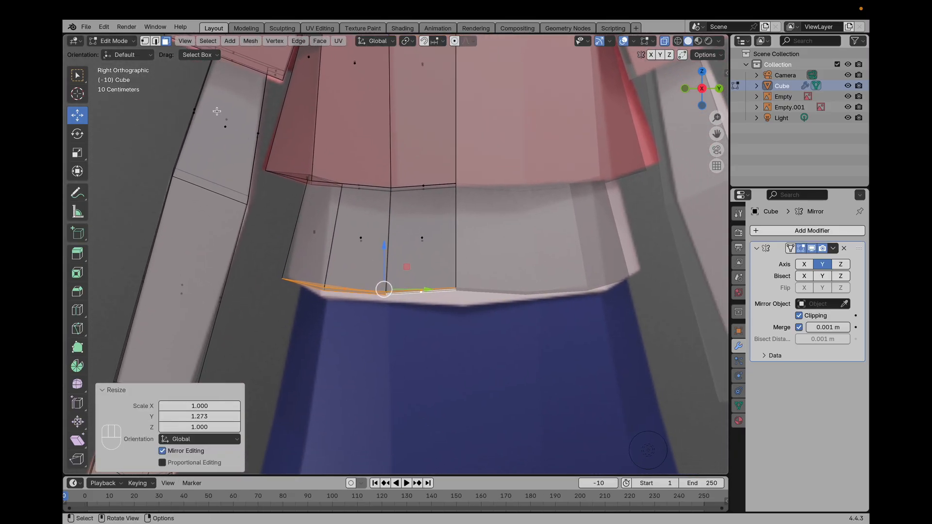
{"action": "left_click", "coordinate": [145, 41]}
{"action": "left_click", "coordinate": [472, 316]}
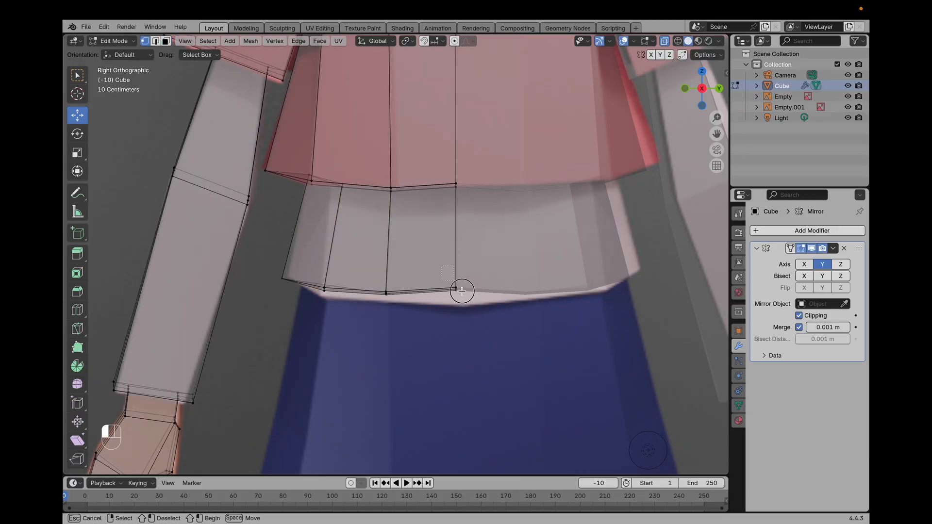
{"action": "key", "text": "g"}
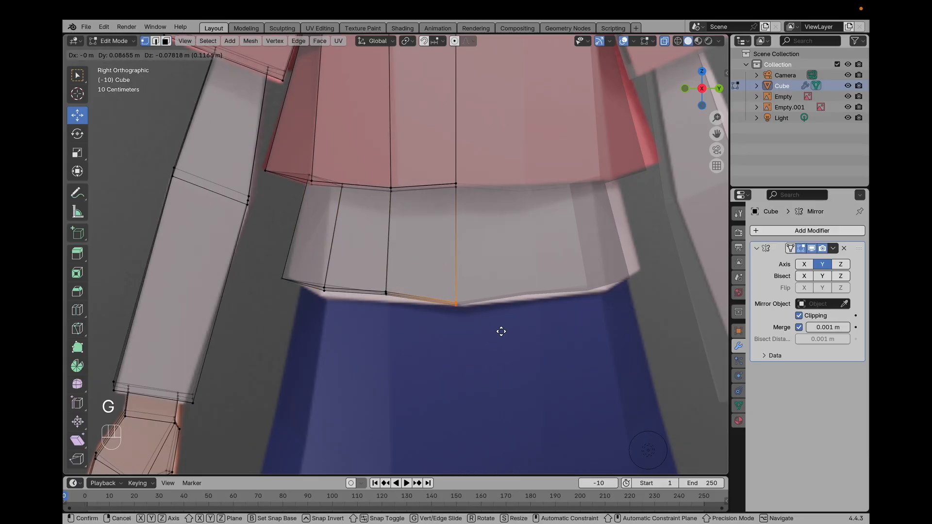
{"action": "left_click", "coordinate": [501, 331]}
{"action": "left_click", "coordinate": [386, 293]}
{"action": "key", "text": "g"}
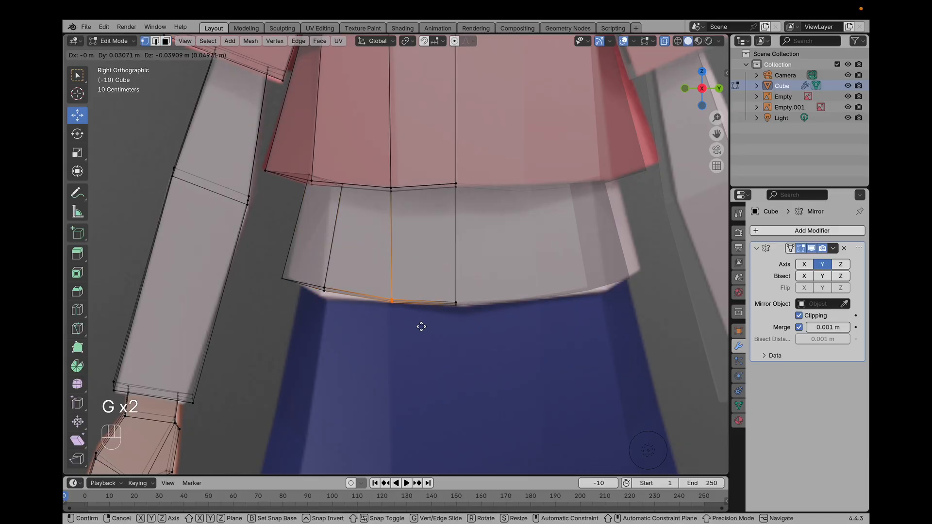
{"action": "left_click", "coordinate": [422, 327]}
{"action": "left_click", "coordinate": [343, 308]}
{"action": "key", "text": "g"}
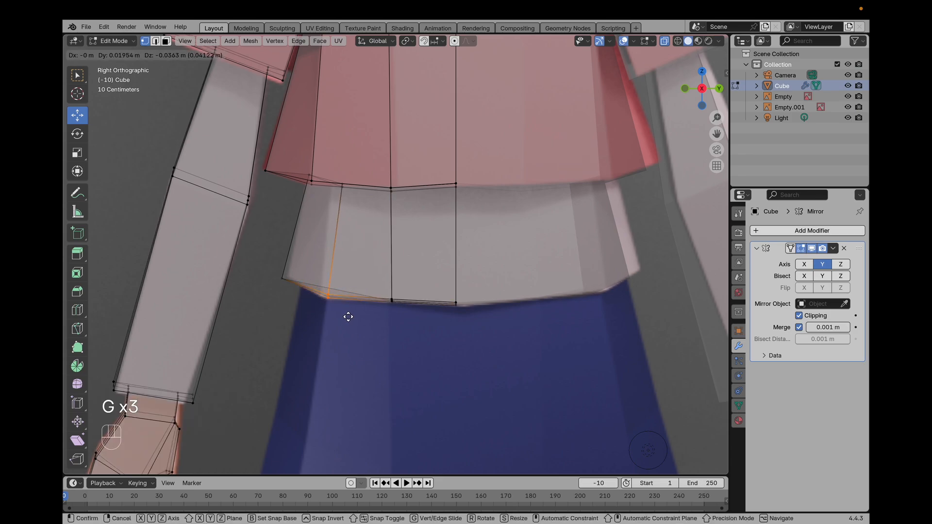
{"action": "left_click", "coordinate": [348, 317]}
{"action": "scroll", "coordinate": [364, 325], "scroll_direction": "down", "scroll_amount": 5}
{"action": "middle_click_drag", "start_coordinate": [378, 333], "coordinate": [408, 380]}
{"action": "key", "text": "KP_3"}
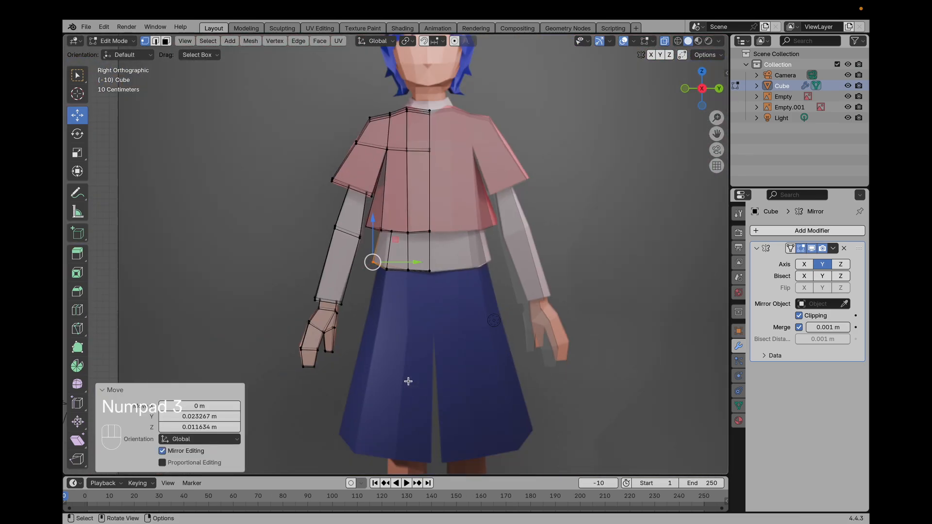
{"action": "scroll", "coordinate": [408, 381], "scroll_direction": "up", "scroll_amount": 5}
{"action": "middle_click_drag", "start_coordinate": [458, 397], "coordinate": [489, 290], "text": "shift"}
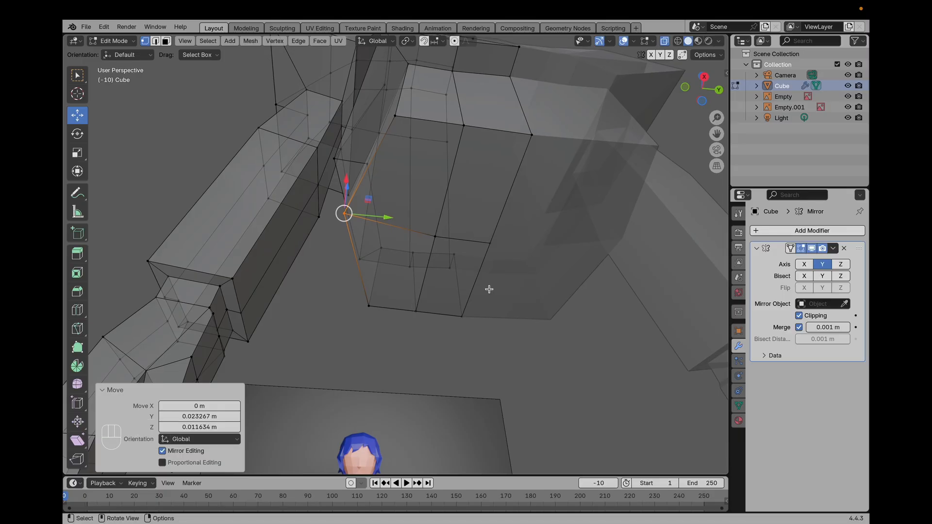
Switch to face selection, select the undershirt's bottom faces and inset them by about 0.09 m with Boundary off
{"action": "left_click", "coordinate": [166, 41]}
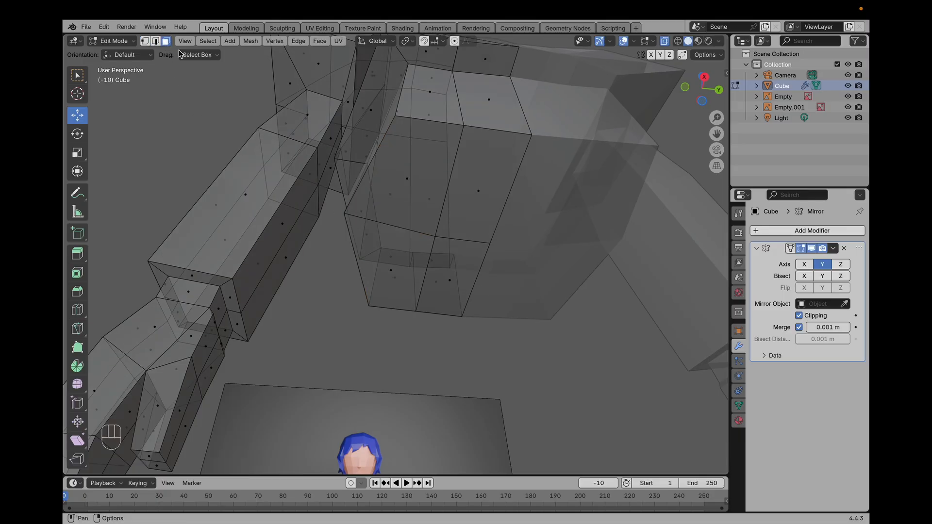
{"action": "left_click", "coordinate": [418, 193]}
{"action": "key", "text": "alt+z"}
{"action": "left_click", "coordinate": [477, 319]}
{"action": "left_click", "coordinate": [437, 228]}
{"action": "mouse_move", "coordinate": [505, 315]}
{"action": "middle_mouse_down"}
{"action": "mouse_move", "coordinate": [522, 342]}
{"action": "mouse_move", "coordinate": [494, 312]}
{"action": "middle_mouse_up"}
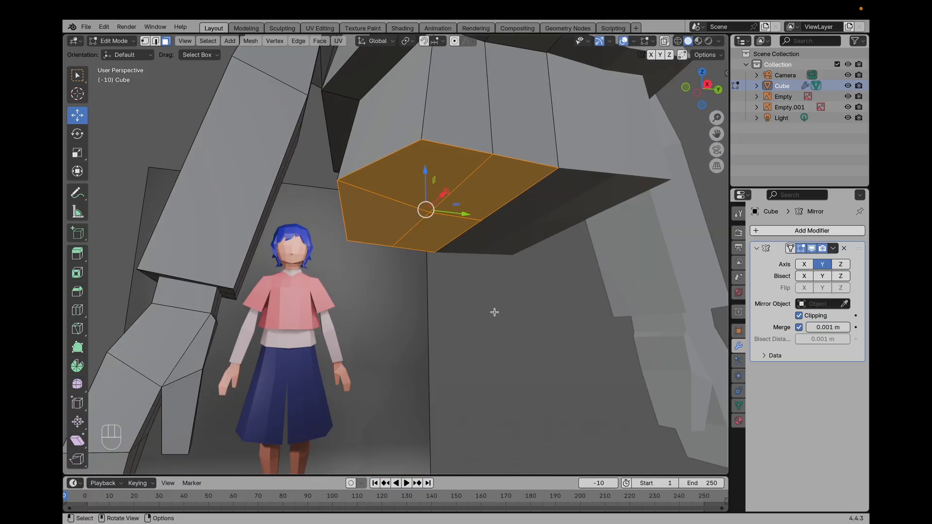
{"action": "key", "text": "i"}
{"action": "left_click", "coordinate": [481, 312]}
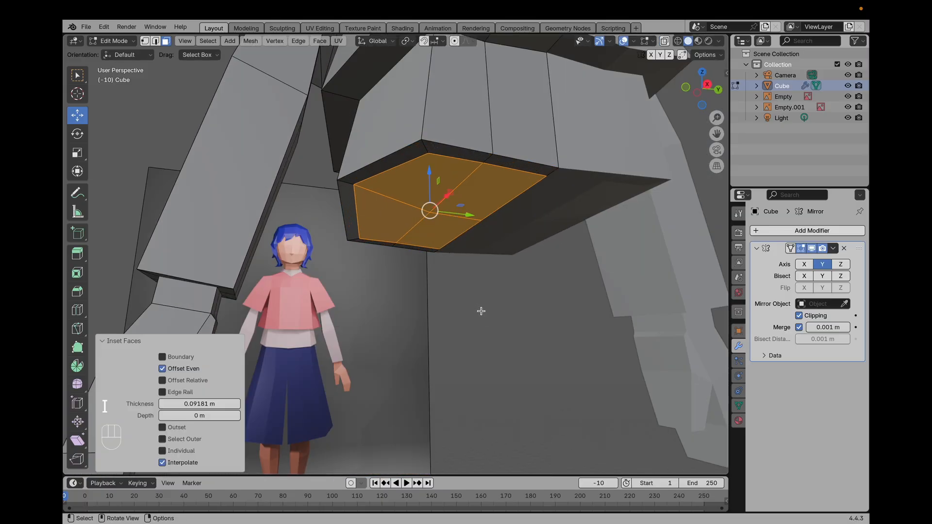
Extrude the inset faces down about 0.95 m along their normal to form the upper part of the skirt
{"action": "key", "text": "KP_3"}
{"action": "key", "text": "KP_1"}
{"action": "key", "text": "KP_3"}
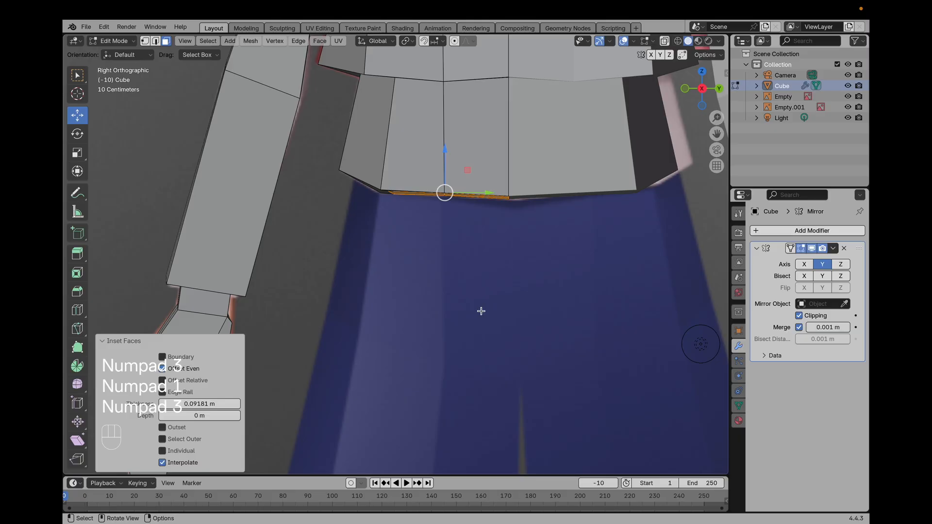
{"action": "scroll", "coordinate": [481, 311], "scroll_direction": "up", "scroll_amount": 3}
{"action": "middle_click_drag", "start_coordinate": [482, 310], "coordinate": [464, 332], "text": "shift"}
{"action": "key", "text": "alt+z"}
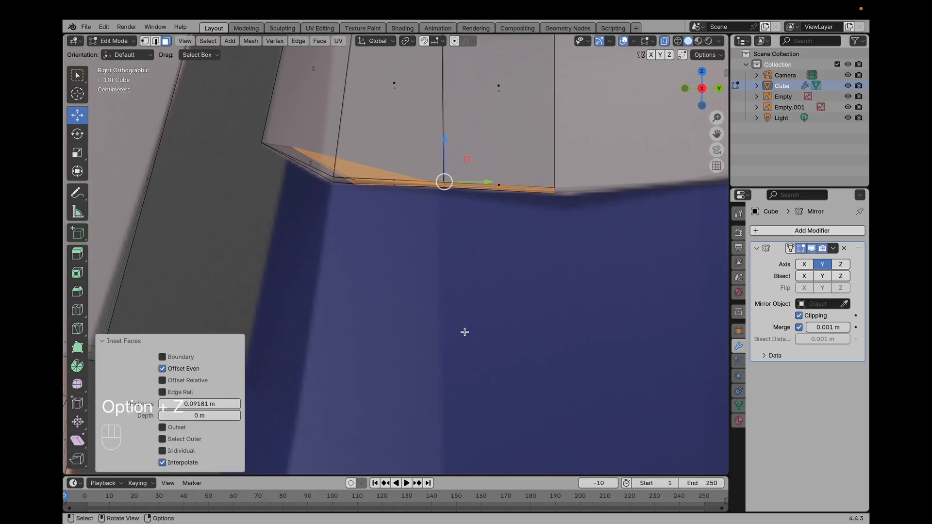
{"action": "scroll", "coordinate": [512, 335], "scroll_direction": "down", "scroll_amount": 4}
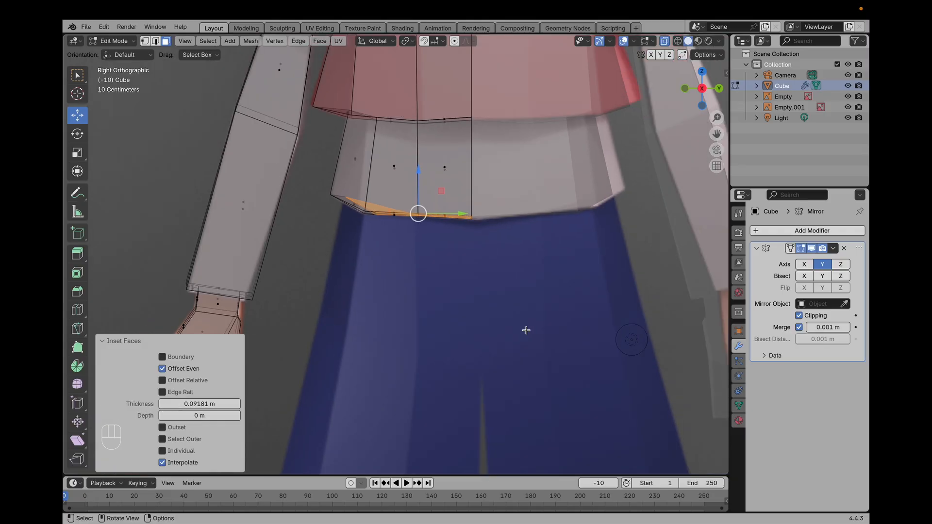
{"action": "key", "text": "e"}
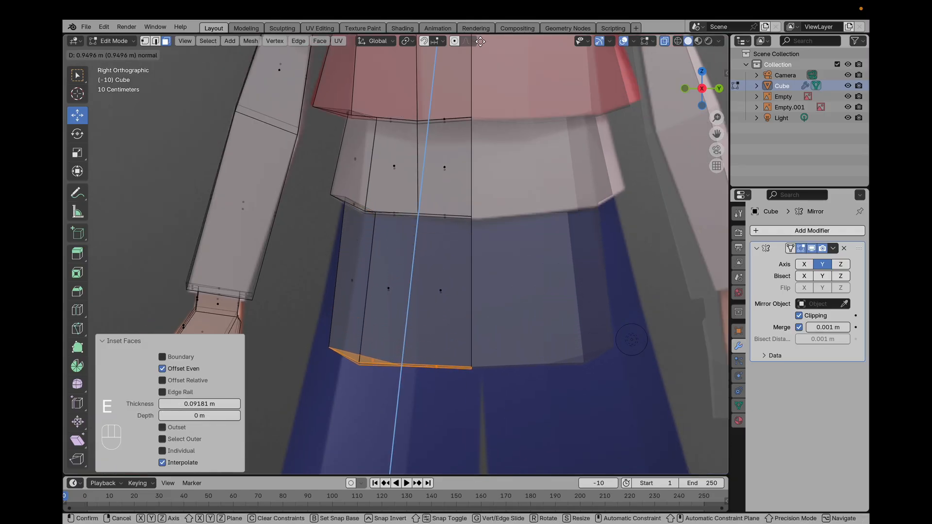
{"action": "left_click", "coordinate": [502, 42]}
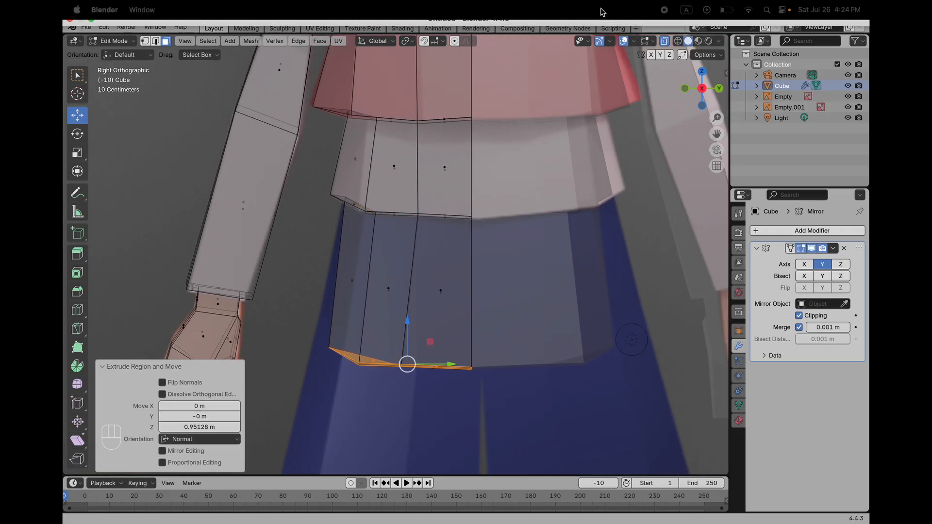
{"action": "middle_click_drag", "start_coordinate": [608, 170], "coordinate": [582, 75], "text": "shift"}
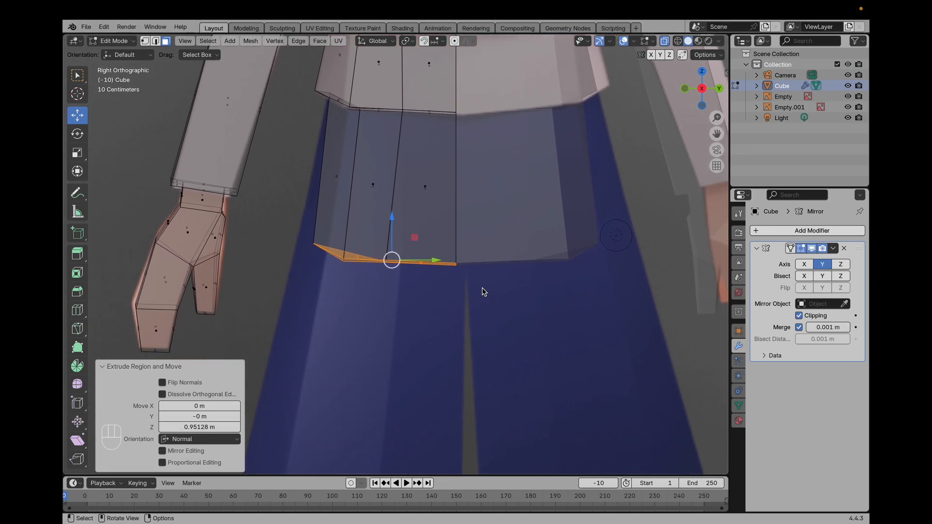
Scale the skirt's bottom faces to about 1.24 along Y to widen them toward the reference
{"action": "key", "text": "s"}
{"action": "key", "text": "y"}
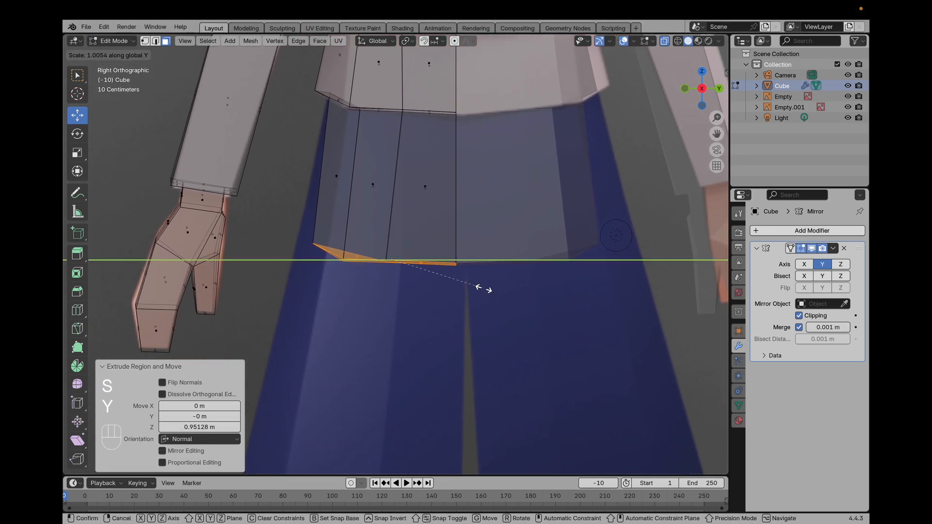
{"action": "left_click", "coordinate": [506, 290]}
{"action": "middle_click_drag", "start_coordinate": [506, 290], "coordinate": [506, 291]}
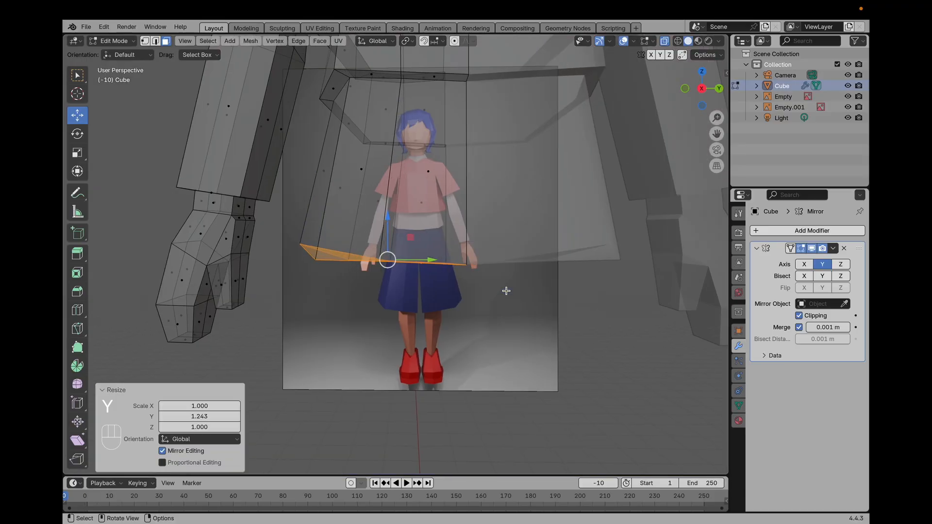
{"action": "key", "text": "KP_1"}
{"action": "key", "text": "KP_3"}
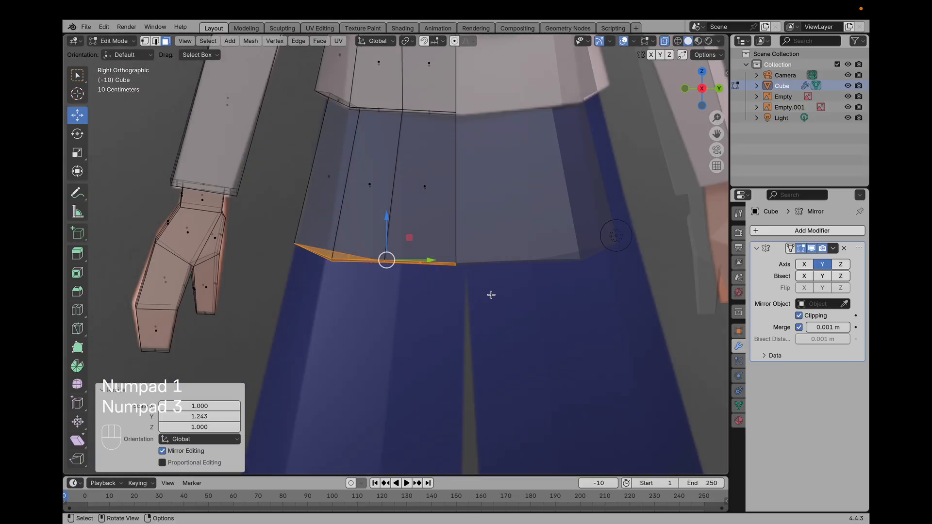
Turn off the mirror's Clipping and extrude the skirt's bottom faces down about 1.95 m for the split lower part
{"action": "scroll", "coordinate": [491, 295], "scroll_direction": "down", "scroll_amount": 3}
{"action": "key", "text": "n"}
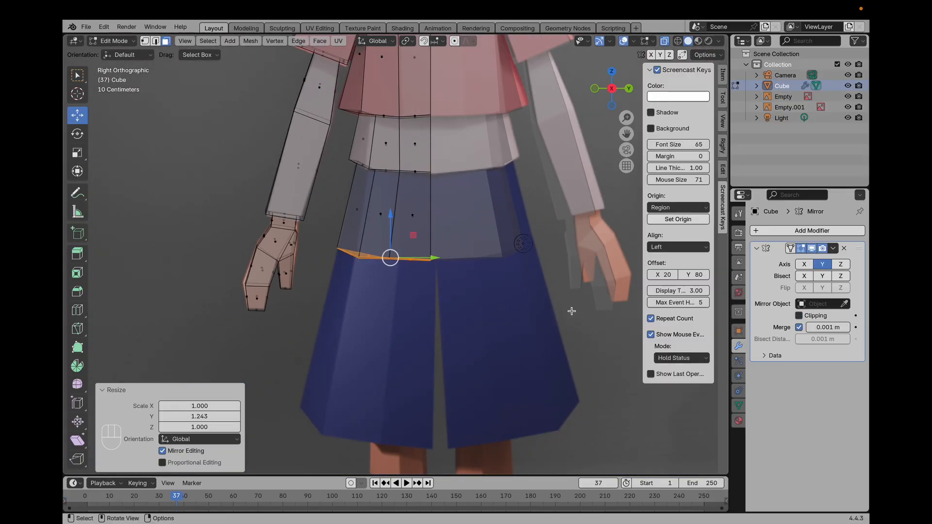
{"action": "key", "text": "e"}
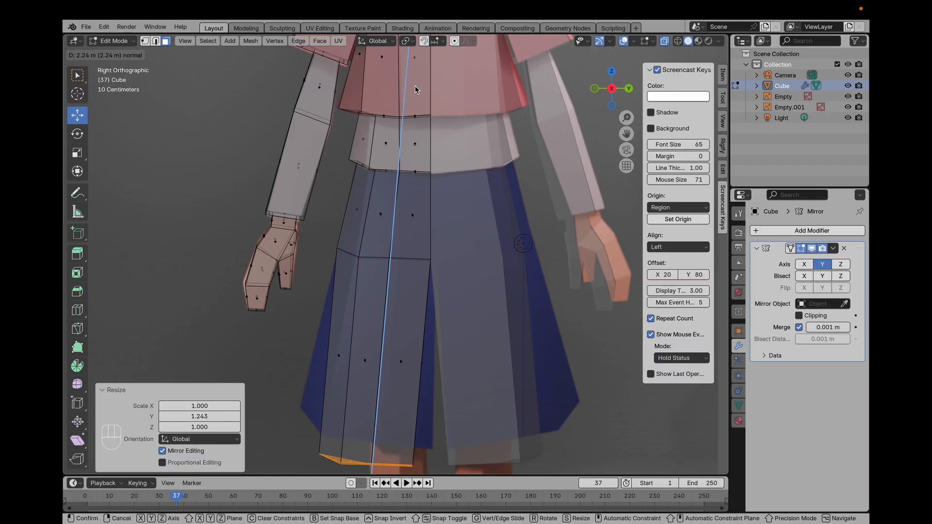
{"action": "left_click", "coordinate": [413, 60]}
{"action": "middle_click_drag", "start_coordinate": [534, 220], "coordinate": [487, 202]}
{"action": "key", "text": "KP_1"}
{"action": "key", "text": "KP_3"}
Scale the lower skirt's bottom faces uniformly to about 1.31 and move them up about 0.07 m
{"action": "key", "text": "s"}
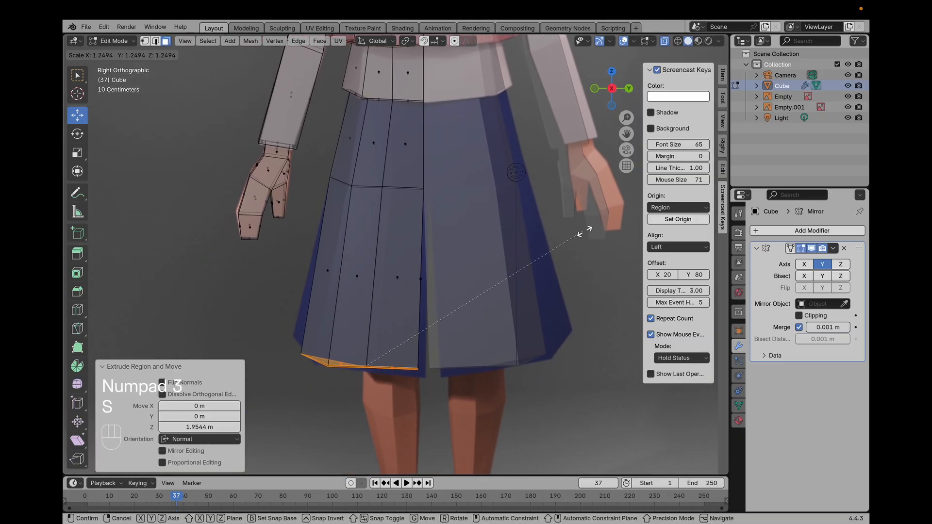
{"action": "left_click", "coordinate": [599, 229]}
{"action": "middle_click_drag", "start_coordinate": [447, 251], "coordinate": [496, 236], "text": "shift"}
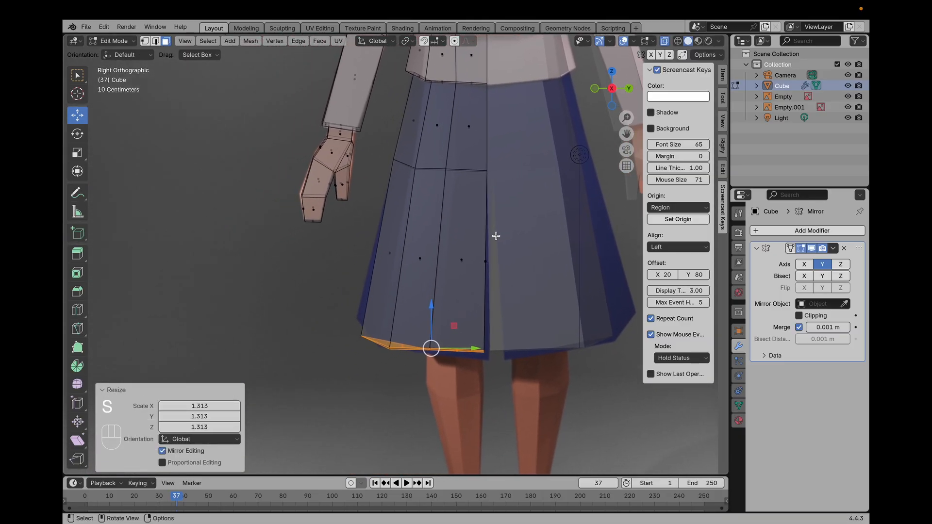
{"action": "key", "text": "g"}
{"action": "left_click", "coordinate": [497, 229]}
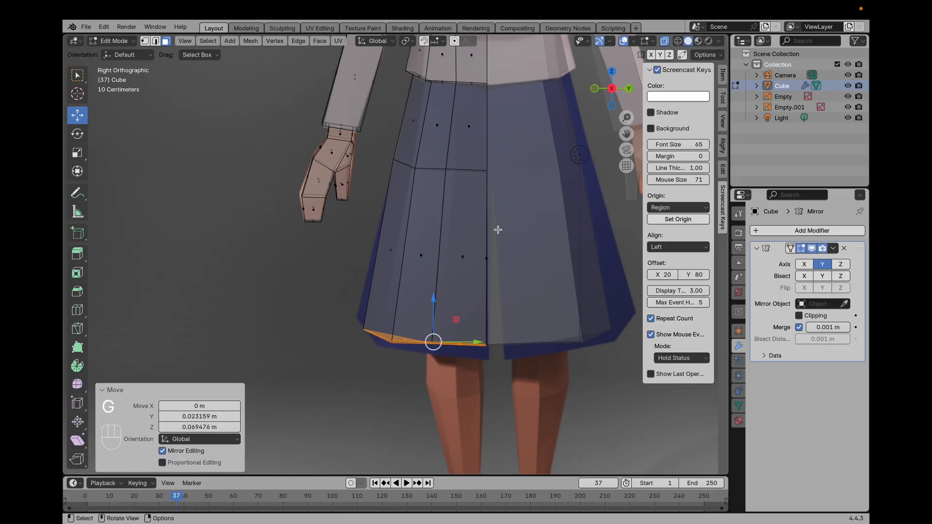
Switch to vertex selection and move the skirt hem's outer vertices onto the reference outline
{"action": "left_click", "coordinate": [146, 44]}
{"action": "scroll", "coordinate": [514, 229], "scroll_direction": "up", "scroll_amount": 3}
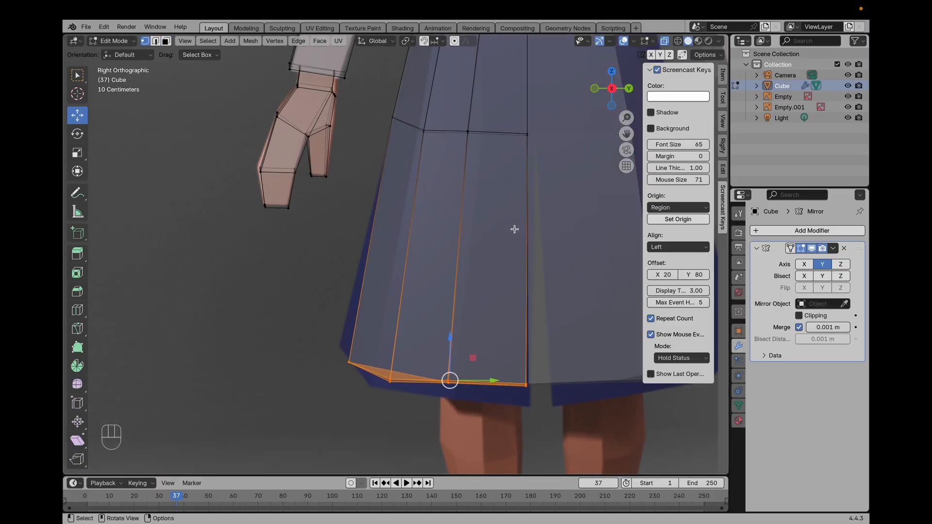
{"action": "middle_click_drag", "start_coordinate": [523, 251], "coordinate": [496, 200], "text": "shift"}
{"action": "left_click_drag", "start_coordinate": [293, 284], "coordinate": [411, 408]}
{"action": "key", "text": "g"}
{"action": "left_click", "coordinate": [337, 336]}
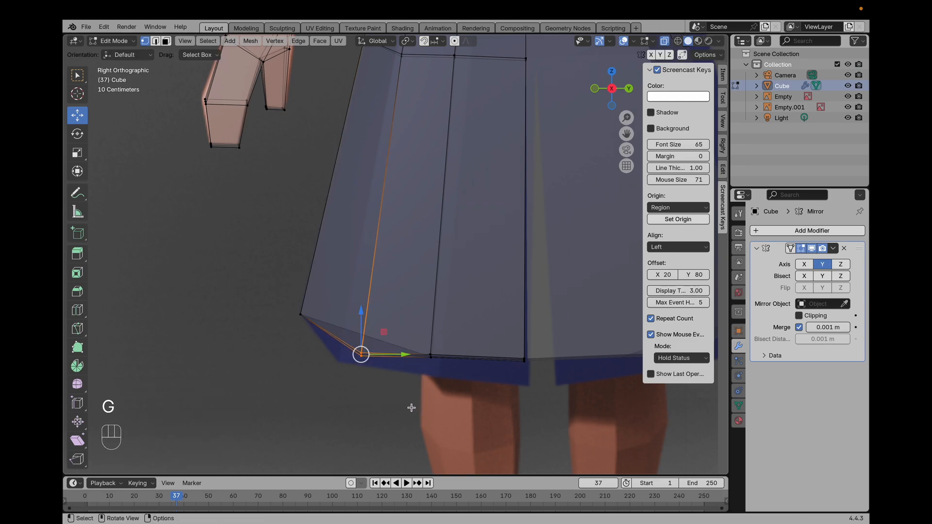
{"action": "key", "text": "g"}
{"action": "left_click", "coordinate": [386, 411]}
Move the hem's middle vertices and those beside the centre slit down onto the reference hem, the slit ones by about 0.16 m
{"action": "left_click_drag", "start_coordinate": [427, 332], "coordinate": [456, 384]}
{"action": "key", "text": "g"}
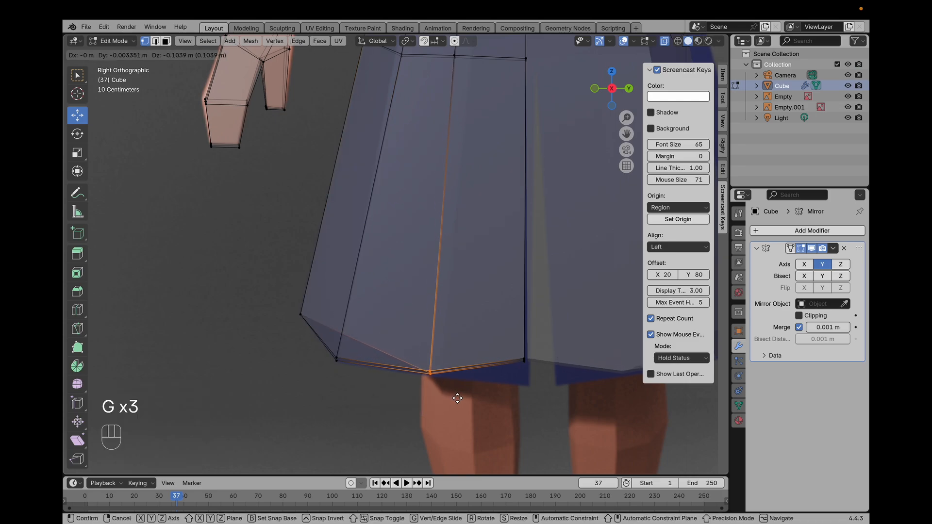
{"action": "left_click", "coordinate": [473, 374]}
{"action": "left_click_drag", "start_coordinate": [491, 326], "coordinate": [557, 379]}
{"action": "key", "text": "g"}
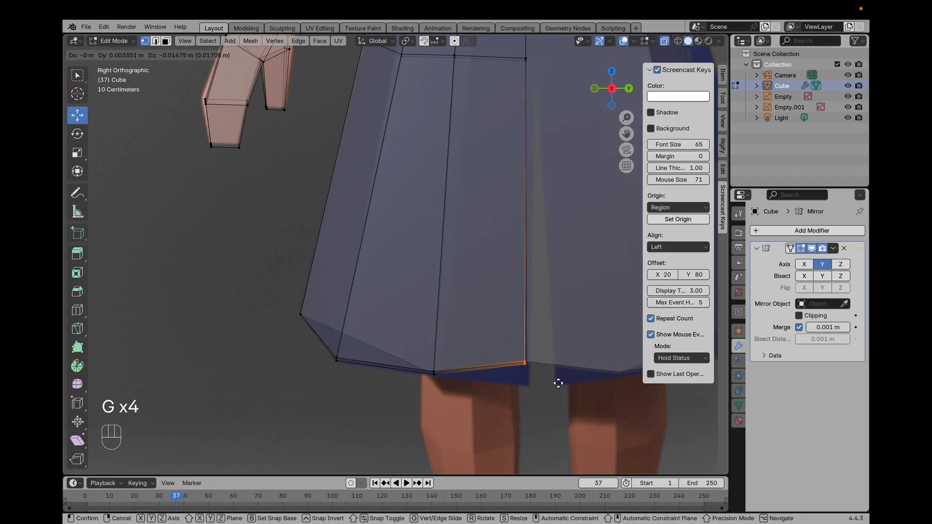
{"action": "left_click", "coordinate": [563, 404]}
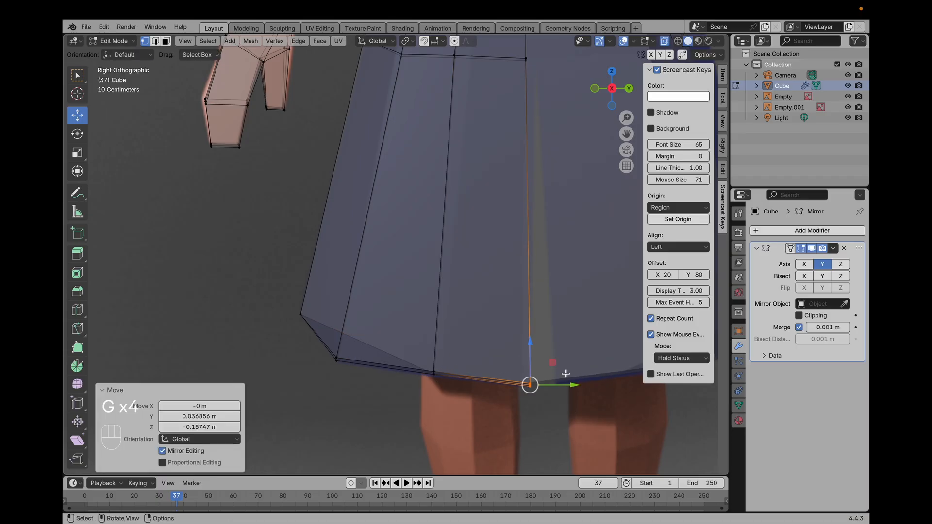
Leave Edit Mode and shift the front reference image about 0.08 m along negative Y to centre it on the model
{"action": "scroll", "coordinate": [566, 374], "scroll_direction": "down", "scroll_amount": 5}
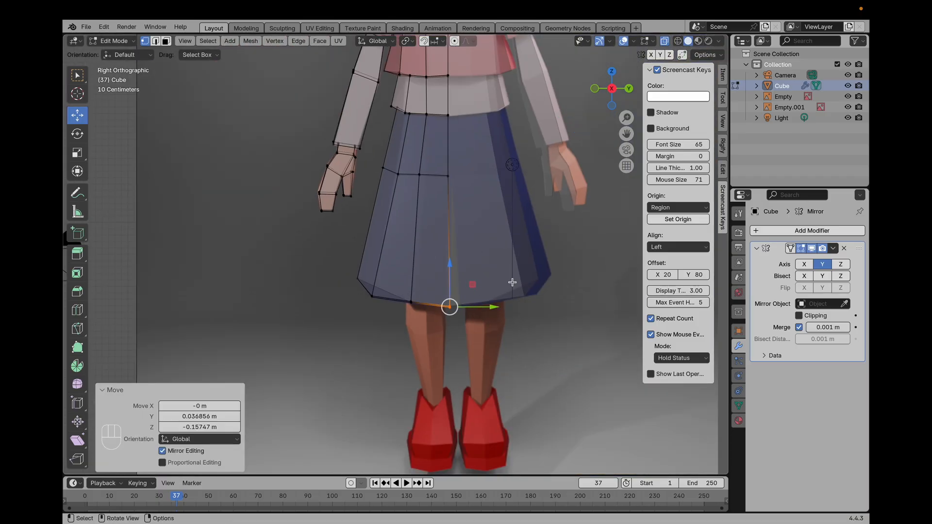
{"action": "scroll", "coordinate": [512, 283], "scroll_direction": "up", "scroll_amount": 2}
{"action": "scroll", "coordinate": [512, 282], "scroll_direction": "down", "scroll_amount": 3}
{"action": "key", "text": "Tab"}
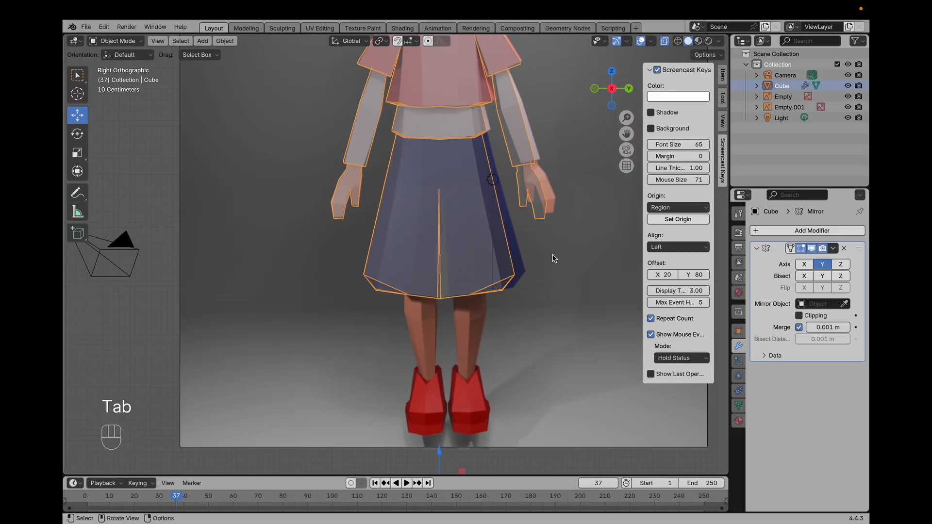
{"action": "left_click", "coordinate": [554, 257]}
{"action": "left_click_drag", "start_coordinate": [483, 144], "coordinate": [478, 141]}
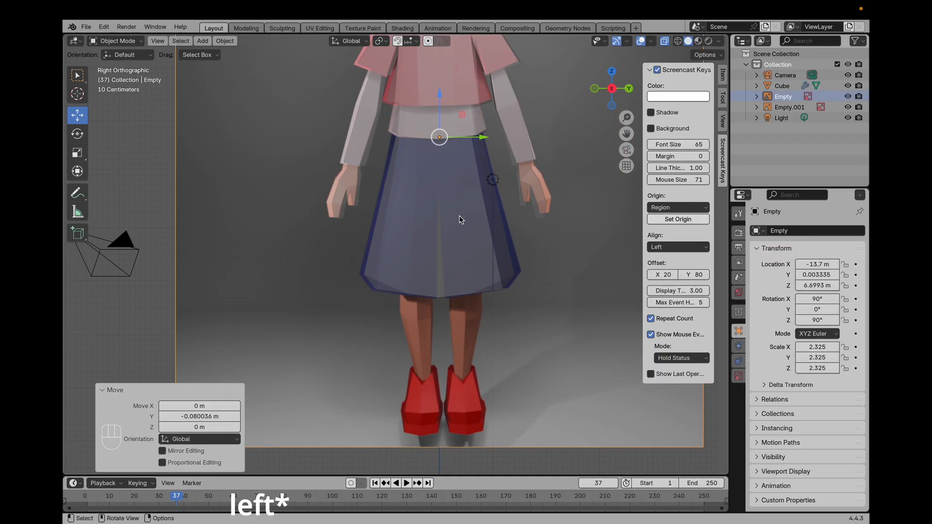
Edit the character mesh again and realign the hem's outer and slit vertices, moving the slit ones about 0.08 m along negative Y
{"action": "left_click", "coordinate": [456, 245]}
{"action": "key", "text": "Tab"}
{"action": "scroll", "coordinate": [468, 252], "scroll_direction": "up", "scroll_amount": 3}
{"action": "scroll", "coordinate": [468, 252], "scroll_direction": "down", "scroll_amount": 1, "text": "shift"}
{"action": "left_click_drag", "start_coordinate": [249, 247], "coordinate": [341, 346]}
{"action": "key", "text": "g"}
{"action": "left_click", "coordinate": [351, 358]}
{"action": "left_click_drag", "start_coordinate": [457, 306], "coordinate": [521, 371]}
{"action": "key", "text": "g"}
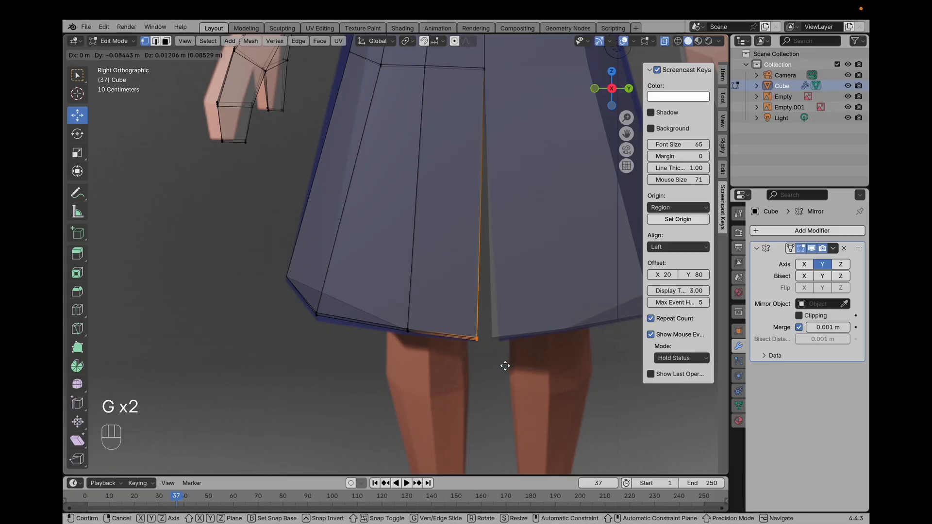
{"action": "left_click", "coordinate": [505, 366]}
{"action": "scroll", "coordinate": [520, 357], "scroll_direction": "down", "scroll_amount": 2}
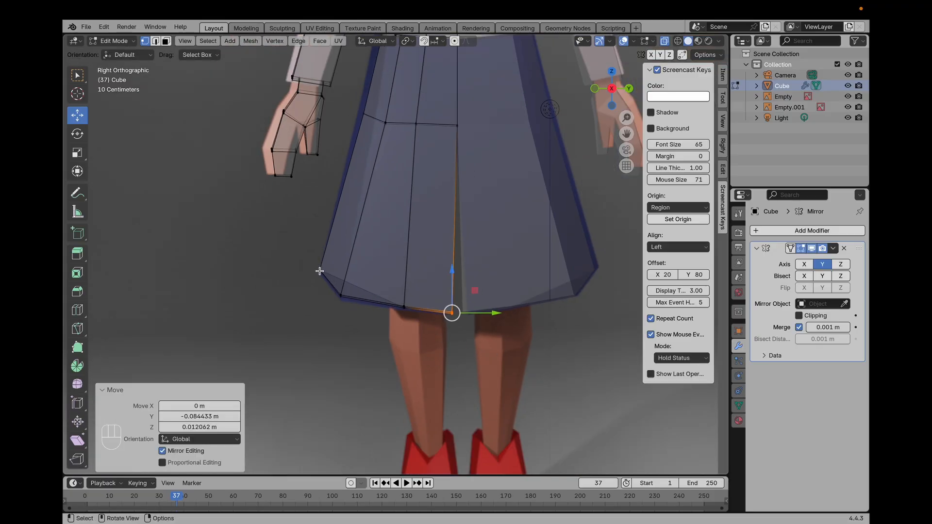
Lower the hem vertex next to the skirt's outer corner by about 0.02 m along Z
{"action": "left_click", "coordinate": [341, 295]}
{"action": "key", "text": "g"}
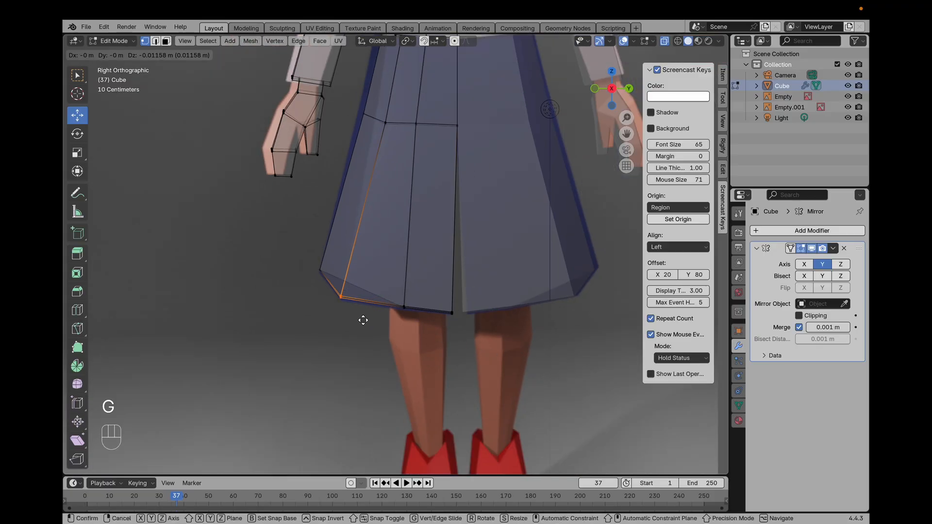
{"action": "left_click", "coordinate": [374, 323]}
{"action": "key", "text": "super+z"}
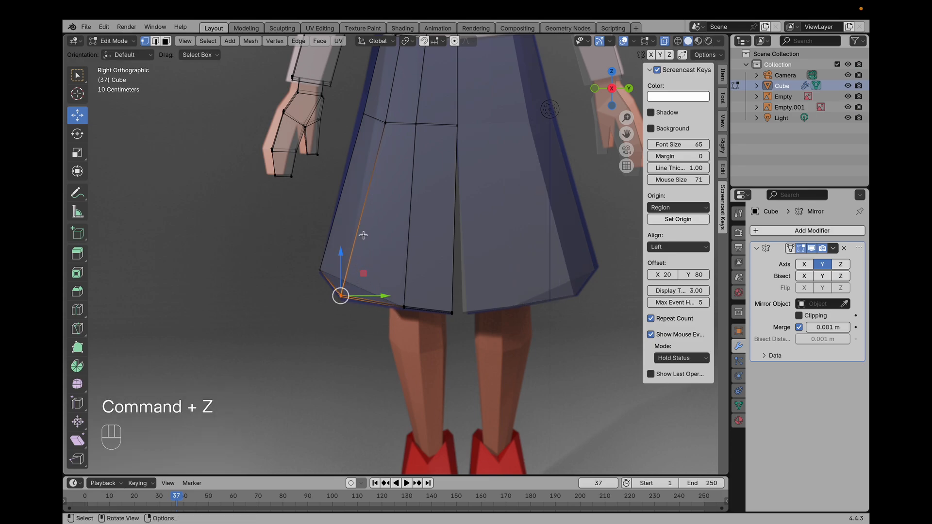
{"action": "left_click_drag", "start_coordinate": [341, 258], "coordinate": [343, 263]}
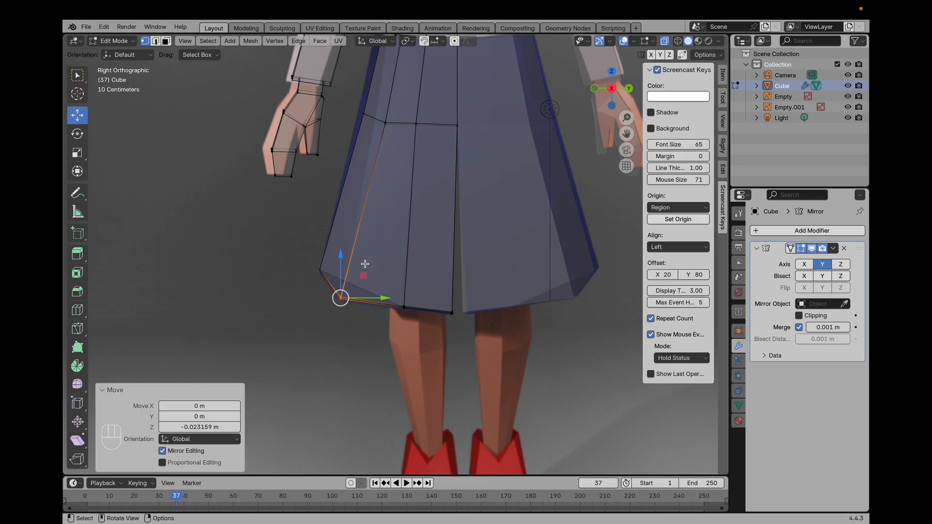